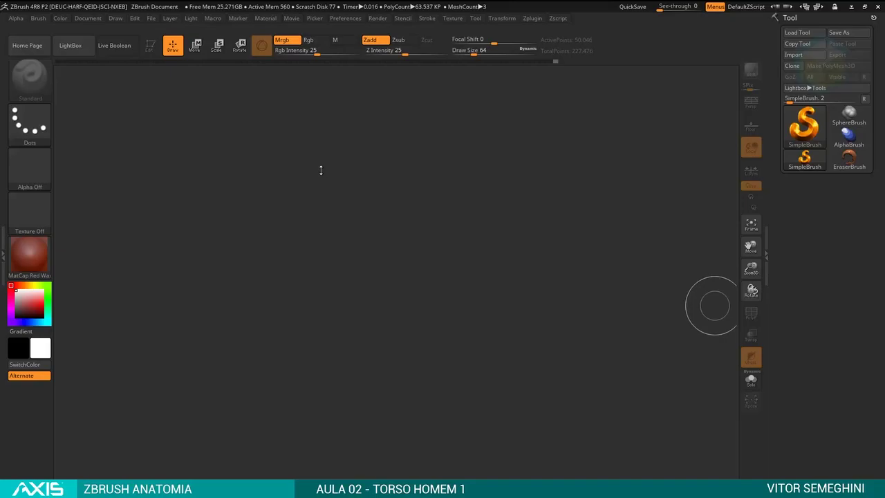
Load the Nickz_humanMaleAverage.ZTL sample tool from the LightBox Tool library.
{"action": "left_click", "coordinate": [71, 46]}
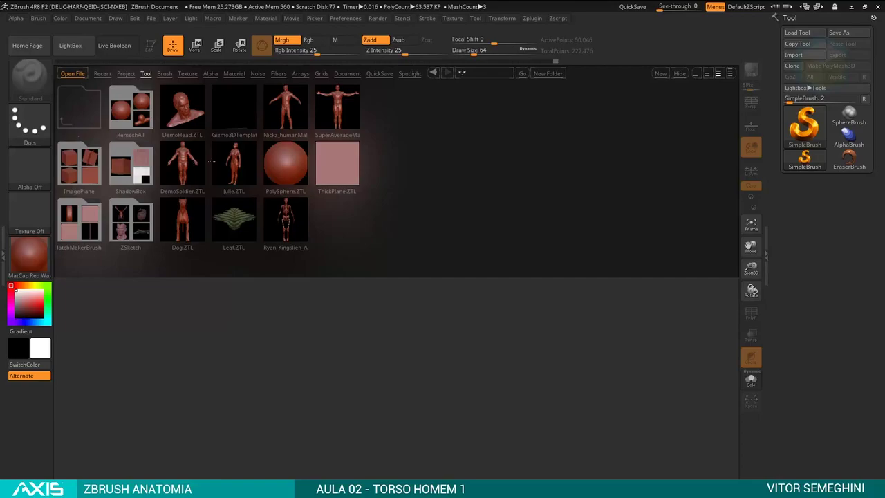
{"action": "double_click", "coordinate": [296, 106]}
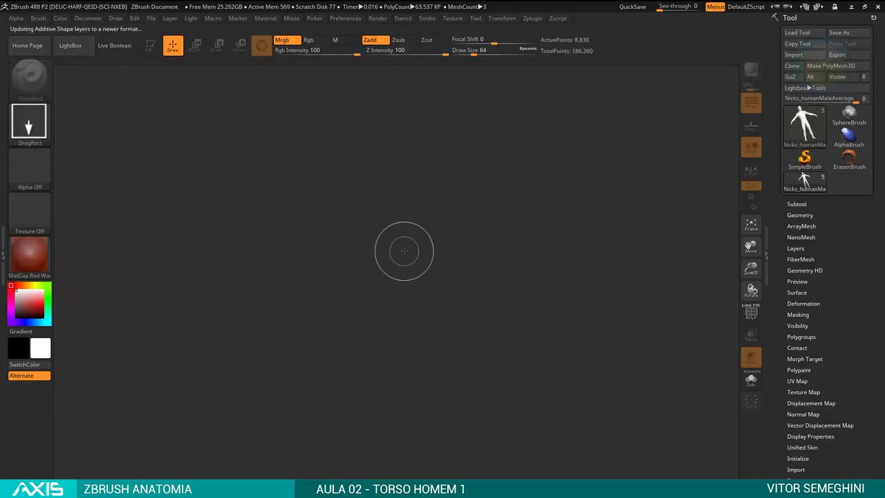
Draw the male figure on the canvas in Edit mode with BasicMaterial applied.
{"action": "left_click_drag", "start_coordinate": [403, 256], "coordinate": [404, 415]}
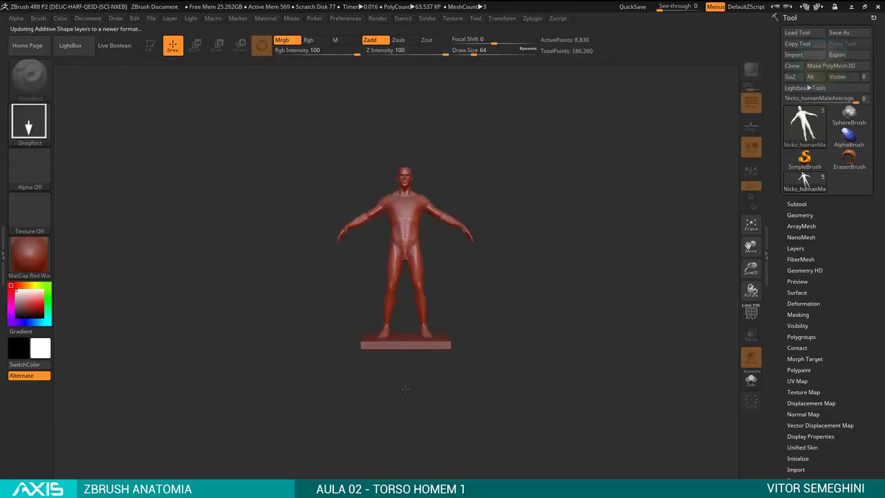
{"action": "key", "text": "t"}
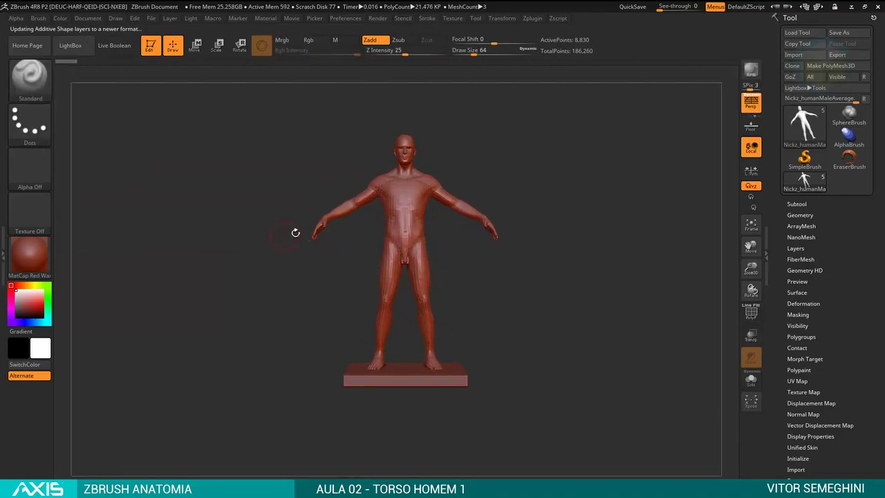
{"action": "left_click", "coordinate": [42, 257]}
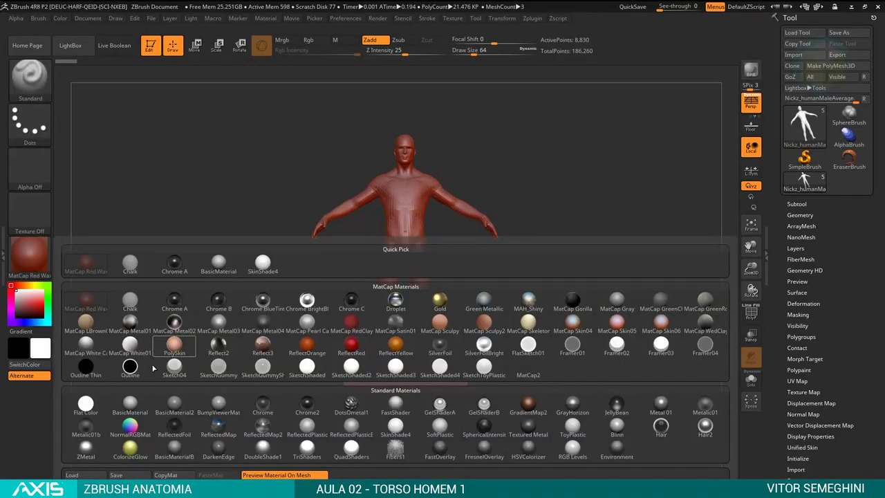
{"action": "left_click", "coordinate": [139, 401]}
{"action": "key", "text": "f"}
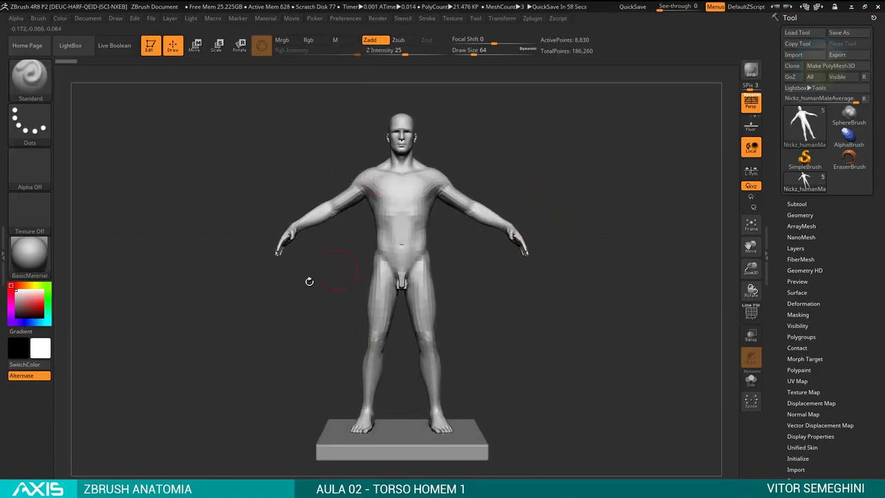
Give the figure a skin-tone colour and inspect it from a few angles.
{"action": "left_click_drag", "start_coordinate": [19, 288], "coordinate": [29, 296]}
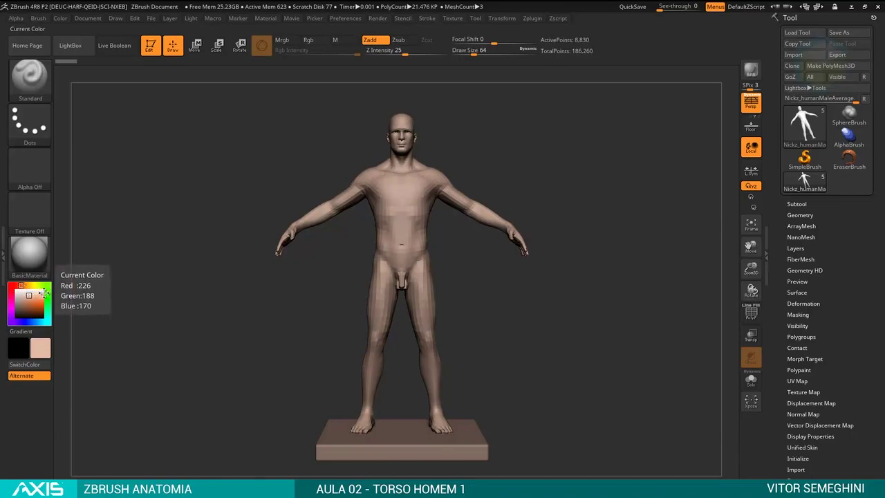
{"action": "left_click_drag", "start_coordinate": [30, 295], "coordinate": [29, 296]}
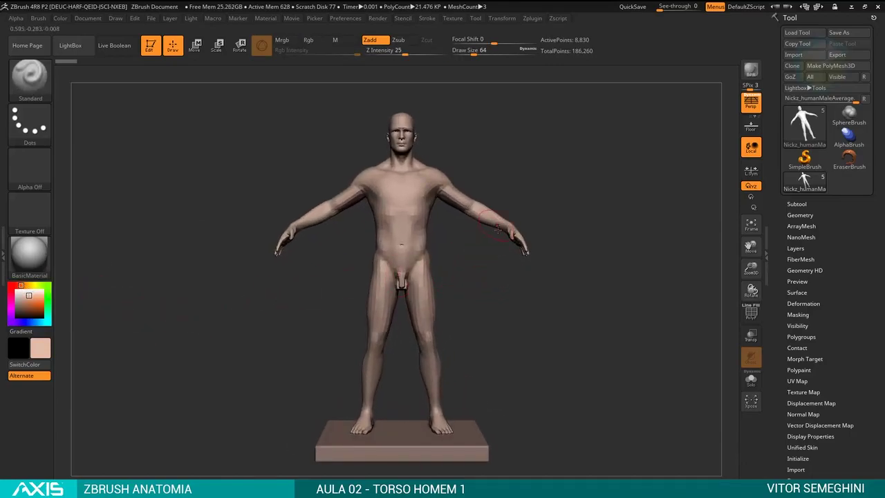
{"action": "left_click_drag", "start_coordinate": [604, 235], "coordinate": [593, 239]}
{"action": "mouse_move", "coordinate": [526, 183]}
{"action": "left_mouse_down", "text": "alt"}
{"action": "mouse_move", "coordinate": [528, 253]}
{"action": "mouse_move", "coordinate": [495, 226]}
{"action": "left_mouse_up", "text": "alt"}
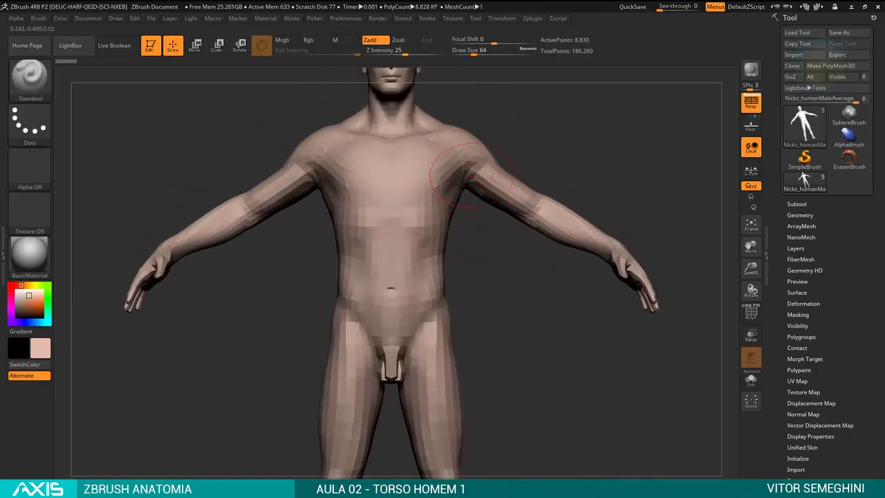
{"action": "left_click_drag", "start_coordinate": [508, 281], "coordinate": [510, 240], "text": "alt"}
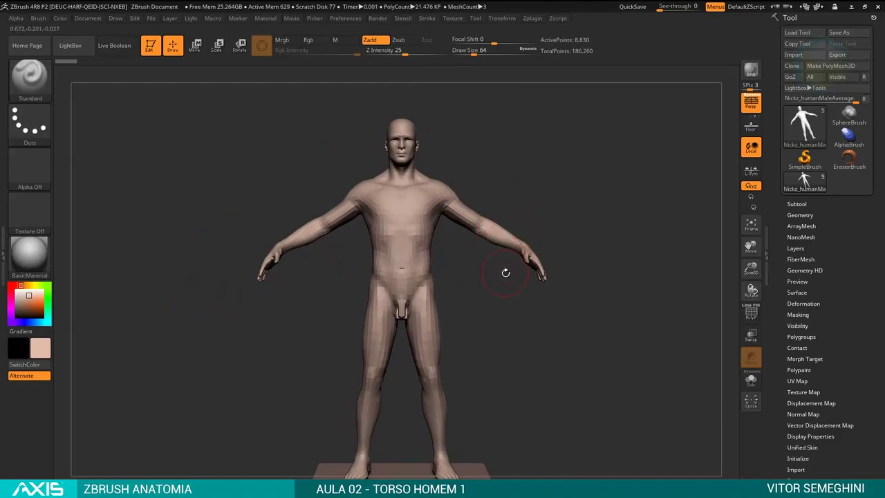
{"action": "mouse_move", "coordinate": [494, 278]}
{"action": "left_mouse_down"}
{"action": "mouse_move", "coordinate": [509, 303]}
{"action": "mouse_move", "coordinate": [496, 268]}
{"action": "mouse_move", "coordinate": [518, 285]}
{"action": "left_mouse_up"}
Select the skull subtool in the Subtool list and delete it.
{"action": "left_click", "coordinate": [797, 204]}
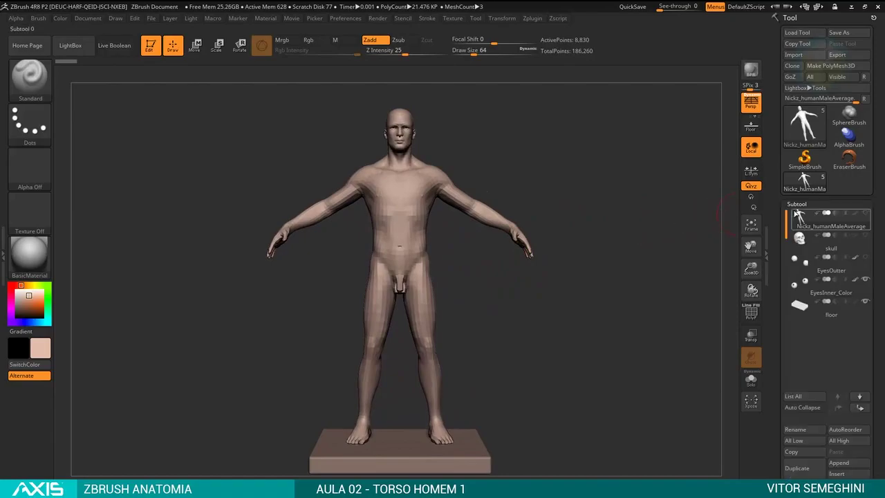
{"action": "left_click", "coordinate": [857, 204]}
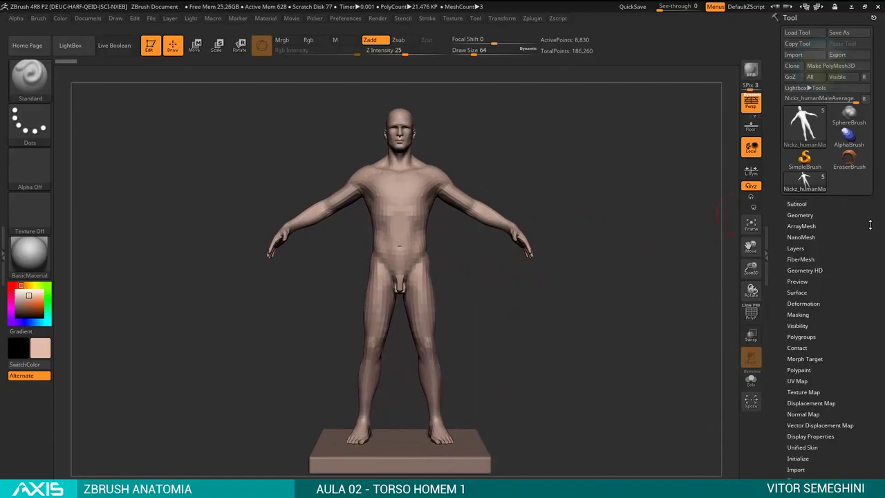
{"action": "left_click", "coordinate": [796, 249]}
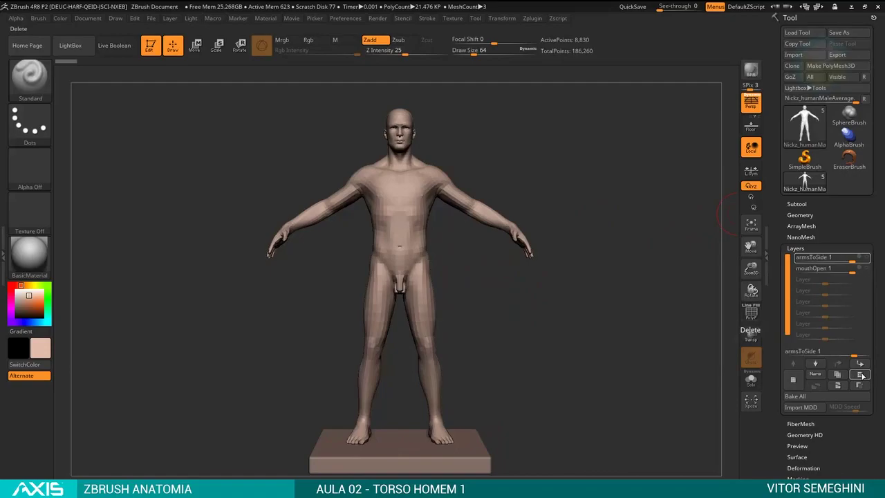
{"action": "left_click", "coordinate": [802, 205]}
{"action": "mouse_move", "coordinate": [829, 242]}
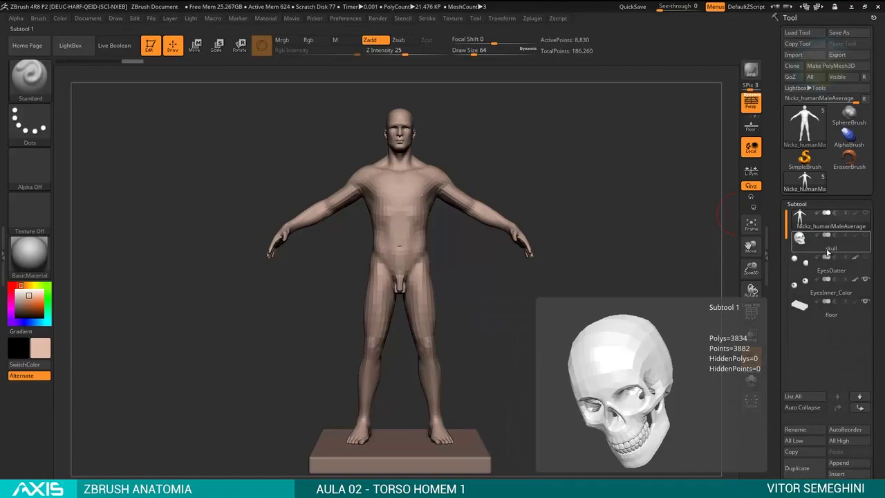
{"action": "left_click", "coordinate": [823, 250]}
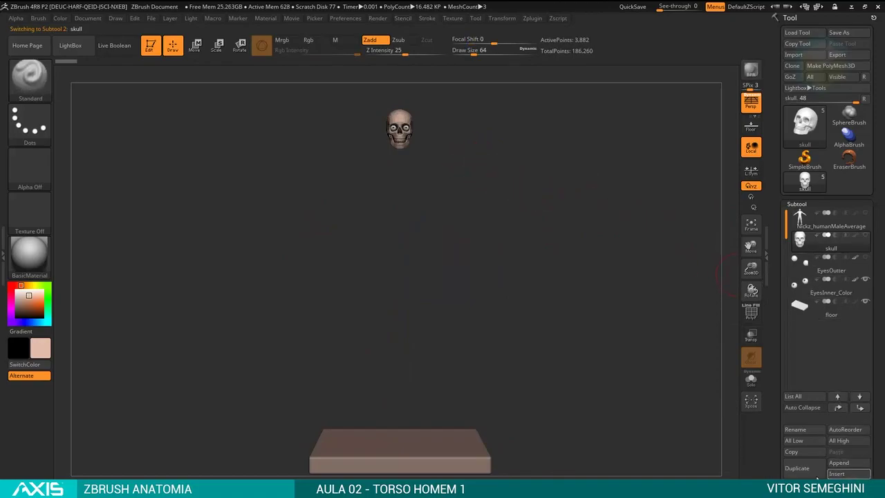
{"action": "left_click", "coordinate": [797, 486]}
{"action": "key", "text": "Return"}
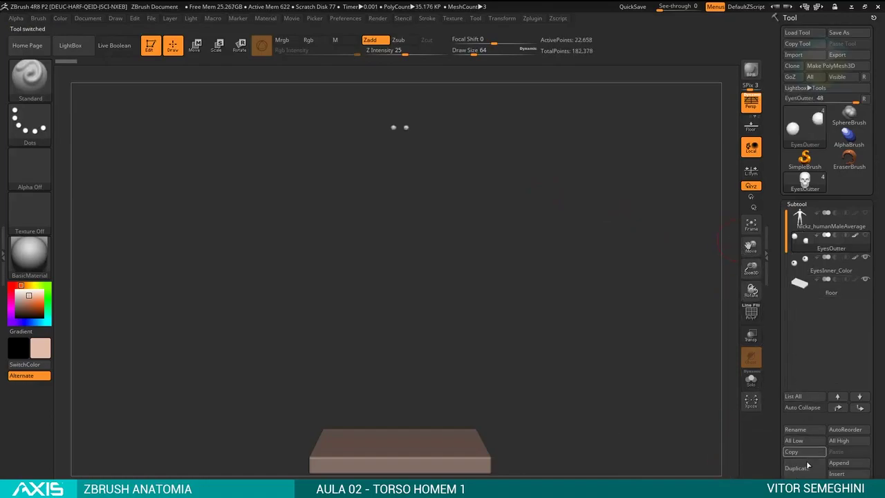
Delete the EyesOutter and EyesInner_Color subtools, confirming each deletion.
{"action": "left_click", "coordinate": [807, 486]}
{"action": "key", "text": "Return"}
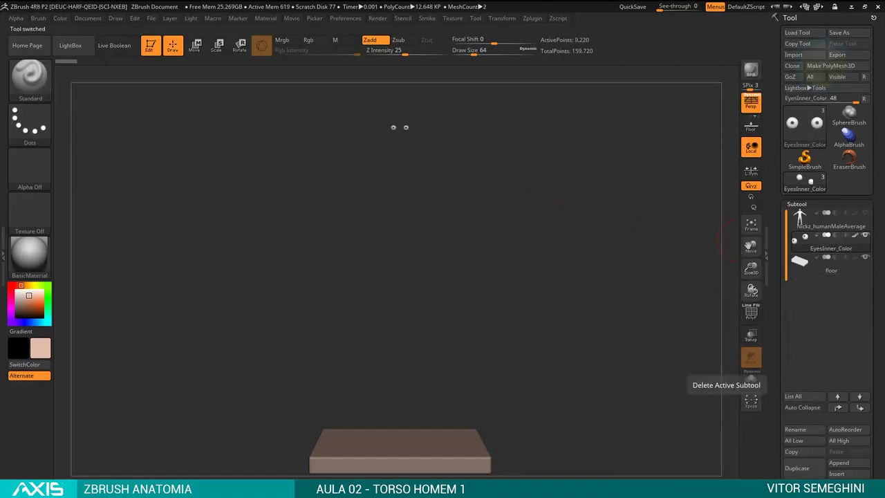
{"action": "left_click", "coordinate": [751, 378]}
{"action": "key", "text": "Return"}
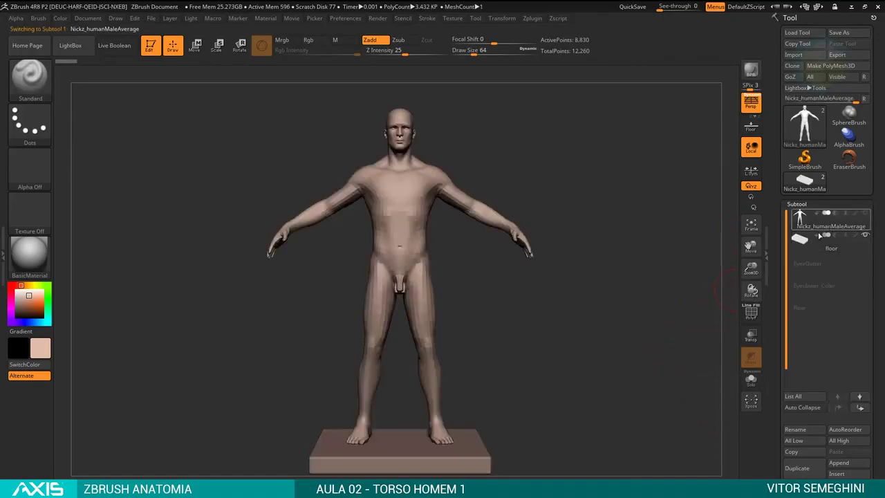
Hide the floor subtool and orbit the figure to check its side.
{"action": "left_click", "coordinate": [865, 236]}
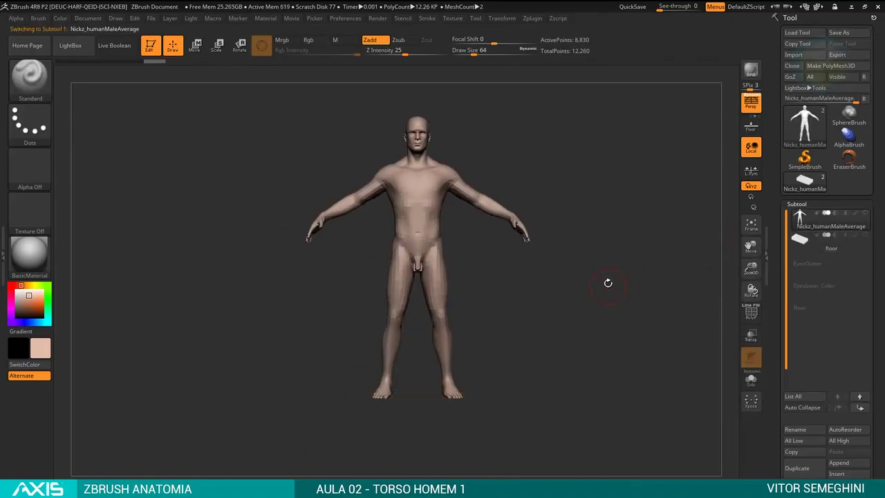
{"action": "scroll", "coordinate": [608, 283], "scroll_direction": "up", "scroll_amount": 2}
{"action": "mouse_move", "coordinate": [628, 235]}
{"action": "left_mouse_down"}
{"action": "mouse_move", "coordinate": [595, 247]}
{"action": "mouse_move", "coordinate": [624, 262]}
{"action": "mouse_move", "coordinate": [608, 270]}
{"action": "mouse_move", "coordinate": [622, 273]}
{"action": "left_mouse_up"}
{"action": "scroll", "coordinate": [620, 263], "scroll_direction": "down", "scroll_amount": 2}
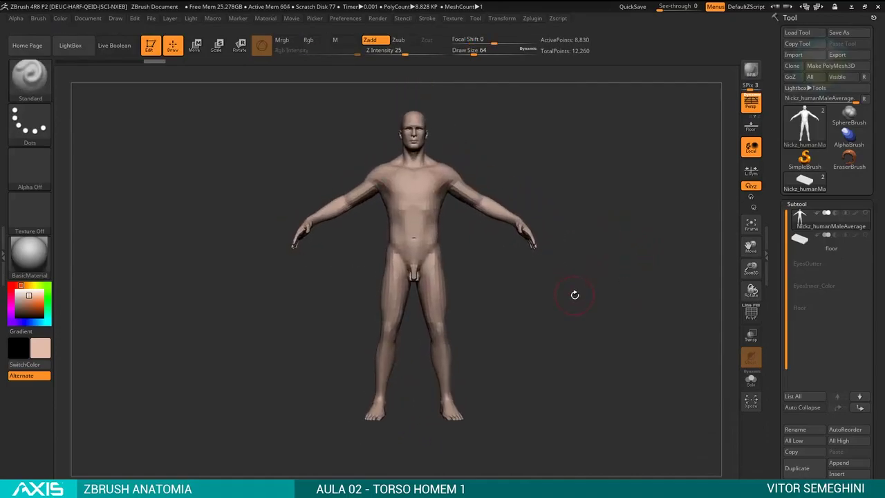
{"action": "scroll", "coordinate": [553, 304], "scroll_direction": "up", "scroll_amount": 2}
{"action": "scroll", "coordinate": [484, 290], "scroll_direction": "up", "scroll_amount": 2}
Smooth the groin, lower torso and abdomen with the Smooth brush.
{"action": "mouse_move", "coordinate": [429, 271]}
{"action": "left_mouse_down", "text": "shift"}
{"action": "mouse_move", "coordinate": [417, 267]}
{"action": "mouse_move", "coordinate": [459, 349]}
{"action": "left_mouse_up", "text": "shift"}
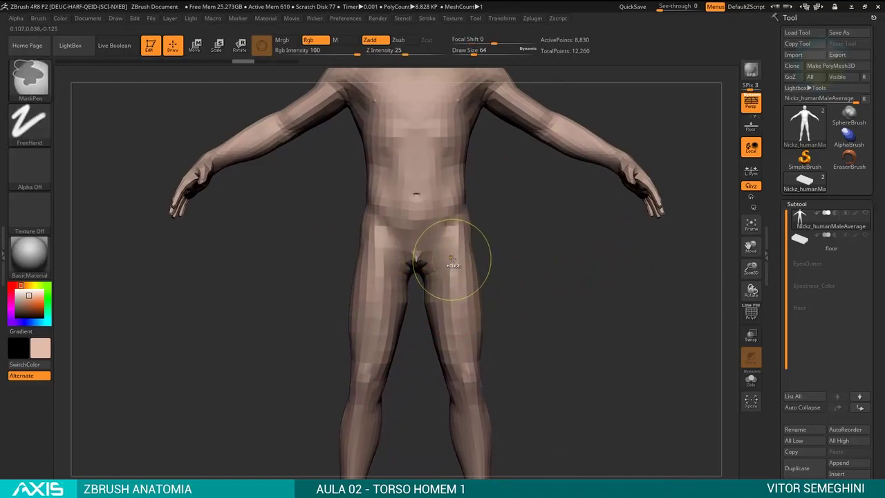
{"action": "mouse_move", "coordinate": [450, 268]}
{"action": "left_mouse_down", "text": "ctrl"}
{"action": "mouse_move", "coordinate": [442, 261]}
{"action": "mouse_move", "coordinate": [442, 273]}
{"action": "left_mouse_up", "text": "ctrl"}
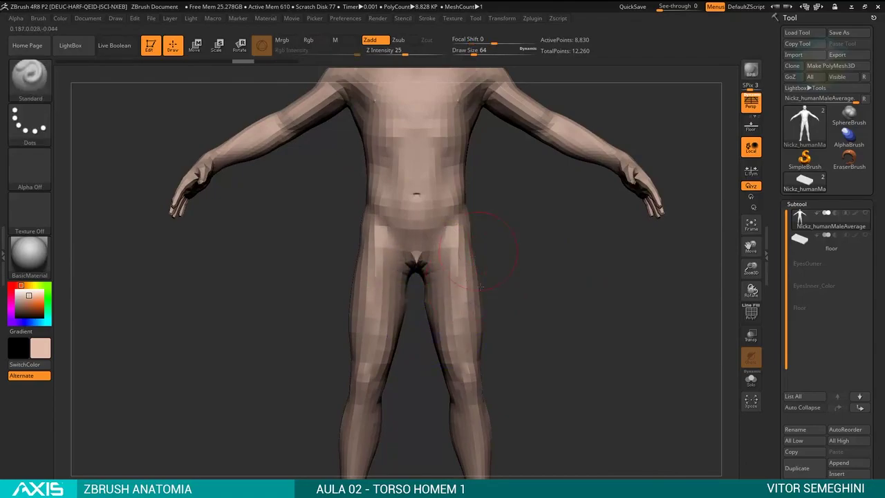
{"action": "mouse_move", "coordinate": [428, 260]}
{"action": "left_mouse_down", "text": "shift"}
{"action": "mouse_move", "coordinate": [445, 267]}
{"action": "mouse_move", "coordinate": [445, 217]}
{"action": "mouse_move", "coordinate": [453, 230]}
{"action": "left_mouse_up", "text": "shift"}
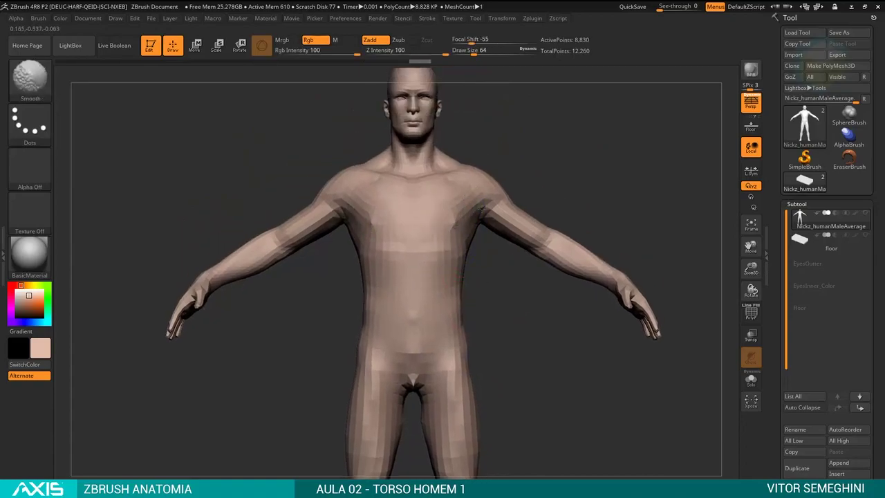
{"action": "mouse_move", "coordinate": [533, 187]}
{"action": "left_mouse_down"}
{"action": "mouse_move", "coordinate": [510, 217]}
{"action": "mouse_move", "coordinate": [530, 183]}
{"action": "mouse_move", "coordinate": [480, 194]}
{"action": "mouse_move", "coordinate": [541, 228]}
{"action": "mouse_move", "coordinate": [566, 260]}
{"action": "mouse_move", "coordinate": [612, 273]}
{"action": "left_mouse_up"}
Smooth the left forearm and flatten the facial features into a blank head.
{"action": "mouse_move", "coordinate": [633, 235]}
{"action": "left_mouse_down"}
{"action": "mouse_move", "coordinate": [611, 225]}
{"action": "mouse_move", "coordinate": [618, 276]}
{"action": "mouse_move", "coordinate": [552, 314]}
{"action": "left_mouse_up"}
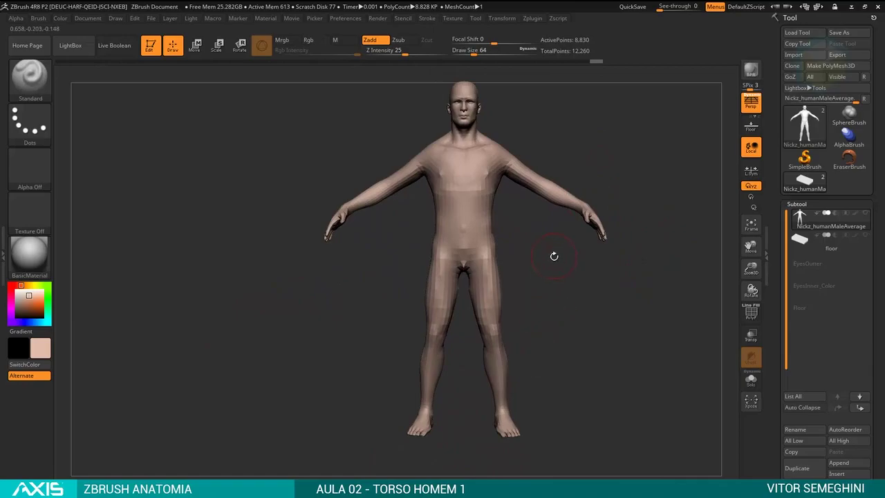
{"action": "mouse_move", "coordinate": [543, 251]}
{"action": "left_mouse_down"}
{"action": "mouse_move", "coordinate": [596, 196]}
{"action": "mouse_move", "coordinate": [617, 244]}
{"action": "left_mouse_up"}
{"action": "left_click_drag", "start_coordinate": [577, 213], "coordinate": [529, 196]}
{"action": "mouse_move", "coordinate": [425, 183]}
{"action": "left_mouse_down", "text": "shift"}
{"action": "mouse_move", "coordinate": [425, 215]}
{"action": "mouse_move", "coordinate": [517, 126]}
{"action": "mouse_move", "coordinate": [594, 243]}
{"action": "mouse_move", "coordinate": [694, 261]}
{"action": "left_mouse_up", "text": "shift"}
{"action": "scroll", "coordinate": [857, 310], "scroll_direction": "down", "scroll_amount": 3}
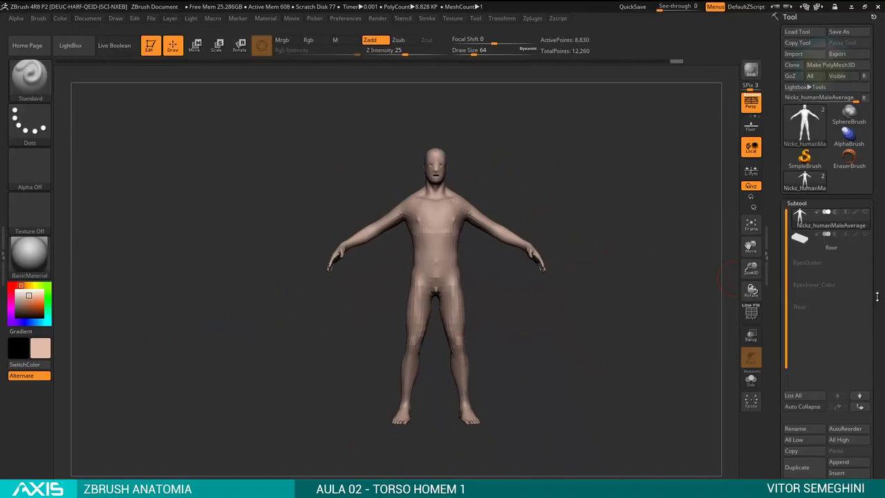
{"action": "left_click_drag", "start_coordinate": [528, 208], "coordinate": [525, 273], "text": "alt"}
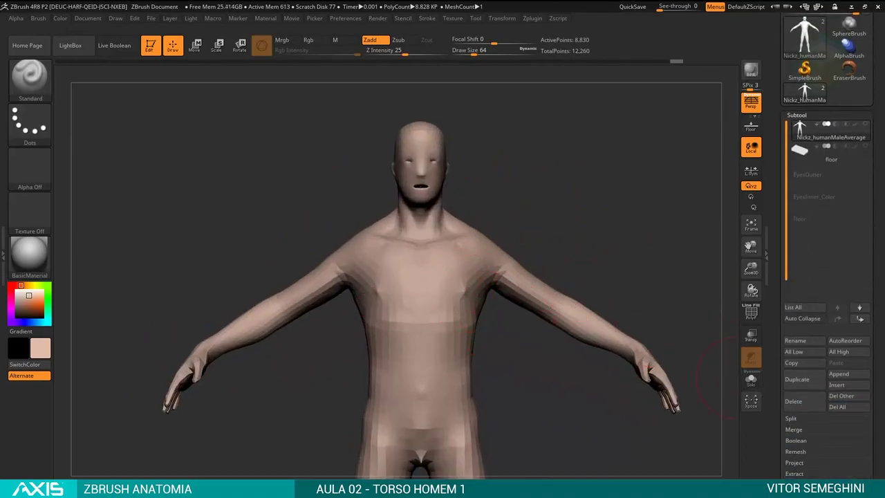
Remesh the figure with DynaMesh for even topology.
{"action": "scroll", "coordinate": [777, 312], "scroll_direction": "down", "scroll_amount": 5}
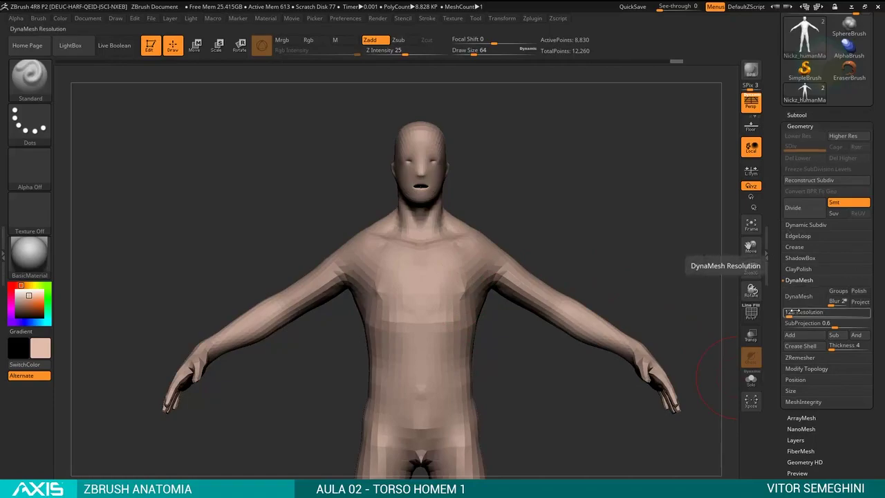
{"action": "left_click", "coordinate": [795, 302]}
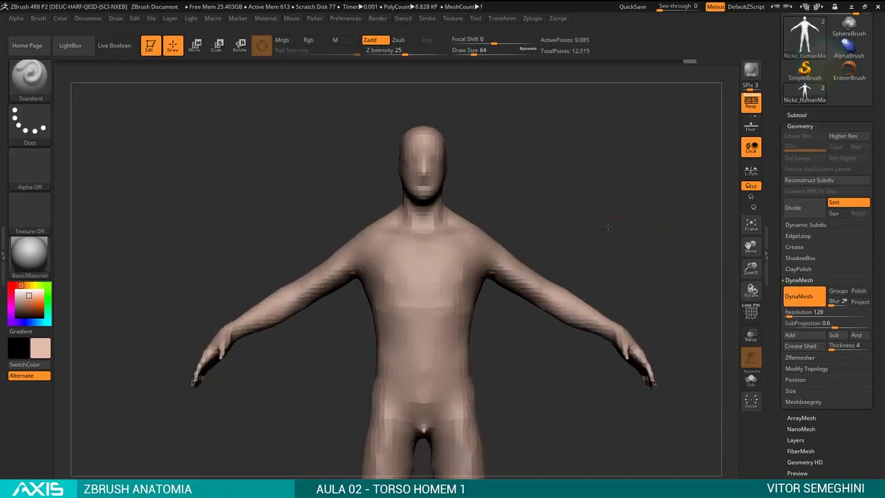
{"action": "mouse_move", "coordinate": [623, 233]}
{"action": "left_mouse_down"}
{"action": "mouse_move", "coordinate": [587, 203]}
{"action": "mouse_move", "coordinate": [591, 188]}
{"action": "left_mouse_up"}
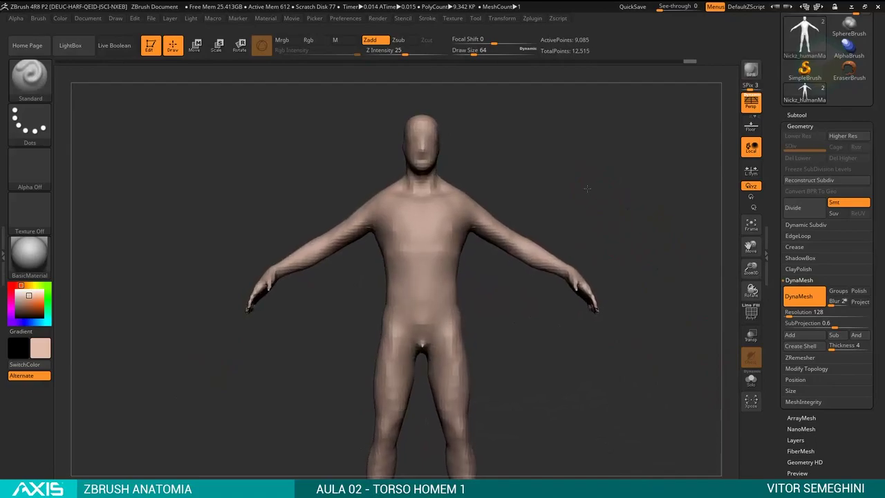
Smooth the chest, upper abdomen, crotch and lower back, turning between front and back.
{"action": "left_click_drag", "start_coordinate": [448, 223], "coordinate": [445, 265], "text": "shift"}
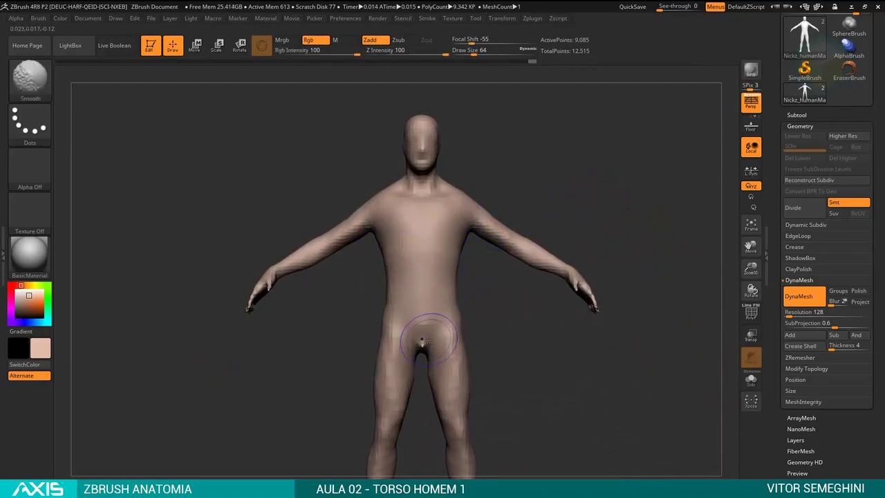
{"action": "mouse_move", "coordinate": [422, 341]}
{"action": "left_mouse_down", "text": "shift"}
{"action": "mouse_move", "coordinate": [484, 320]}
{"action": "mouse_move", "coordinate": [488, 186]}
{"action": "left_mouse_up", "text": "shift"}
{"action": "left_click_drag", "start_coordinate": [498, 302], "coordinate": [491, 332], "text": "shift"}
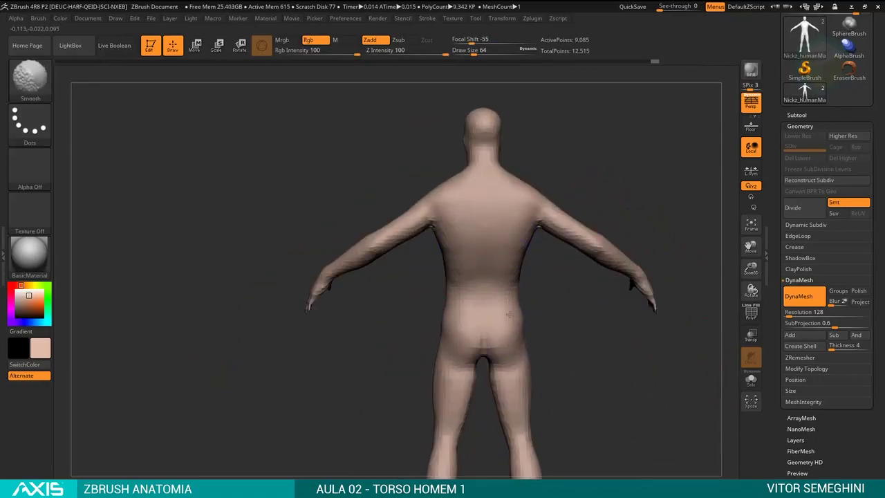
{"action": "mouse_move", "coordinate": [553, 326]}
{"action": "left_mouse_down"}
{"action": "mouse_move", "coordinate": [592, 233]}
{"action": "mouse_move", "coordinate": [505, 243]}
{"action": "mouse_move", "coordinate": [611, 242]}
{"action": "mouse_move", "coordinate": [526, 228]}
{"action": "mouse_move", "coordinate": [510, 202]}
{"action": "left_mouse_up"}
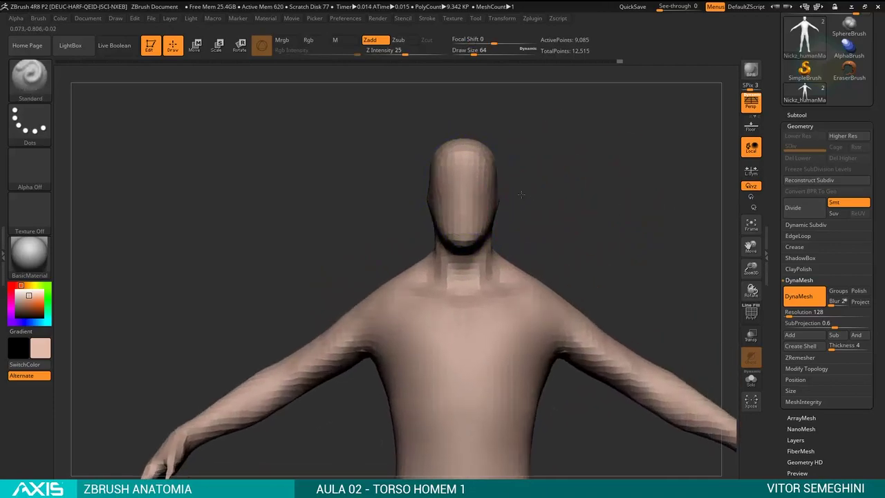
{"action": "mouse_move", "coordinate": [463, 178]}
{"action": "left_mouse_down"}
{"action": "mouse_move", "coordinate": [477, 197]}
{"action": "mouse_move", "coordinate": [569, 170]}
{"action": "mouse_move", "coordinate": [511, 220]}
{"action": "mouse_move", "coordinate": [543, 179]}
{"action": "mouse_move", "coordinate": [505, 222]}
{"action": "mouse_move", "coordinate": [469, 272]}
{"action": "mouse_move", "coordinate": [484, 275]}
{"action": "left_mouse_up"}
Switch to the Move brush and enlarge it to size 145.
{"action": "key", "text": "b"}
{"action": "key", "text": "m"}
{"action": "key", "text": "v"}
{"action": "key", "text": "space"}
{"action": "key", "text": "shift"}
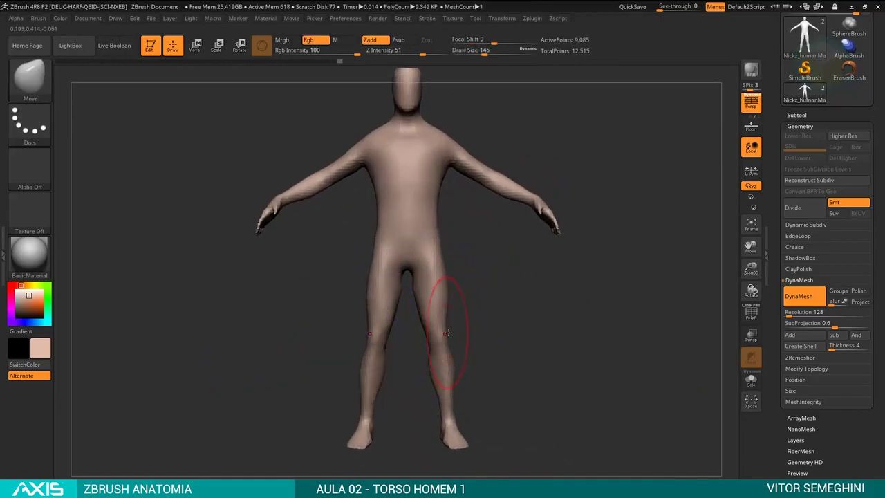
Smooth both legs to remove the knee detail.
{"action": "mouse_move", "coordinate": [448, 308]}
{"action": "left_mouse_down", "text": "shift"}
{"action": "mouse_move", "coordinate": [450, 346]}
{"action": "mouse_move", "coordinate": [447, 331]}
{"action": "left_mouse_up", "text": "shift"}
{"action": "key", "text": "shift"}
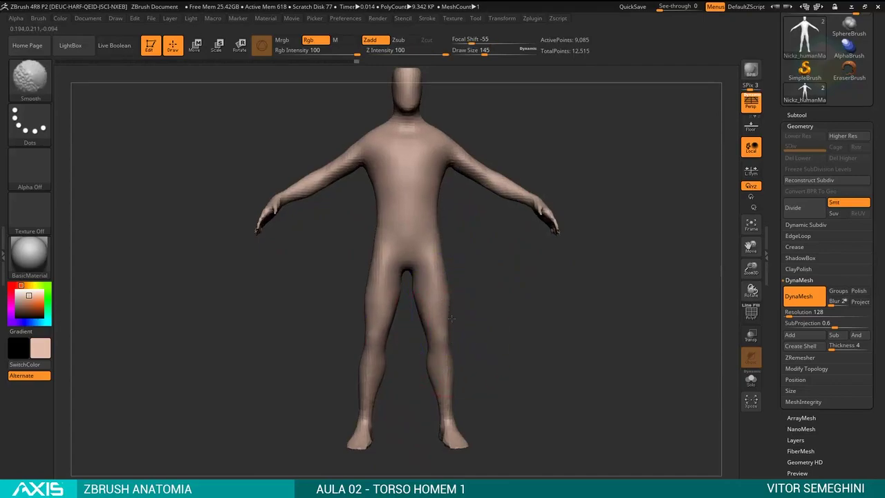
{"action": "scroll", "coordinate": [477, 308], "scroll_direction": "up", "scroll_amount": 4}
Reduce Draw Size to 80 and smooth the inner thighs and crotch.
{"action": "key", "text": "space"}
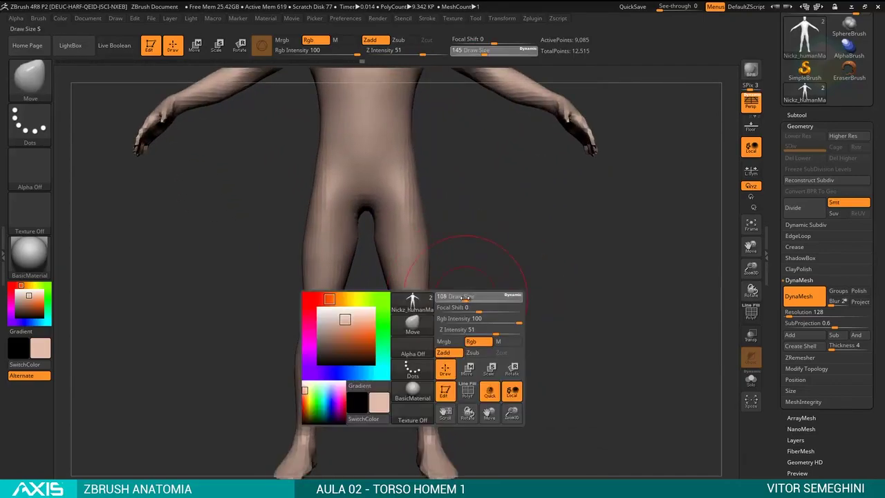
{"action": "mouse_move", "coordinate": [462, 296]}
{"action": "left_mouse_down"}
{"action": "mouse_move", "coordinate": [444, 297]}
{"action": "mouse_move", "coordinate": [434, 317]}
{"action": "left_mouse_up"}
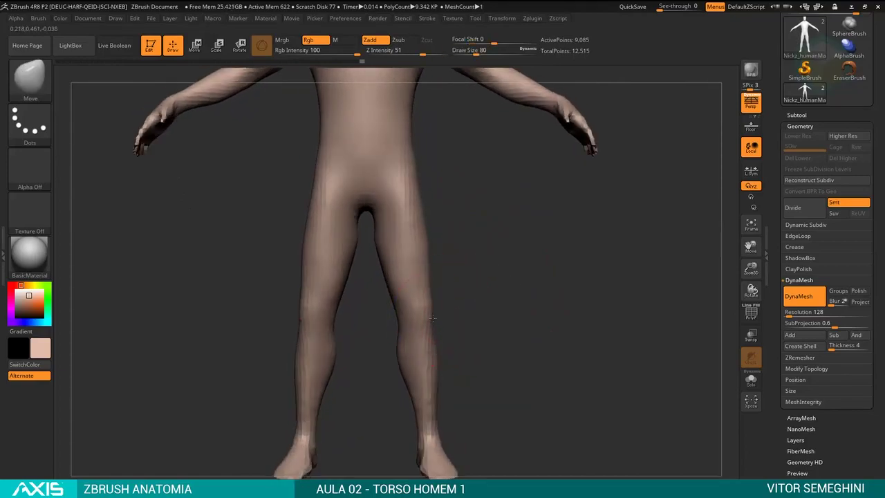
{"action": "key", "text": "shift"}
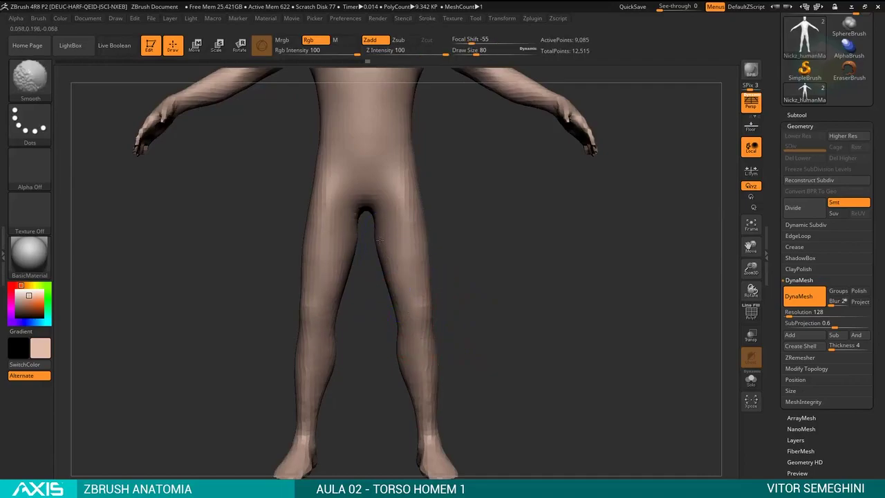
{"action": "left_click_drag", "start_coordinate": [379, 240], "coordinate": [388, 222], "text": "shift"}
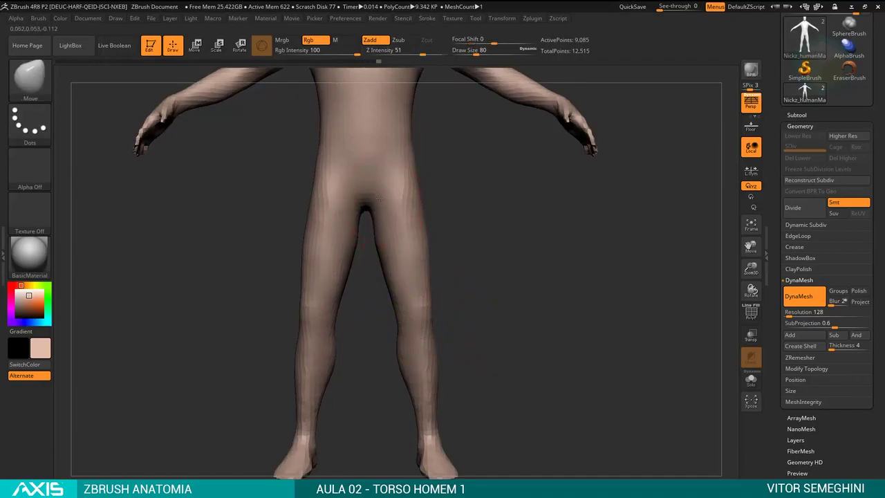
{"action": "mouse_move", "coordinate": [442, 214]}
{"action": "left_mouse_down", "text": "alt"}
{"action": "mouse_move", "coordinate": [436, 330]}
{"action": "mouse_move", "coordinate": [492, 273]}
{"action": "mouse_move", "coordinate": [451, 288]}
{"action": "left_mouse_up", "text": "alt"}
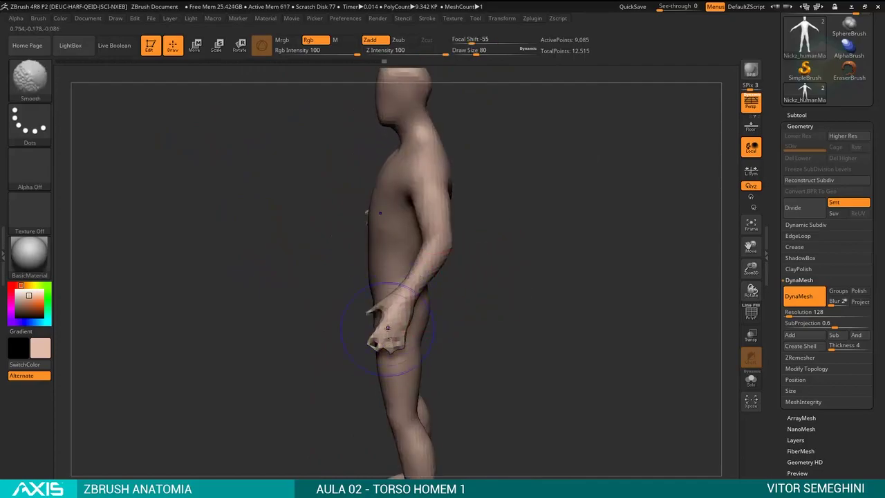
{"action": "mouse_move", "coordinate": [449, 312]}
{"action": "left_mouse_down"}
{"action": "mouse_move", "coordinate": [497, 296]}
{"action": "mouse_move", "coordinate": [484, 316]}
{"action": "mouse_move", "coordinate": [480, 259]}
{"action": "mouse_move", "coordinate": [553, 233]}
{"action": "mouse_move", "coordinate": [543, 233]}
{"action": "mouse_move", "coordinate": [525, 194]}
{"action": "mouse_move", "coordinate": [559, 200]}
{"action": "mouse_move", "coordinate": [553, 256]}
{"action": "left_mouse_up"}
{"action": "key", "text": "ctrl"}
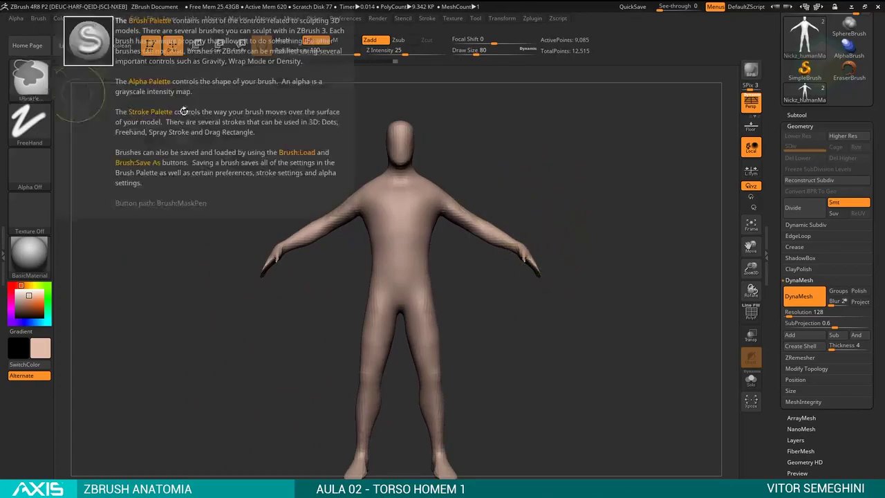
Trim both hands off at the wrists with TrimRect, then orbit to check the stumps.
{"action": "left_click_drag", "start_coordinate": [573, 184], "coordinate": [562, 207], "text": "alt"}
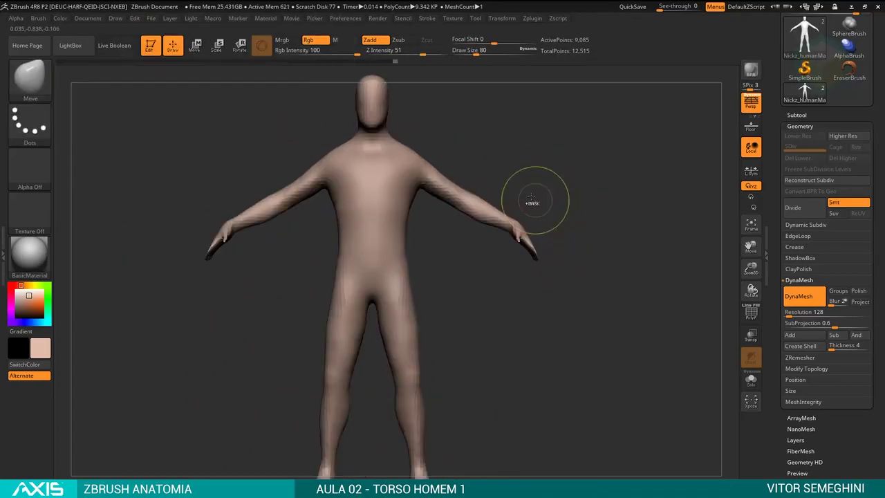
{"action": "key", "text": "ctrl+shift+b"}
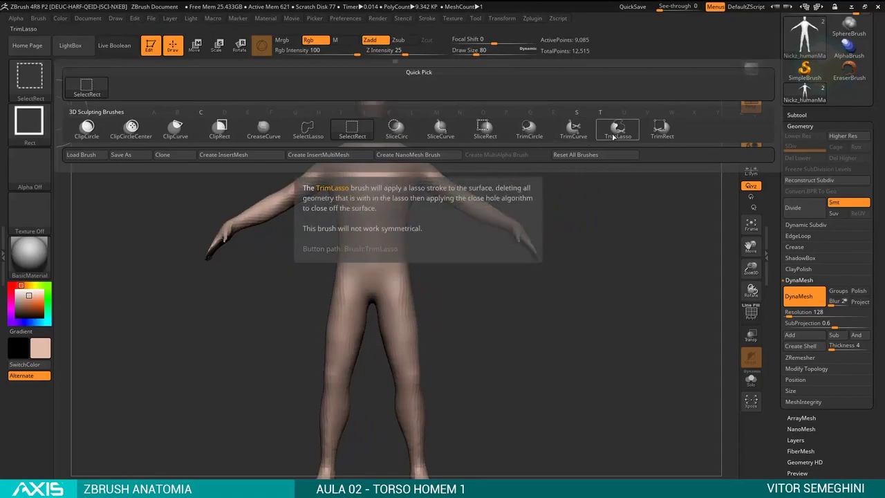
{"action": "left_click", "coordinate": [661, 128]}
{"action": "left_click_drag", "start_coordinate": [586, 197], "coordinate": [511, 285], "text": "ctrl+shift"}
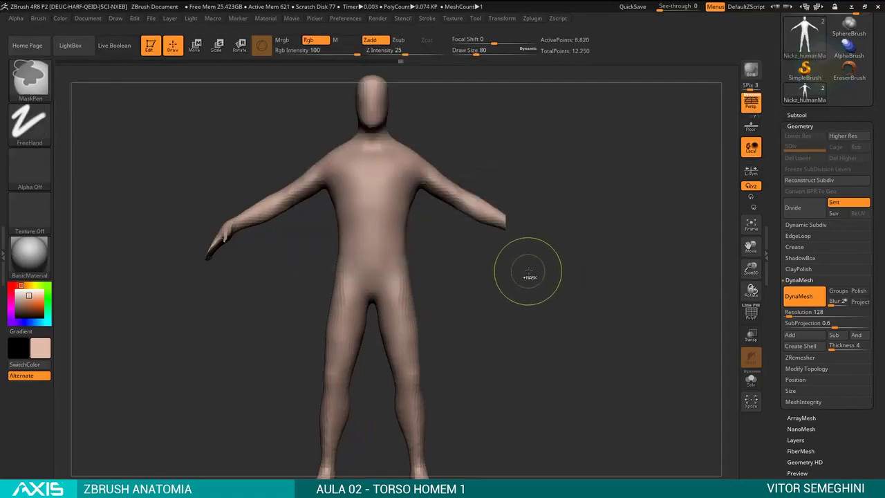
{"action": "left_click_drag", "start_coordinate": [242, 203], "coordinate": [192, 270], "text": "ctrl+shift"}
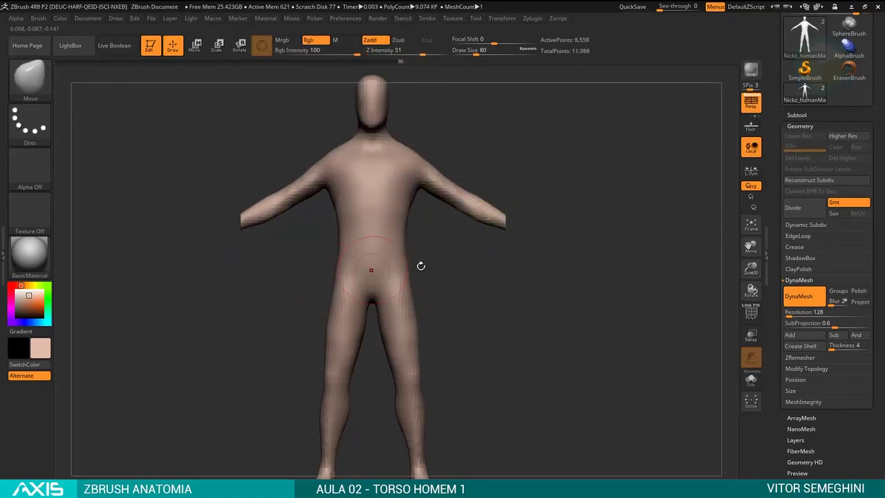
{"action": "mouse_move", "coordinate": [526, 277]}
{"action": "left_mouse_down"}
{"action": "mouse_move", "coordinate": [500, 289]}
{"action": "mouse_move", "coordinate": [533, 244]}
{"action": "mouse_move", "coordinate": [440, 127]}
{"action": "left_mouse_up"}
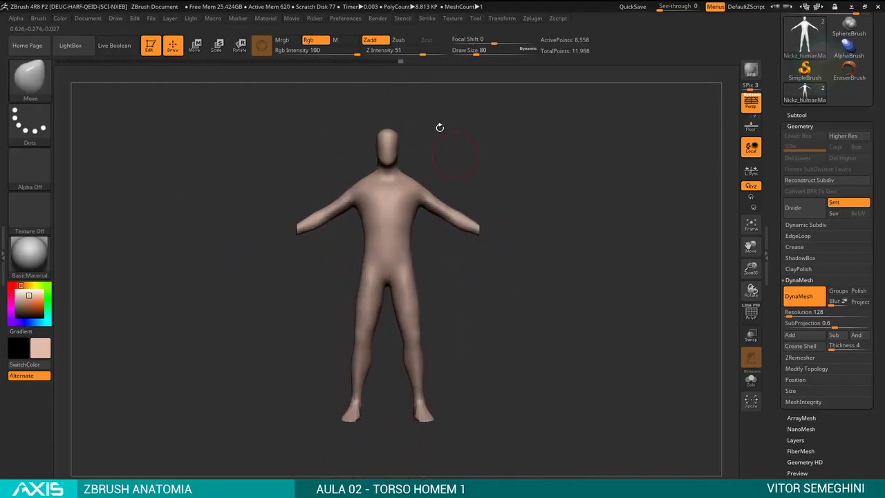
{"action": "mouse_move", "coordinate": [445, 240]}
{"action": "left_mouse_down"}
{"action": "mouse_move", "coordinate": [506, 254]}
{"action": "mouse_move", "coordinate": [408, 97]}
{"action": "left_mouse_up"}
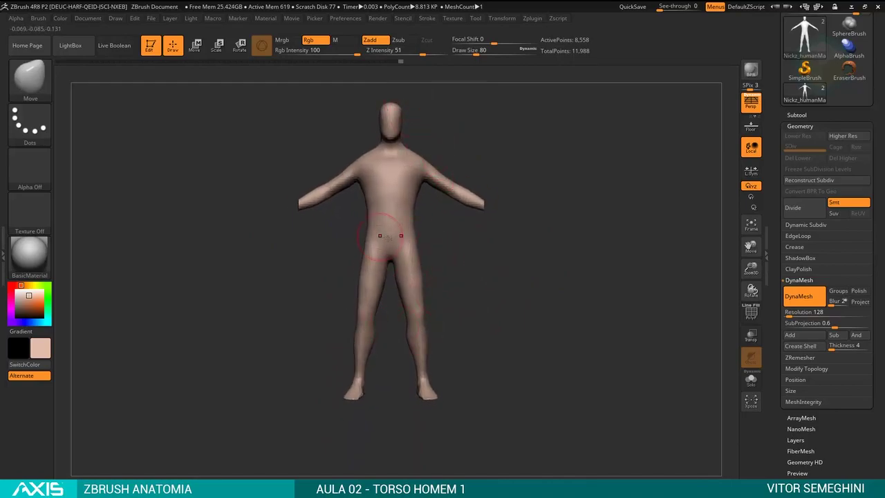
{"action": "mouse_move", "coordinate": [448, 176]}
{"action": "left_mouse_down"}
{"action": "mouse_move", "coordinate": [509, 217]}
{"action": "mouse_move", "coordinate": [523, 295]}
{"action": "mouse_move", "coordinate": [507, 325]}
{"action": "mouse_move", "coordinate": [495, 212]}
{"action": "left_mouse_up"}
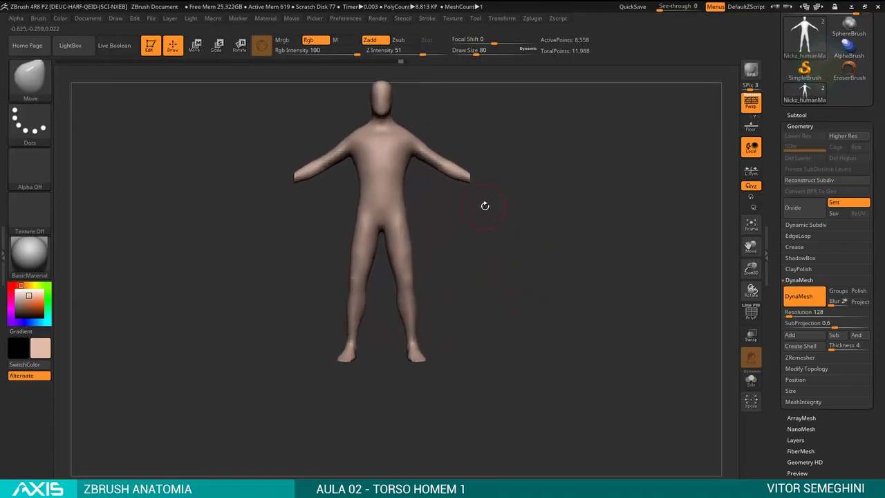
{"action": "mouse_move", "coordinate": [510, 283]}
{"action": "left_mouse_down"}
{"action": "mouse_move", "coordinate": [514, 263]}
{"action": "mouse_move", "coordinate": [466, 349]}
{"action": "left_mouse_up"}
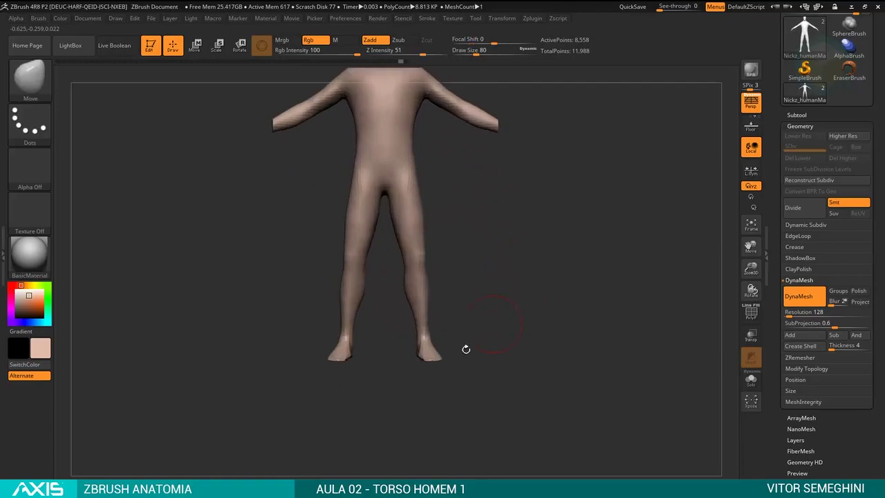
{"action": "mouse_move", "coordinate": [494, 305]}
{"action": "left_mouse_down"}
{"action": "mouse_move", "coordinate": [452, 251]}
{"action": "mouse_move", "coordinate": [464, 243]}
{"action": "mouse_move", "coordinate": [478, 181]}
{"action": "left_mouse_up"}
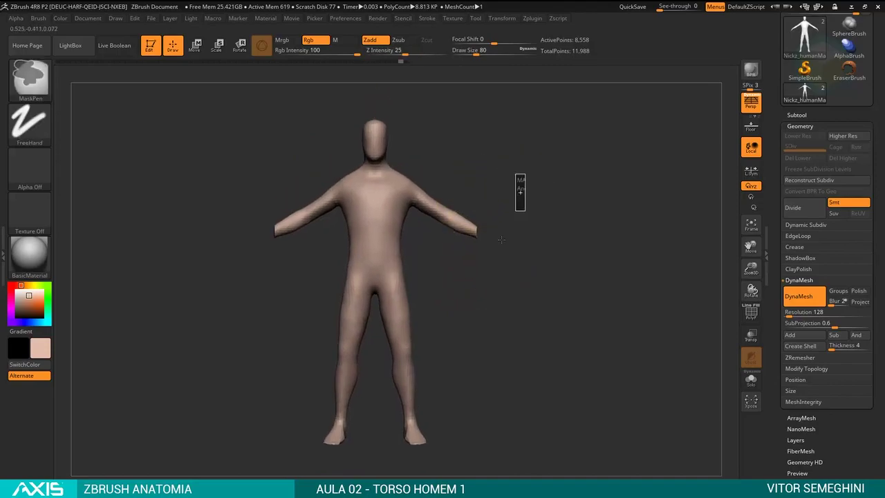
Lasso-mask the body, invert the mask, and rotate both arms down from the T-pose.
{"action": "left_click", "coordinate": [30, 78], "text": "ctrl"}
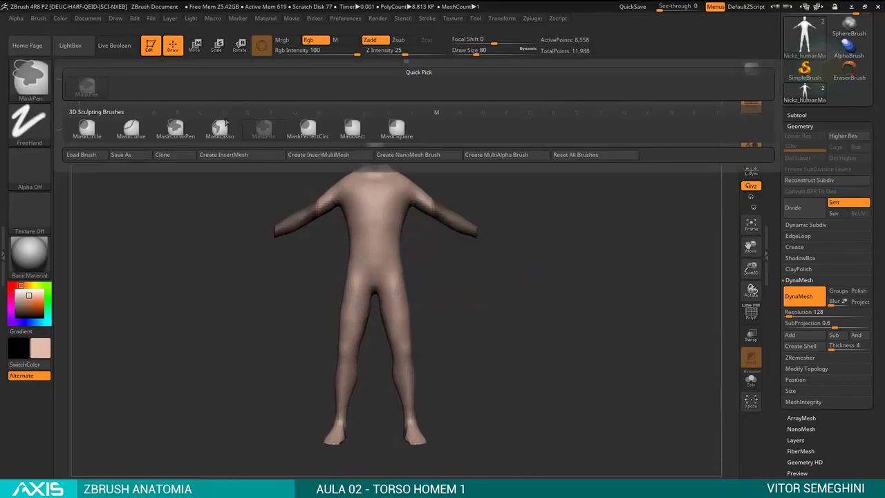
{"action": "key", "text": "l"}
{"action": "left_click_drag", "start_coordinate": [517, 184], "coordinate": [418, 227], "text": "ctrl"}
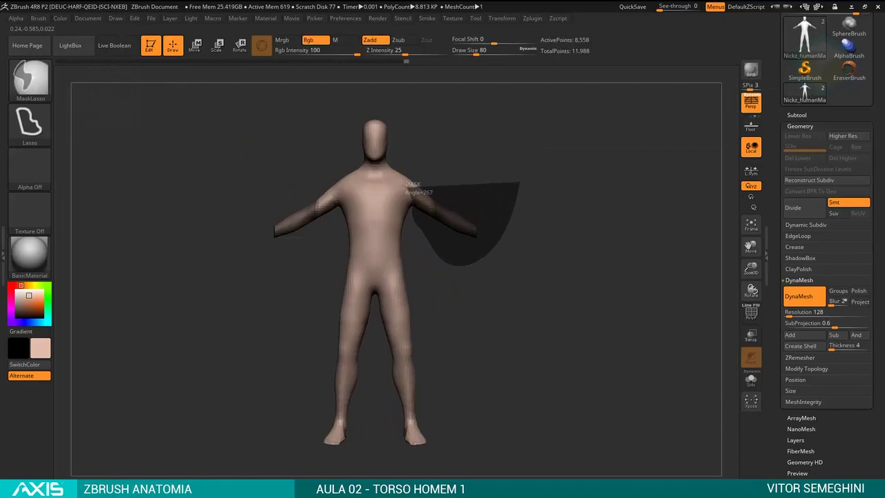
{"action": "mouse_move", "coordinate": [411, 184]}
{"action": "left_mouse_down", "text": "ctrl"}
{"action": "mouse_move", "coordinate": [490, 183]}
{"action": "mouse_move", "coordinate": [502, 199]}
{"action": "left_mouse_up", "text": "ctrl"}
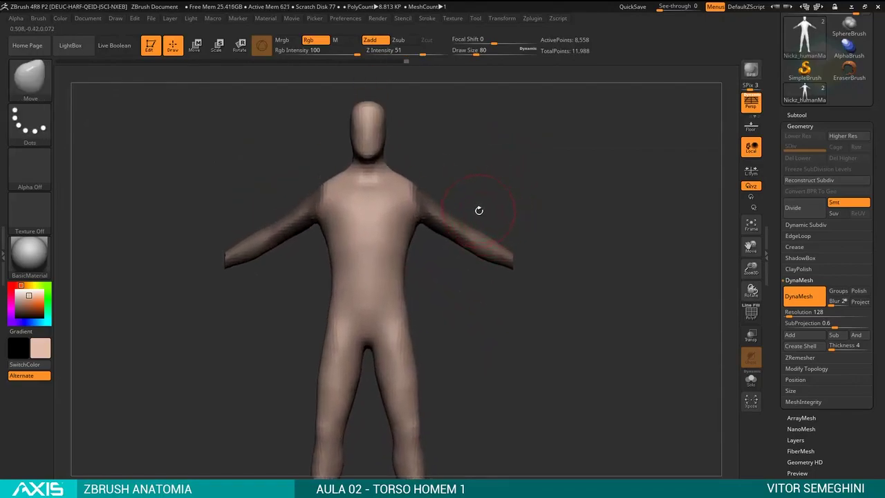
{"action": "left_click", "coordinate": [449, 187], "text": "ctrl"}
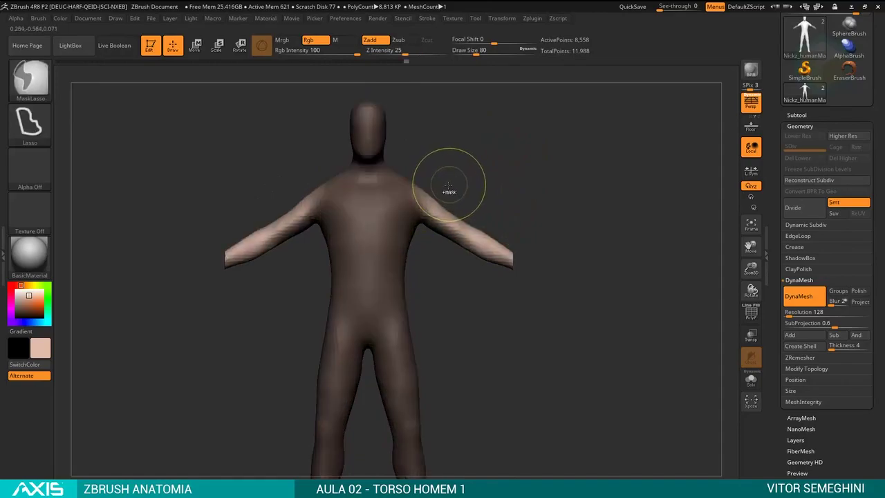
{"action": "key", "text": "w"}
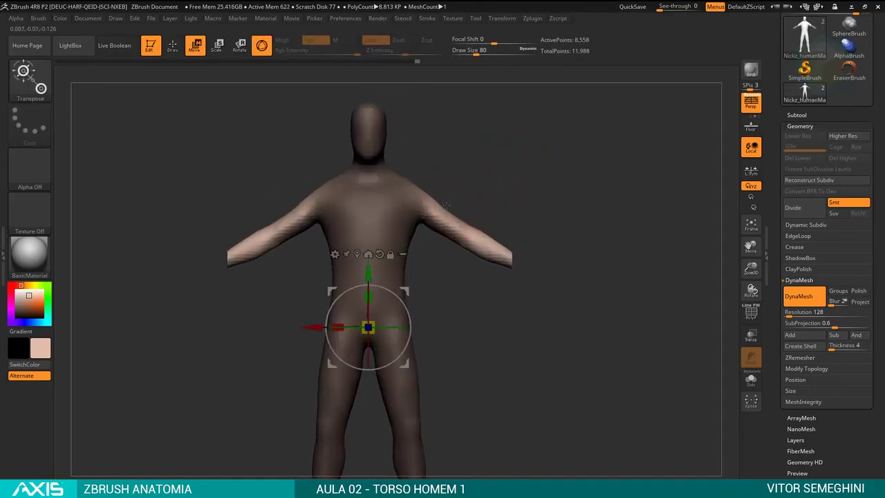
{"action": "left_click", "coordinate": [422, 199]}
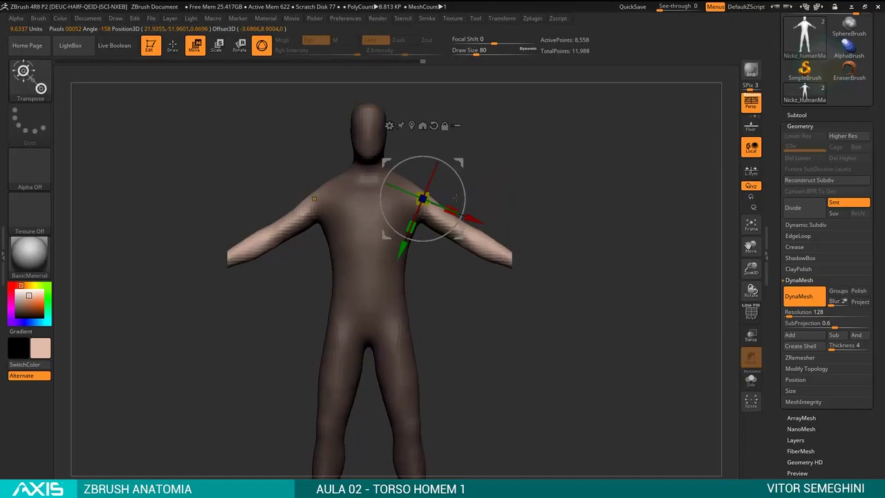
{"action": "mouse_move", "coordinate": [463, 194]}
{"action": "left_mouse_down"}
{"action": "mouse_move", "coordinate": [452, 212]}
{"action": "mouse_move", "coordinate": [464, 238]}
{"action": "mouse_move", "coordinate": [521, 199]}
{"action": "mouse_move", "coordinate": [497, 173]}
{"action": "mouse_move", "coordinate": [443, 180]}
{"action": "mouse_move", "coordinate": [587, 185]}
{"action": "mouse_move", "coordinate": [468, 196]}
{"action": "left_mouse_up"}
{"action": "key", "text": "q"}
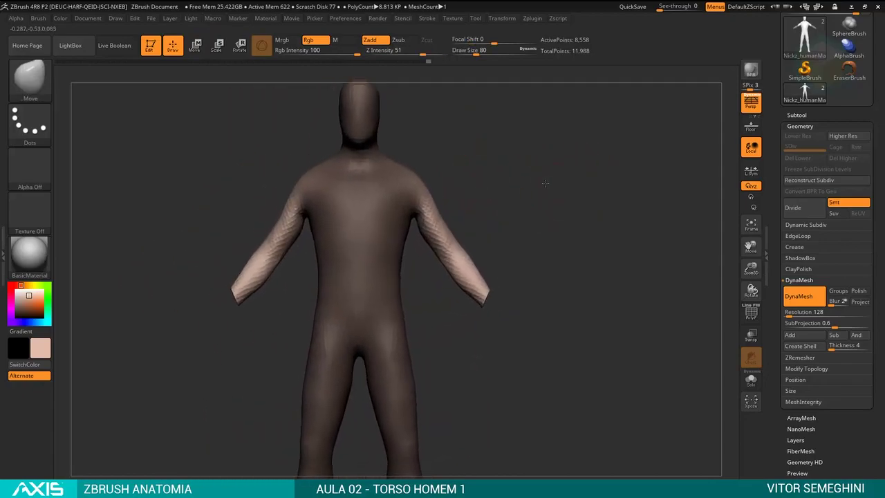
Rotate the arms down a little further and reposition the gizmo above the shoulder.
{"action": "key", "text": "e"}
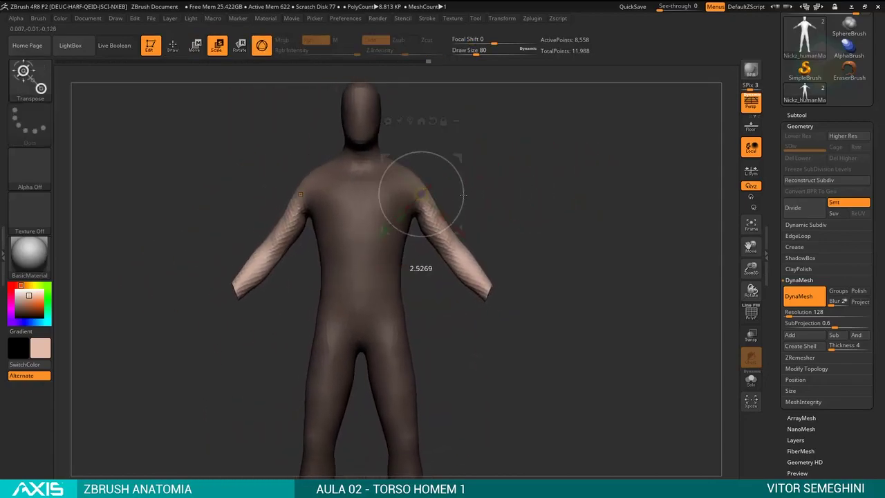
{"action": "key", "text": "q"}
{"action": "mouse_move", "coordinate": [477, 194]}
{"action": "left_mouse_down"}
{"action": "mouse_move", "coordinate": [508, 194]}
{"action": "mouse_move", "coordinate": [511, 157]}
{"action": "left_mouse_up"}
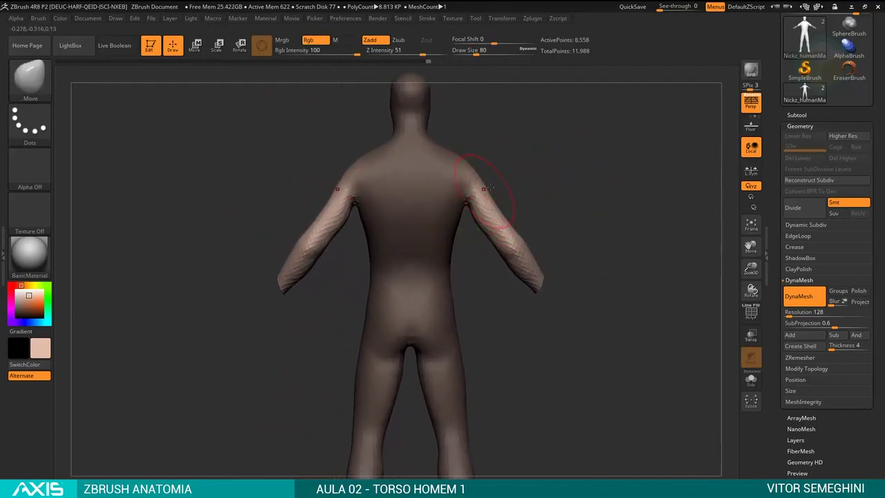
{"action": "left_click_drag", "start_coordinate": [488, 176], "coordinate": [479, 179]}
{"action": "key", "text": "w"}
{"action": "mouse_move", "coordinate": [391, 173]}
{"action": "left_mouse_down"}
{"action": "mouse_move", "coordinate": [395, 184]}
{"action": "mouse_move", "coordinate": [405, 158]}
{"action": "mouse_move", "coordinate": [389, 194]}
{"action": "left_mouse_up"}
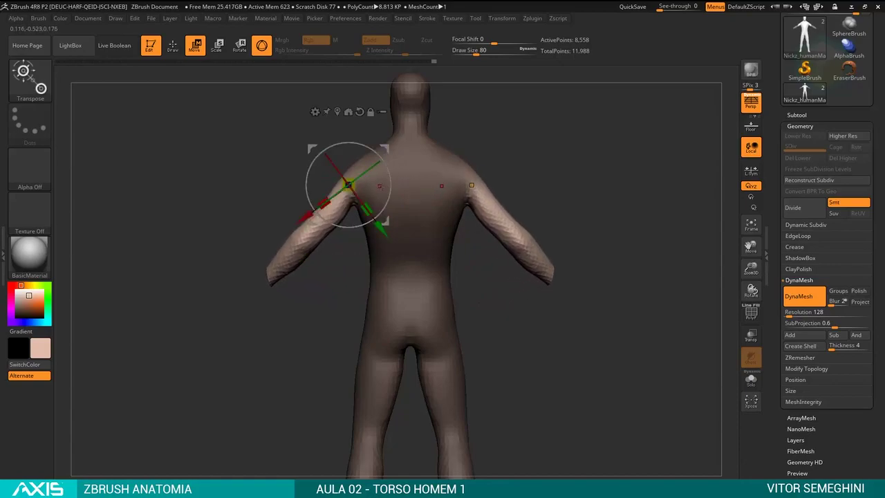
{"action": "left_click_drag", "start_coordinate": [349, 185], "coordinate": [365, 167], "text": "alt"}
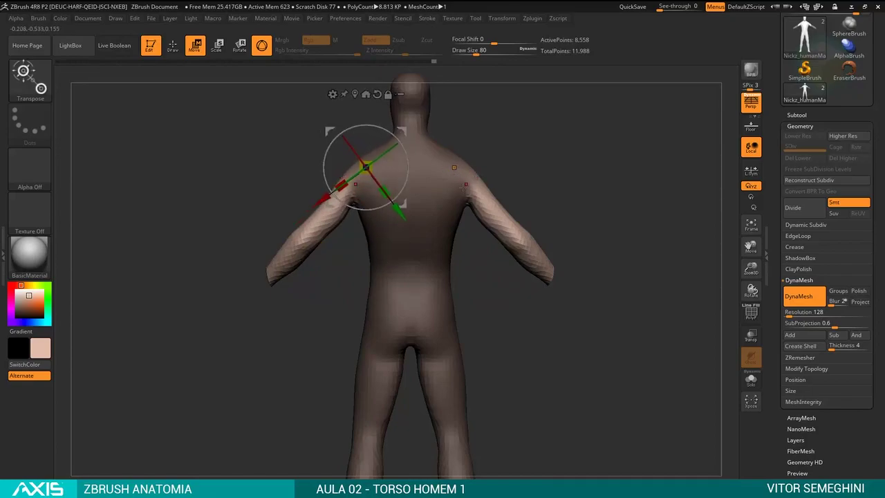
Move the gizmo to the other shoulder and switch to the Pinterest reference in the browser.
{"action": "key", "text": "ctrl"}
{"action": "left_click", "coordinate": [435, 195]}
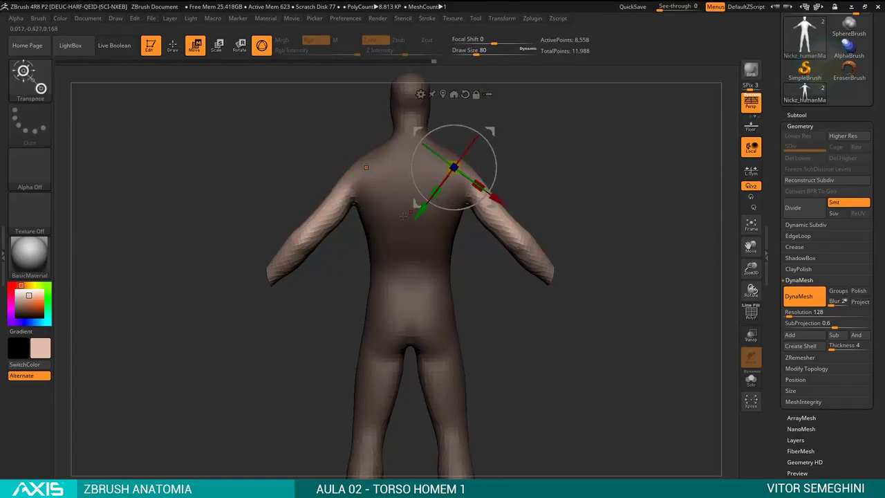
{"action": "key", "text": "alt+Tab"}
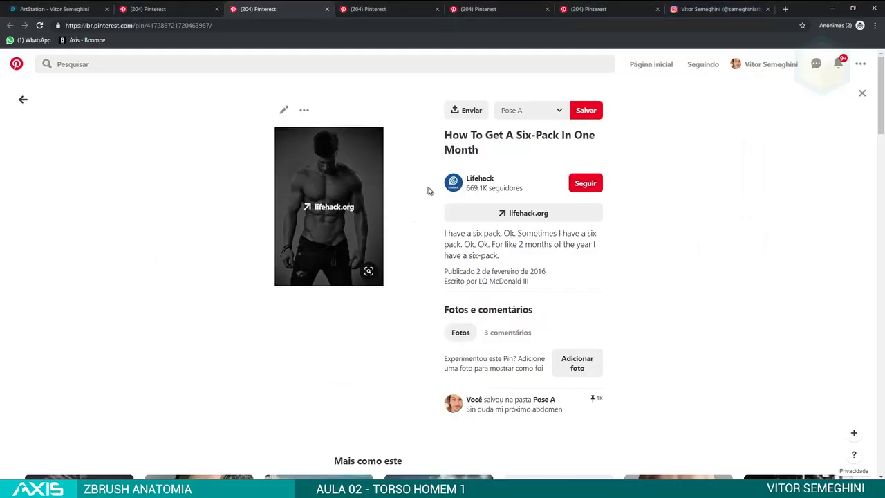
View the three-view male figure pin on Pinterest, then return to ZBrush.
{"action": "left_click", "coordinate": [362, 7]}
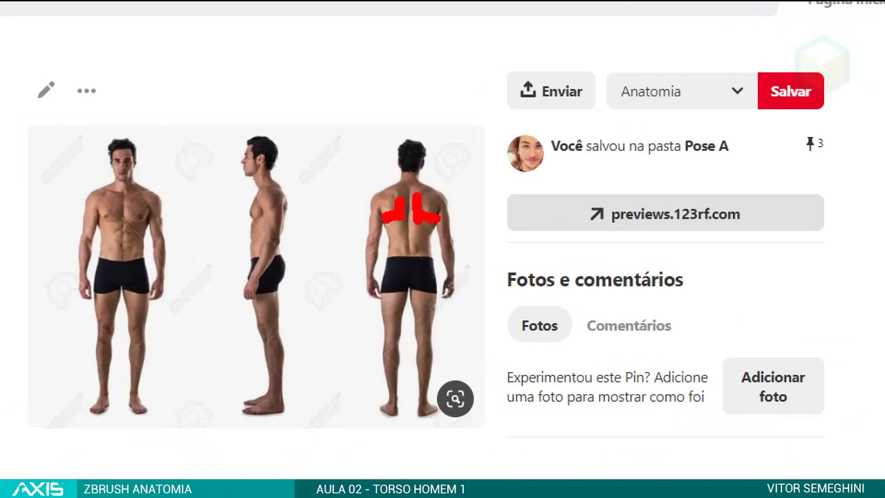
{"action": "key", "text": "alt+Tab"}
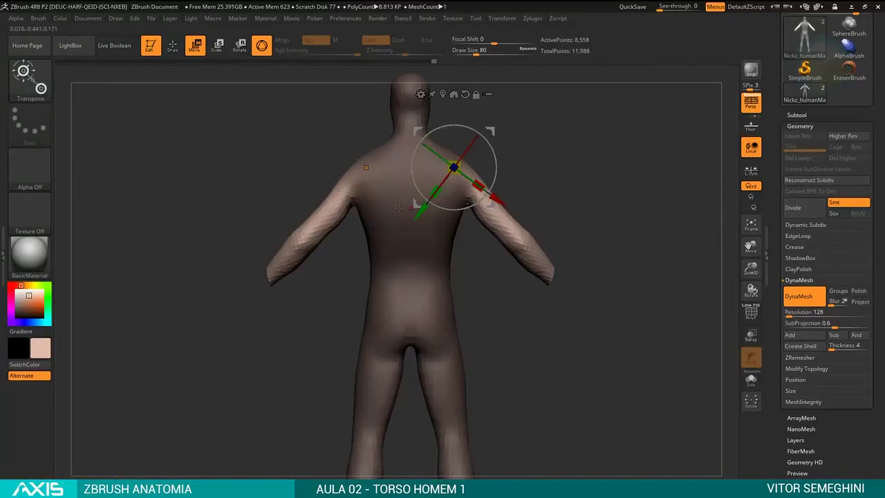
Mask around the shoulders, invert, and scale the shoulder region outward, then check from the side.
{"action": "key", "text": "q"}
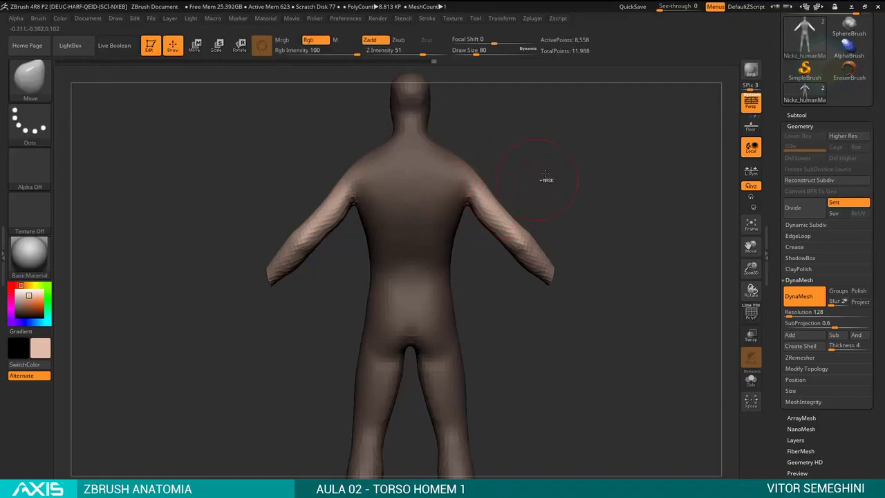
{"action": "left_click_drag", "start_coordinate": [603, 195], "coordinate": [418, 181], "text": "ctrl"}
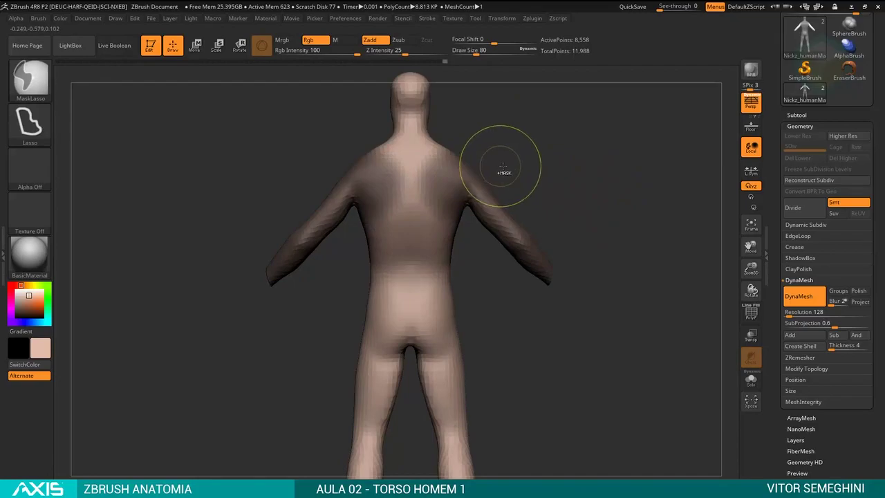
{"action": "left_click", "coordinate": [500, 166], "text": "ctrl"}
{"action": "key", "text": "w"}
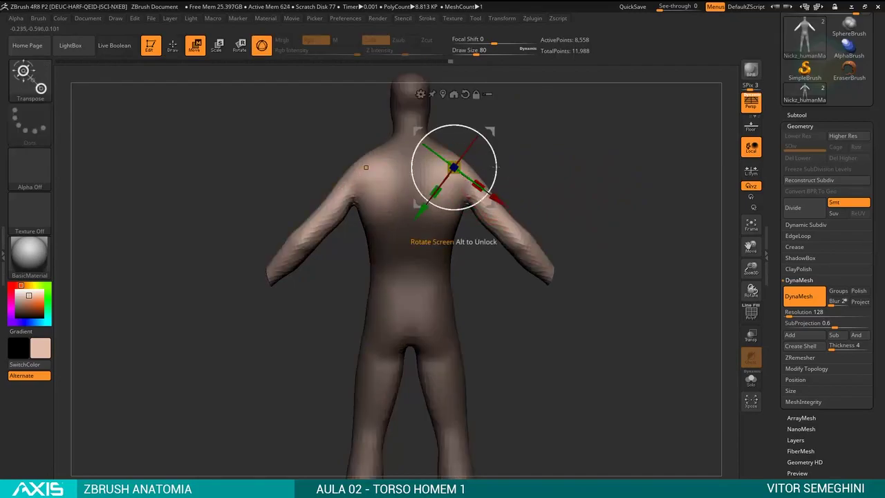
{"action": "left_click_drag", "start_coordinate": [496, 167], "coordinate": [496, 189]}
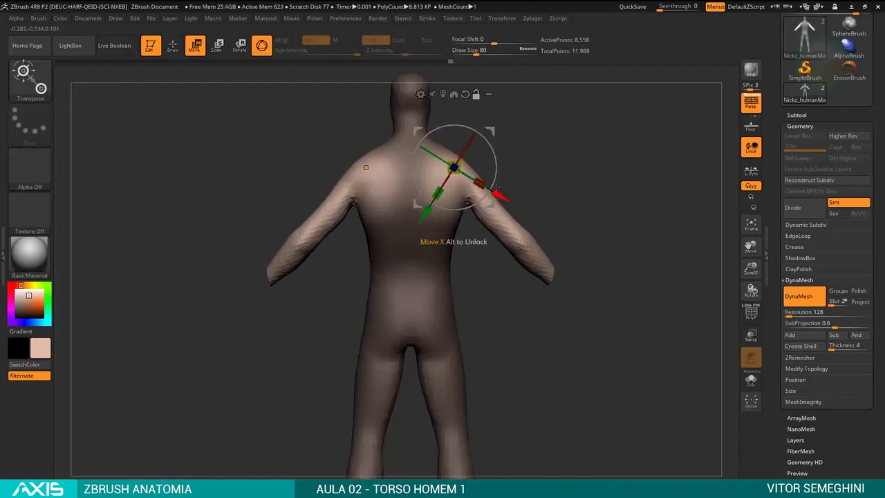
{"action": "left_click_drag", "start_coordinate": [487, 132], "coordinate": [494, 187]}
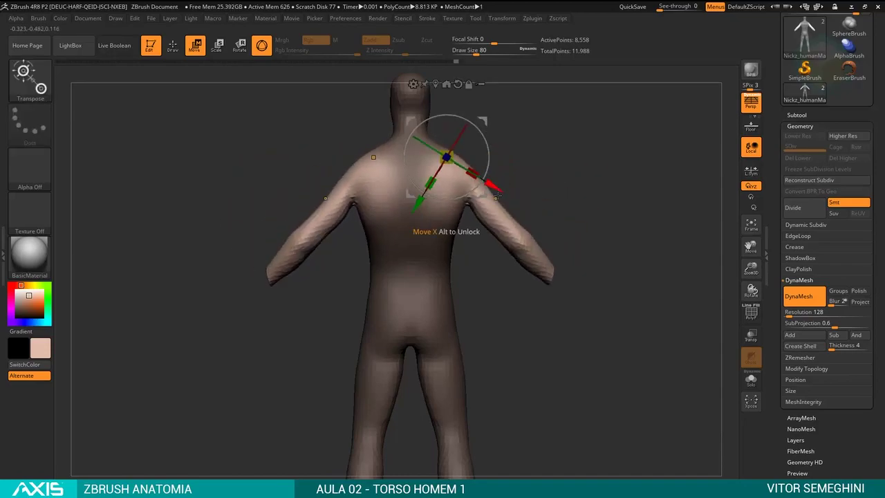
{"action": "key", "text": "q"}
{"action": "mouse_move", "coordinate": [557, 184]}
{"action": "left_mouse_down"}
{"action": "mouse_move", "coordinate": [558, 170]}
{"action": "mouse_move", "coordinate": [551, 173]}
{"action": "mouse_move", "coordinate": [563, 158]}
{"action": "mouse_move", "coordinate": [543, 164]}
{"action": "mouse_move", "coordinate": [557, 180]}
{"action": "mouse_move", "coordinate": [540, 180]}
{"action": "mouse_move", "coordinate": [547, 203]}
{"action": "left_mouse_up"}
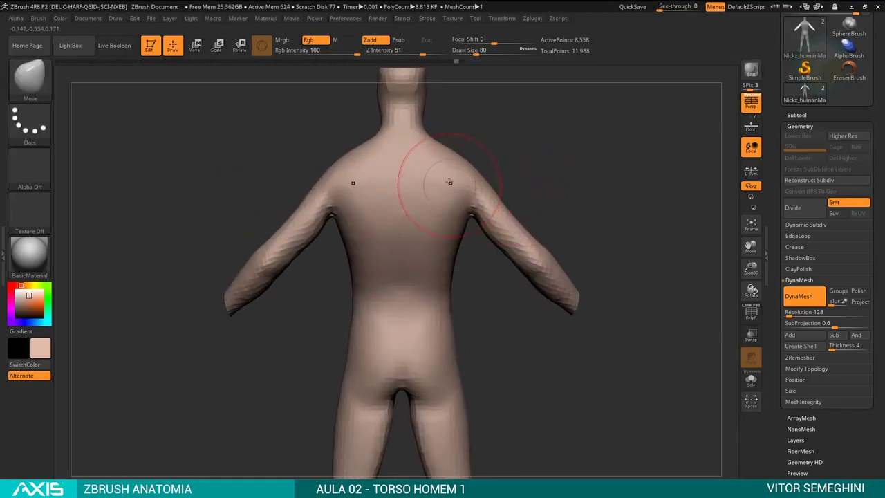
{"action": "key", "text": "f"}
{"action": "mouse_move", "coordinate": [531, 152]}
{"action": "left_mouse_down", "text": "shift"}
{"action": "mouse_move", "coordinate": [524, 154]}
{"action": "mouse_move", "coordinate": [537, 186]}
{"action": "mouse_move", "coordinate": [520, 174]}
{"action": "mouse_move", "coordinate": [557, 172]}
{"action": "mouse_move", "coordinate": [527, 168]}
{"action": "mouse_move", "coordinate": [524, 157]}
{"action": "mouse_move", "coordinate": [479, 156]}
{"action": "left_mouse_up", "text": "shift"}
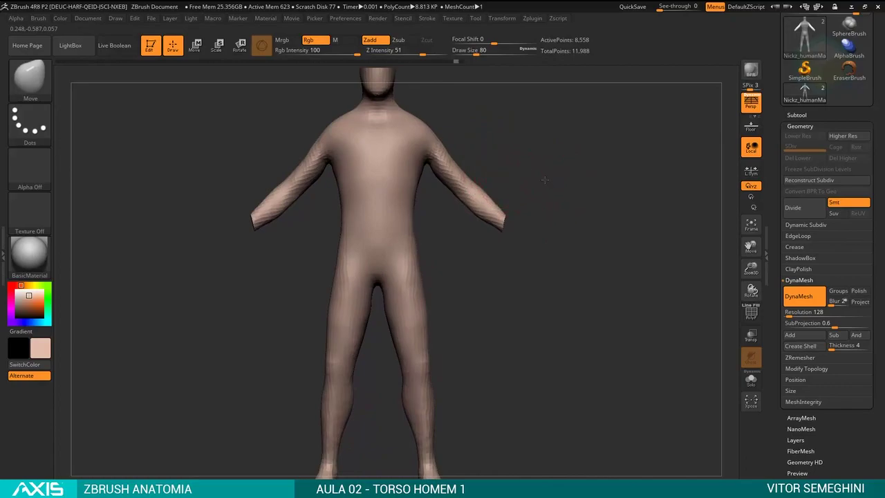
{"action": "mouse_move", "coordinate": [545, 180]}
{"action": "left_mouse_down", "text": "alt"}
{"action": "mouse_move", "coordinate": [531, 174]}
{"action": "mouse_move", "coordinate": [522, 214]}
{"action": "left_mouse_up", "text": "alt"}
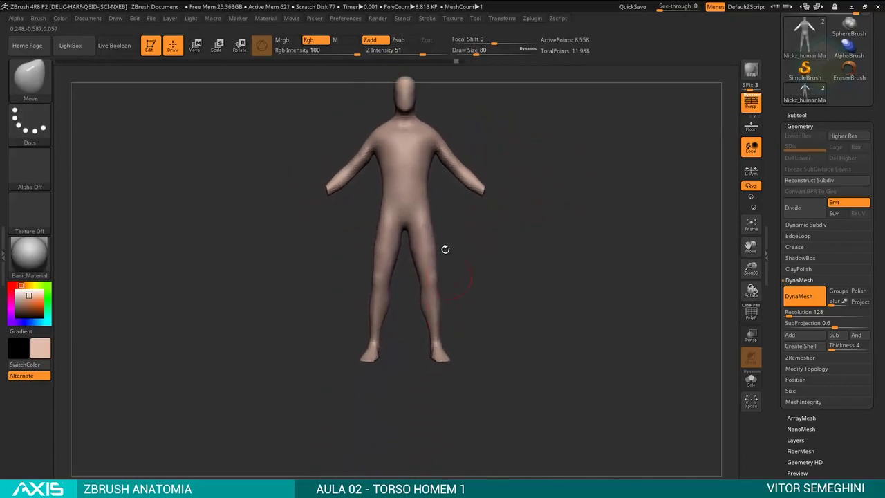
Mask the legs with MaskLasso and shift the lower body slightly with the gizmo.
{"action": "left_click_drag", "start_coordinate": [494, 330], "coordinate": [404, 263], "text": "ctrl+shift"}
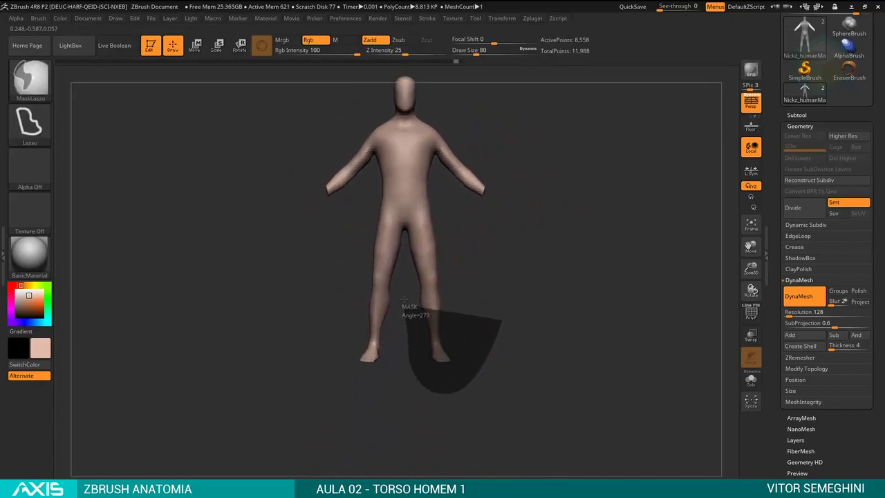
{"action": "left_click_drag", "start_coordinate": [408, 226], "coordinate": [410, 226], "text": "ctrl"}
{"action": "left_click", "coordinate": [429, 223], "text": "ctrl"}
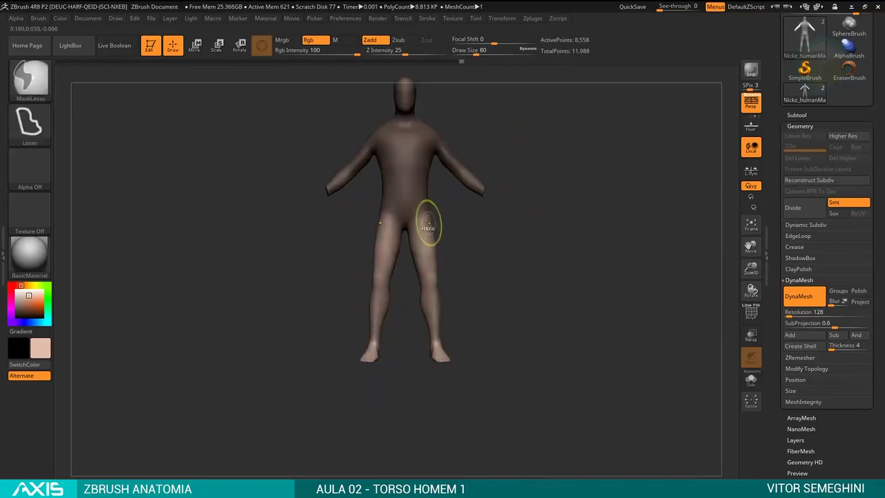
{"action": "key", "text": "w"}
{"action": "left_click", "coordinate": [419, 210]}
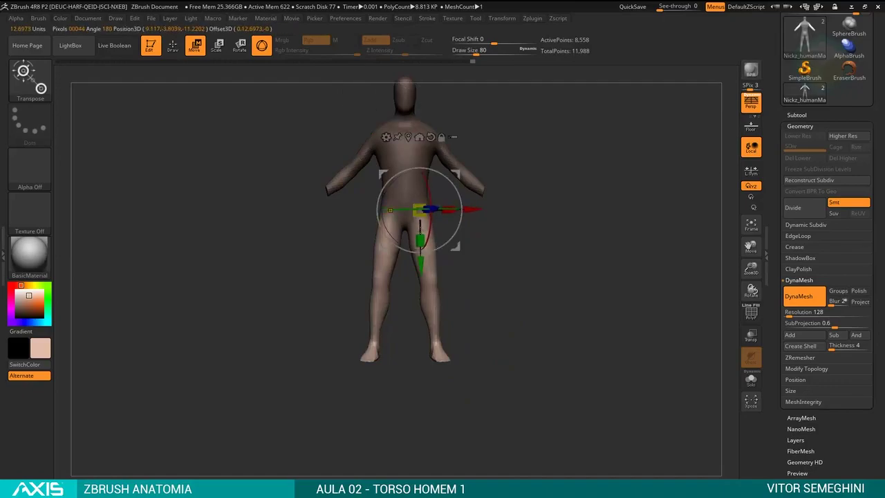
{"action": "mouse_move", "coordinate": [452, 227]}
{"action": "left_mouse_down"}
{"action": "mouse_move", "coordinate": [466, 214]}
{"action": "mouse_move", "coordinate": [512, 211]}
{"action": "left_mouse_up"}
Turn off perspective, mask everything but the feet, adjust them, then clear the mask.
{"action": "left_click", "coordinate": [750, 103]}
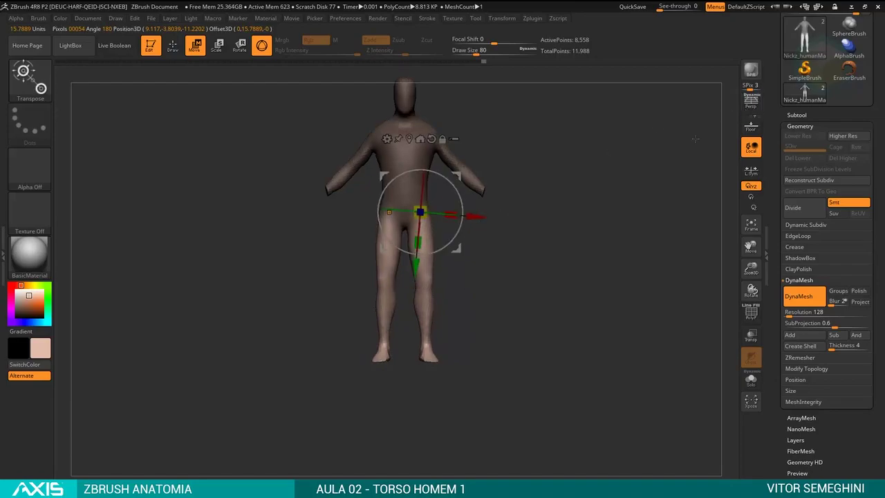
{"action": "mouse_move", "coordinate": [593, 252]}
{"action": "left_mouse_down"}
{"action": "mouse_move", "coordinate": [569, 250]}
{"action": "mouse_move", "coordinate": [529, 303]}
{"action": "left_mouse_up"}
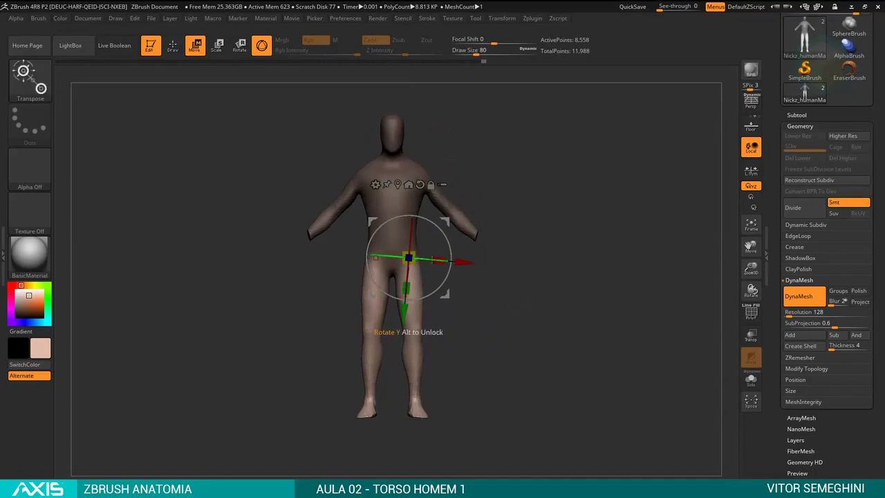
{"action": "key", "text": "q"}
{"action": "key", "text": "f"}
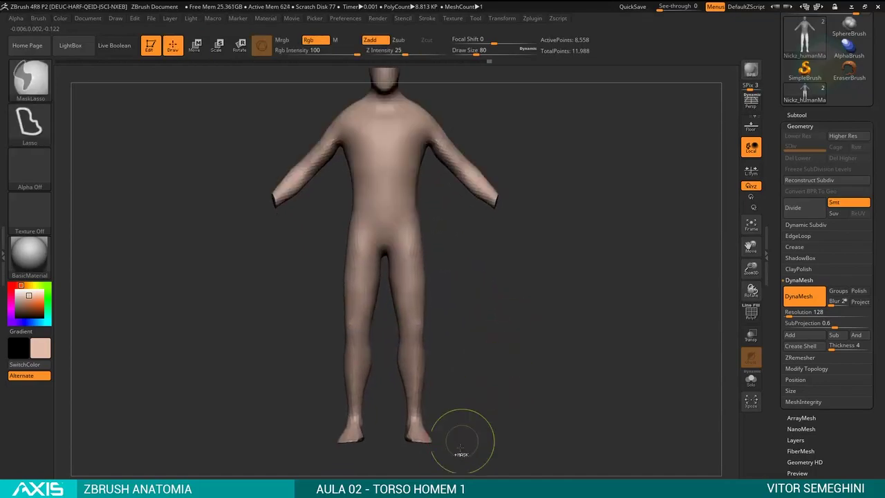
{"action": "mouse_move", "coordinate": [399, 419]}
{"action": "left_mouse_down", "text": "ctrl"}
{"action": "mouse_move", "coordinate": [436, 415]}
{"action": "mouse_move", "coordinate": [484, 360]}
{"action": "mouse_move", "coordinate": [515, 344]}
{"action": "mouse_move", "coordinate": [503, 326]}
{"action": "left_mouse_up", "text": "ctrl"}
{"action": "left_click", "coordinate": [449, 415], "text": "ctrl"}
{"action": "key", "text": "w"}
{"action": "key", "text": "q"}
{"action": "left_click", "coordinate": [500, 341], "text": "ctrl"}
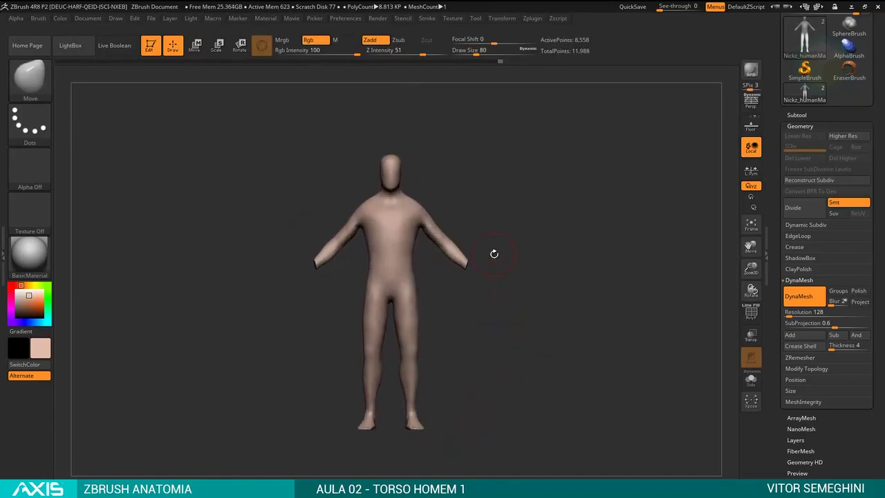
Save the tool as Base_mesh.ztl in D:\_Projetos\…\ZBrush - Anatomy.
{"action": "left_click_drag", "start_coordinate": [873, 114], "coordinate": [872, 178]}
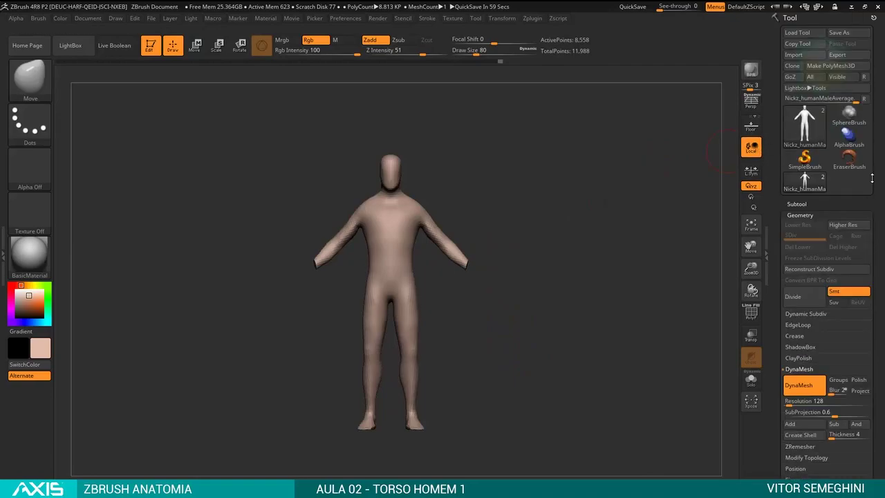
{"action": "left_click", "coordinate": [841, 34]}
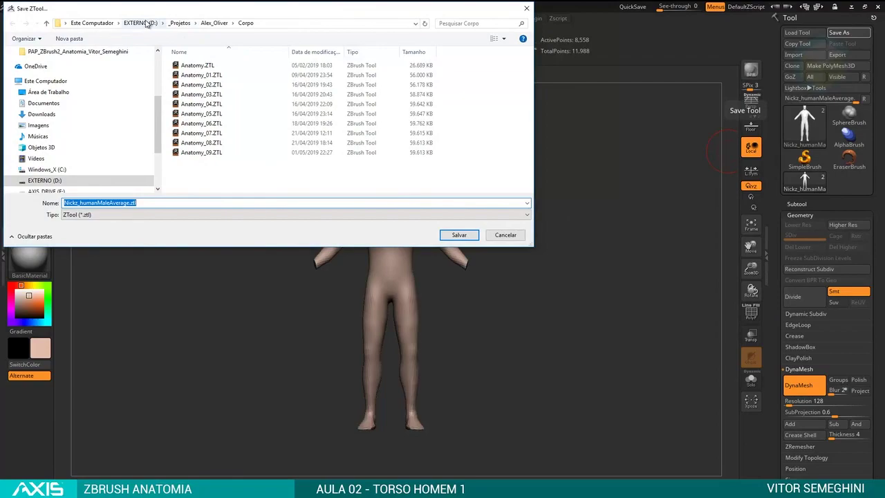
{"action": "left_click", "coordinate": [147, 23]}
{"action": "double_click", "coordinate": [206, 81]}
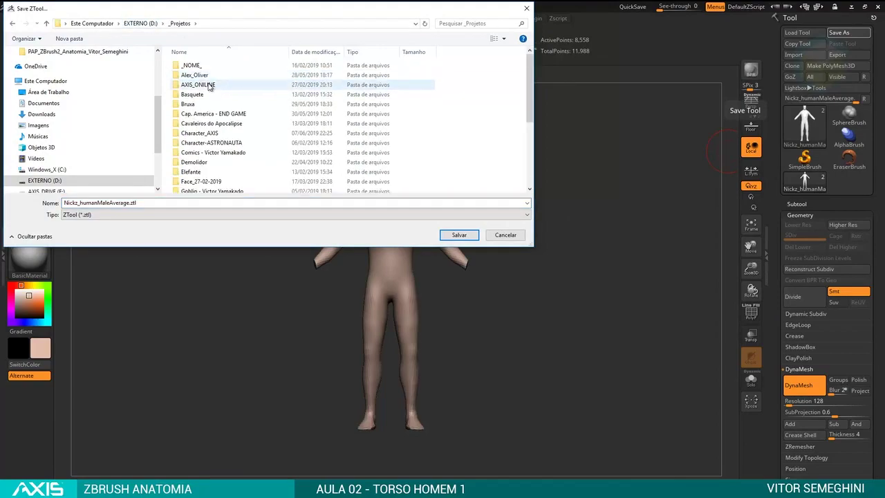
{"action": "double_click", "coordinate": [209, 84]}
{"action": "left_click", "coordinate": [69, 39]}
{"action": "left_click", "coordinate": [208, 84]}
{"action": "double_click", "coordinate": [208, 85]}
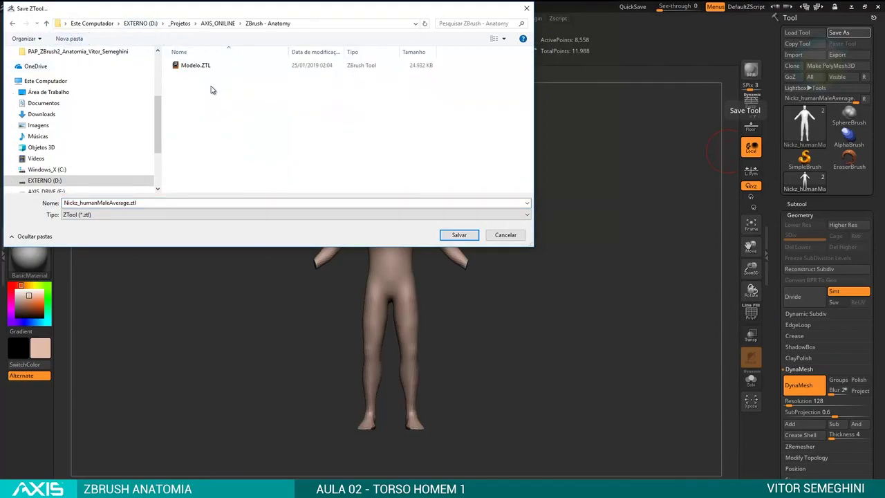
{"action": "left_click", "coordinate": [153, 202]}
{"action": "type", "text": "Base_mesh"}
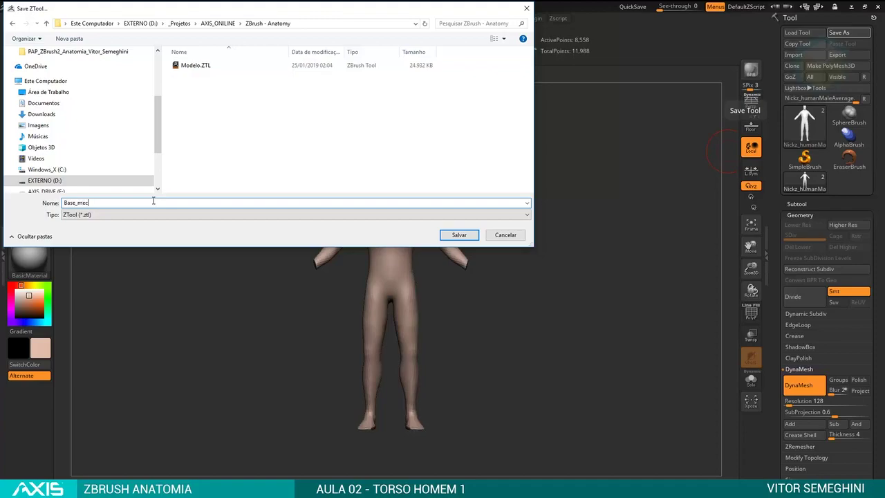
{"action": "left_click", "coordinate": [461, 237]}
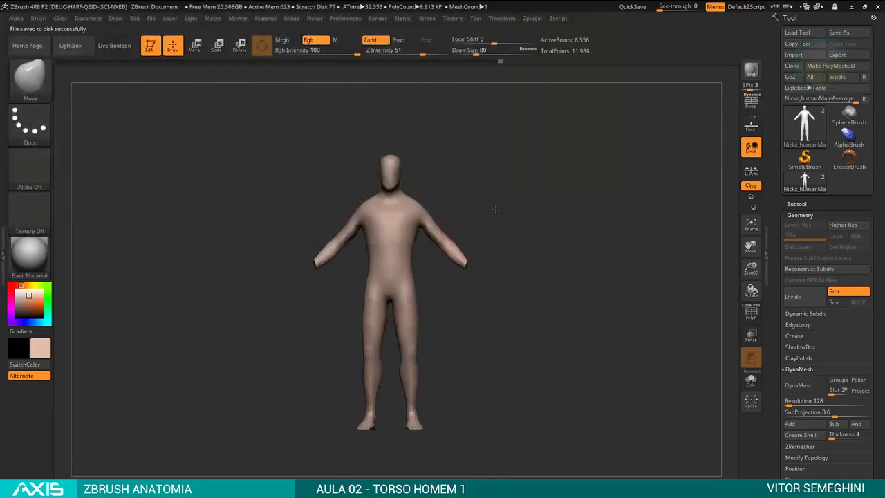
Remesh the torso with DynaMesh at resolution 192, raising it from 11,742 to 21,850 points.
{"action": "mouse_move", "coordinate": [500, 205]}
{"action": "left_mouse_down"}
{"action": "mouse_move", "coordinate": [554, 216]}
{"action": "mouse_move", "coordinate": [513, 199]}
{"action": "left_mouse_up"}
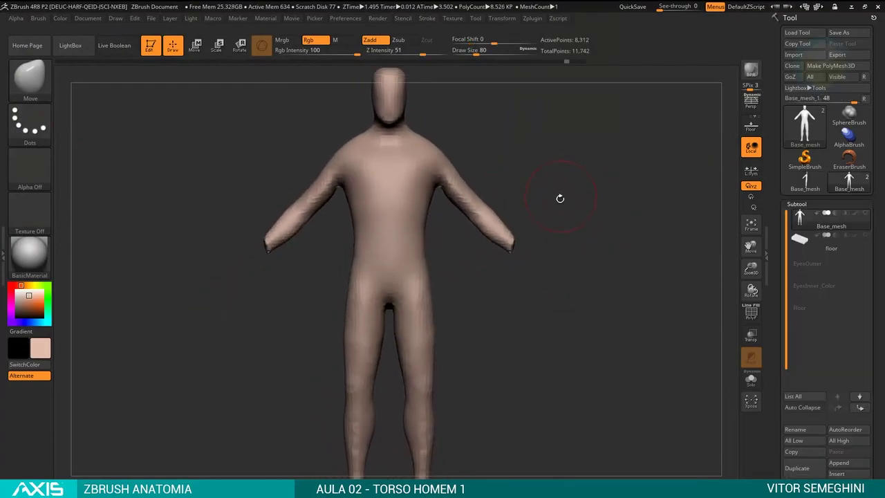
{"action": "scroll", "coordinate": [816, 311], "scroll_direction": "down", "scroll_amount": 3}
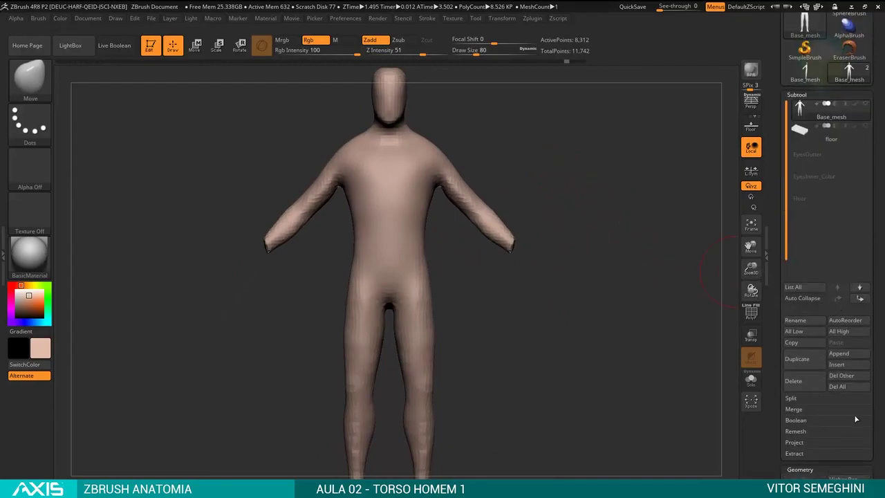
{"action": "scroll", "coordinate": [875, 408], "scroll_direction": "down", "scroll_amount": 3}
{"action": "scroll", "coordinate": [875, 408], "scroll_direction": "down", "scroll_amount": 4}
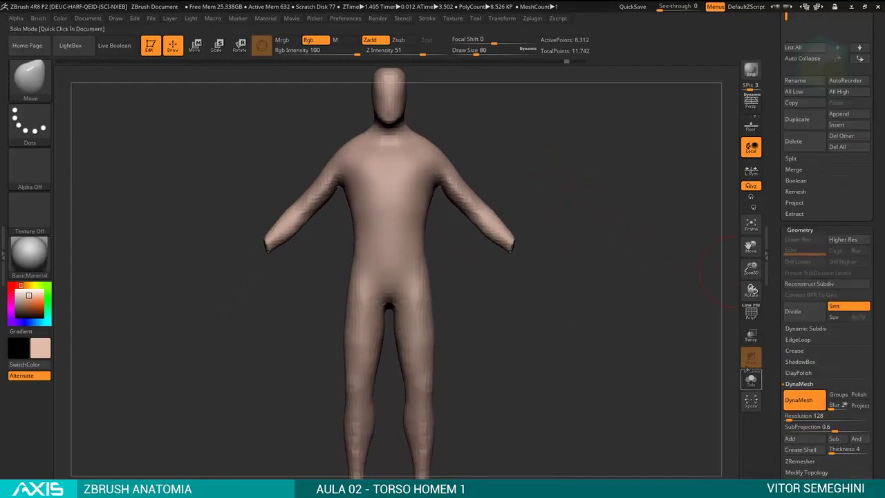
{"action": "left_click_drag", "start_coordinate": [570, 253], "coordinate": [543, 231], "text": "alt"}
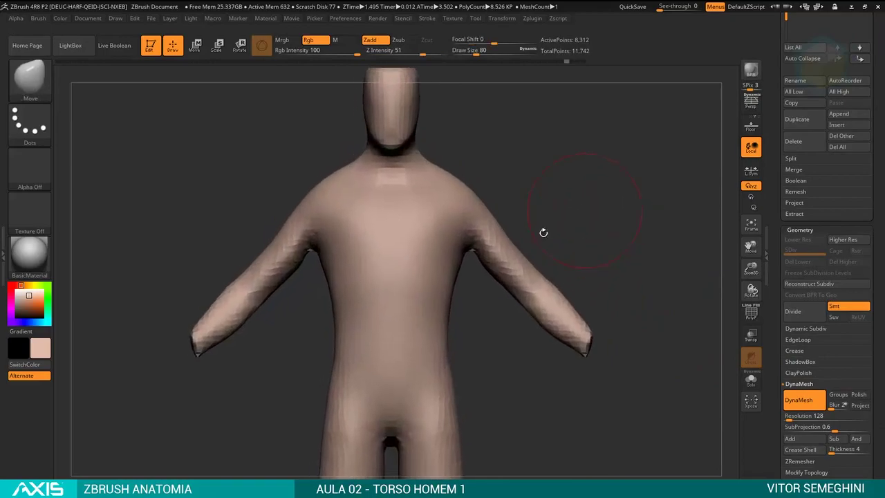
{"action": "left_click_drag", "start_coordinate": [488, 224], "coordinate": [569, 229]}
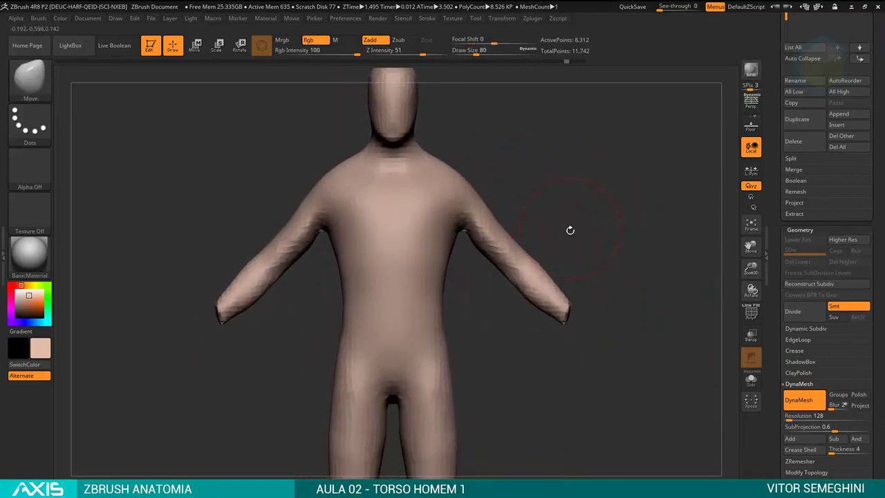
{"action": "left_click_drag", "start_coordinate": [622, 247], "coordinate": [620, 264], "text": "alt"}
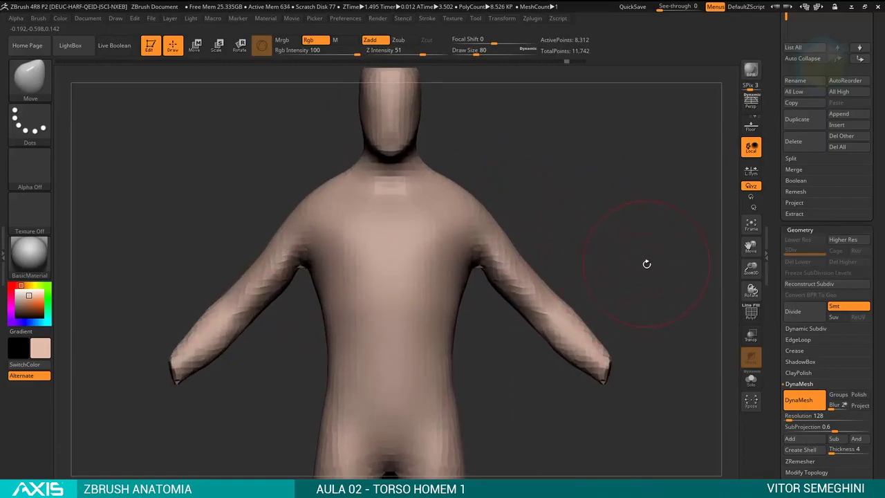
{"action": "left_click", "coordinate": [788, 417]}
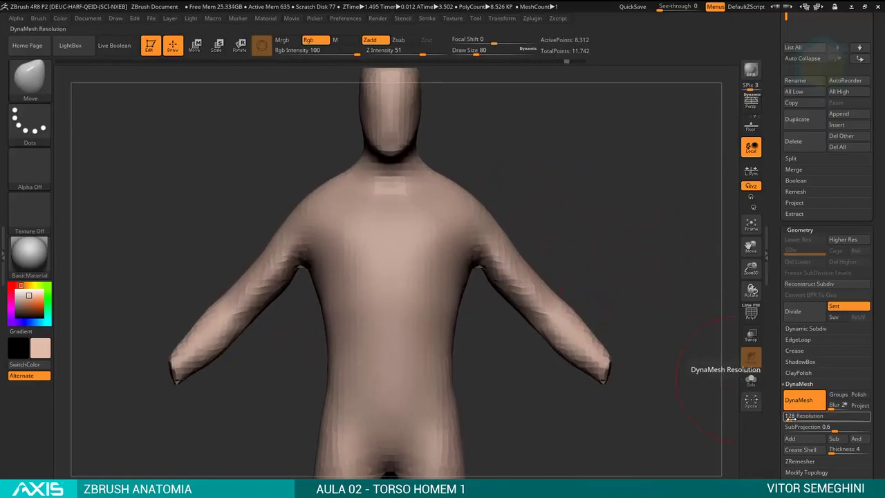
{"action": "type", "text": "240"}
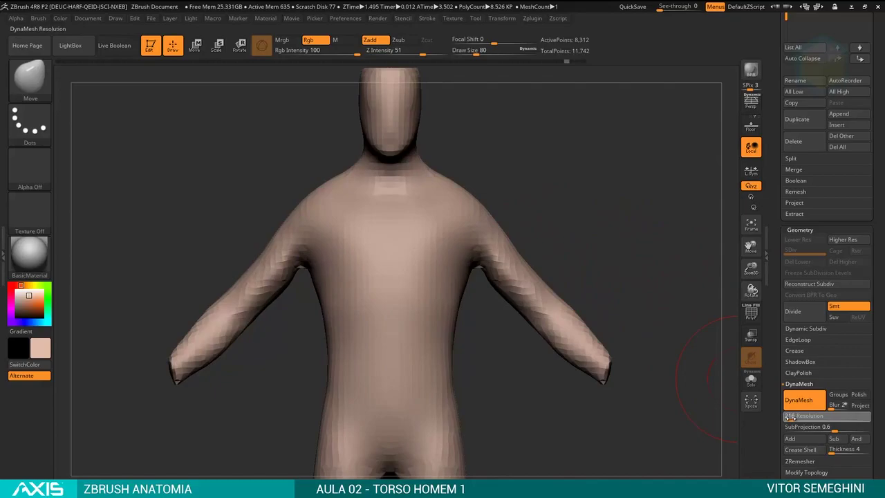
{"action": "key", "text": "Return"}
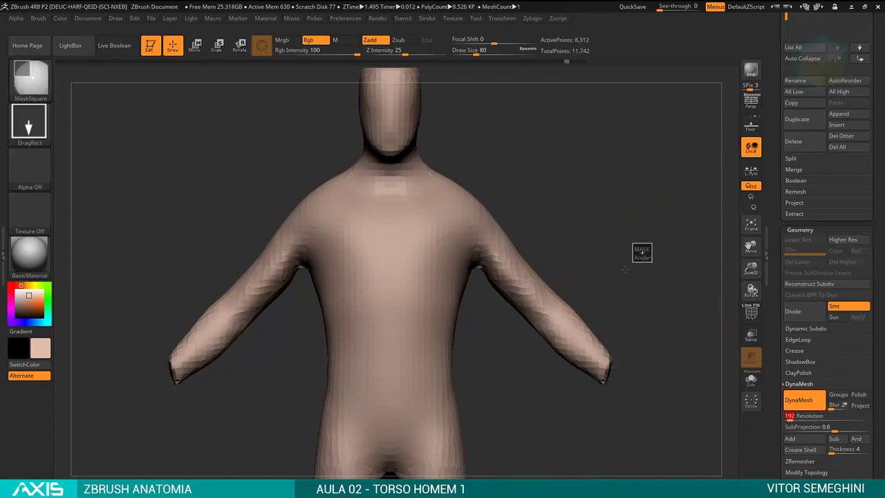
{"action": "mouse_move", "coordinate": [628, 266]}
{"action": "left_mouse_down", "text": "ctrl"}
{"action": "mouse_move", "coordinate": [631, 278]}
{"action": "mouse_move", "coordinate": [618, 243]}
{"action": "left_mouse_up", "text": "ctrl"}
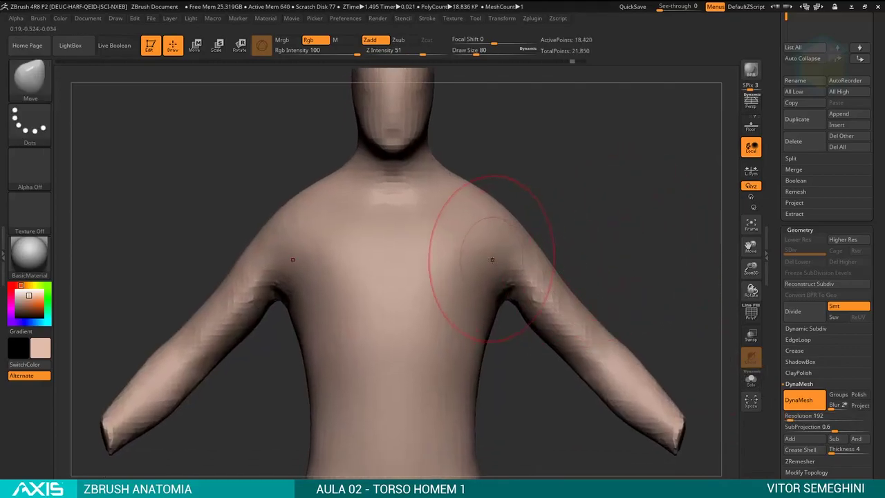
{"action": "left_click_drag", "start_coordinate": [524, 227], "coordinate": [567, 214], "text": "alt"}
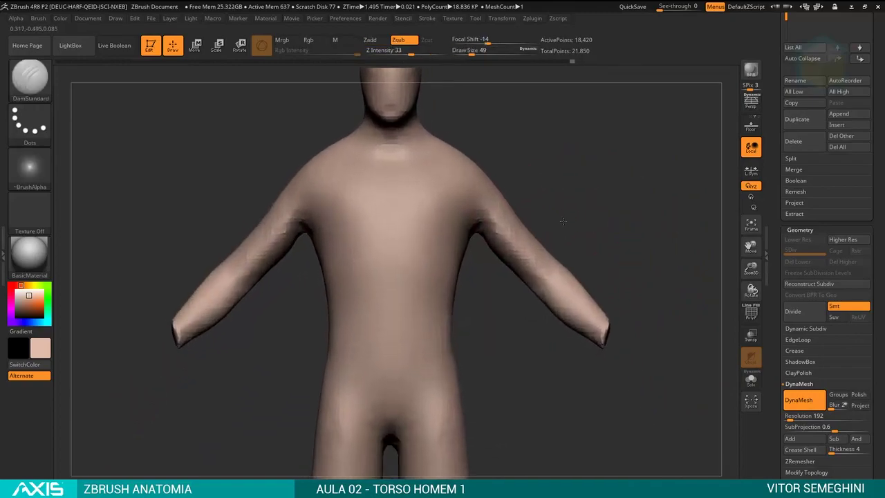
On the six-pack pin, mark the torso centre line, lower chest line and lower abdomen line.
{"action": "key", "text": "alt+Tab"}
{"action": "key", "text": "alt+Tab"}
{"action": "key", "text": "alt+Tab"}
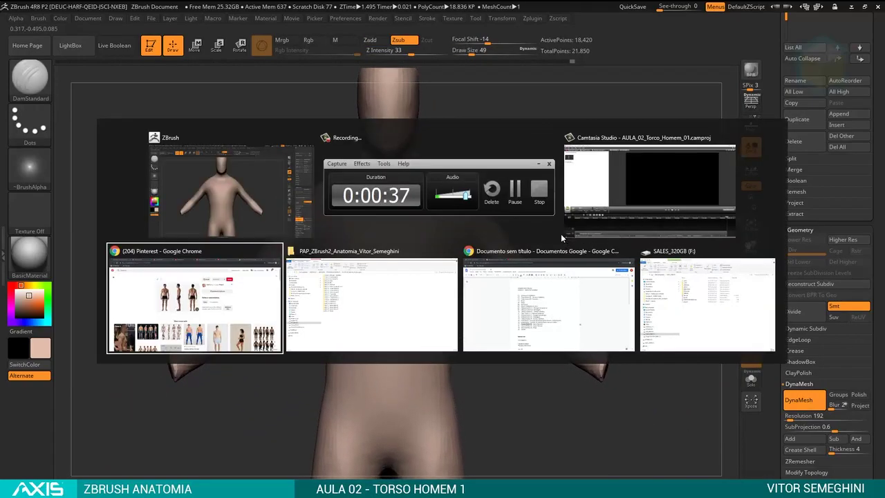
{"action": "left_click", "coordinate": [259, 9]}
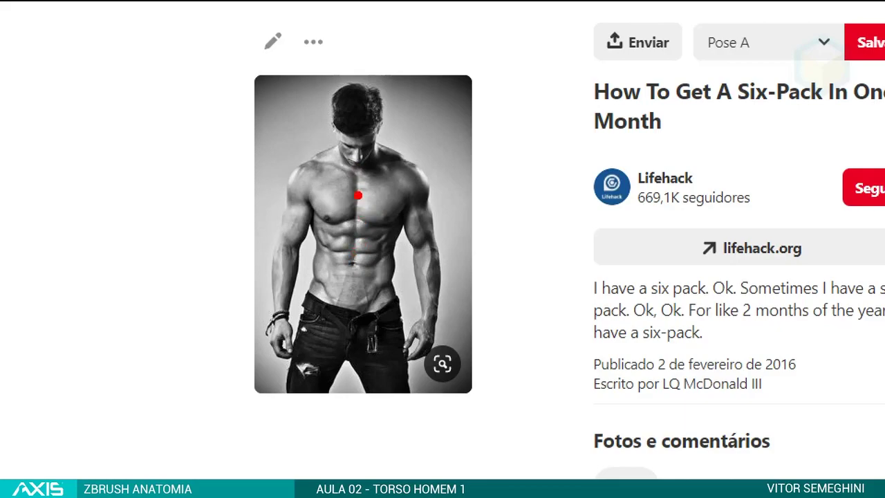
{"action": "left_click_drag", "start_coordinate": [356, 199], "coordinate": [352, 297]}
{"action": "left_click_drag", "start_coordinate": [312, 221], "coordinate": [420, 225]}
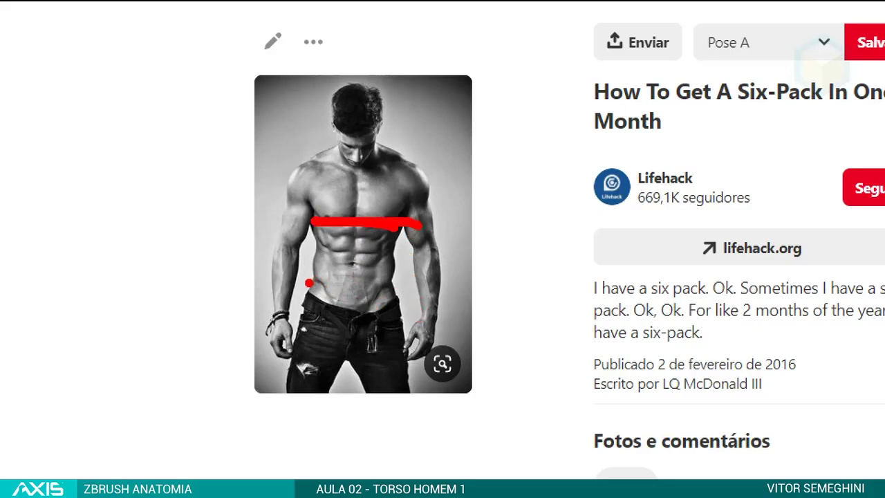
{"action": "left_click_drag", "start_coordinate": [310, 283], "coordinate": [363, 287]}
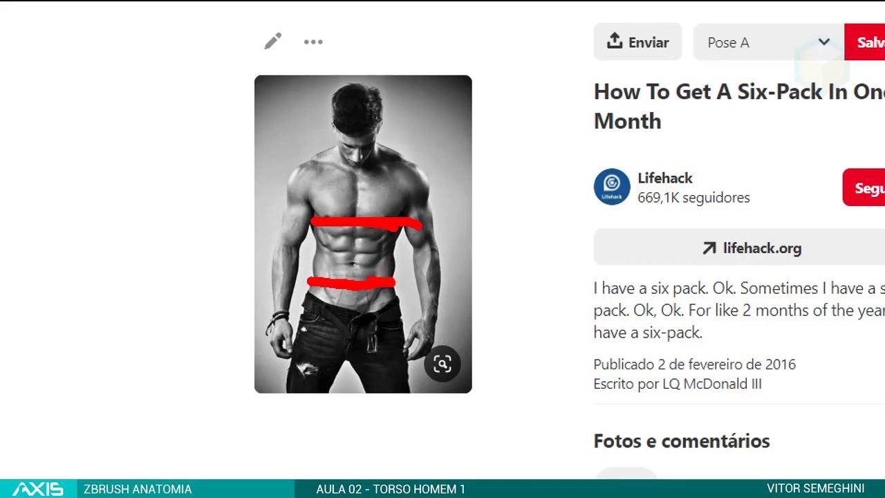
Mark both side edges of the abdominals and the collarbone lines toward each shoulder.
{"action": "left_click_drag", "start_coordinate": [379, 229], "coordinate": [379, 278]}
{"action": "left_click_drag", "start_coordinate": [329, 226], "coordinate": [330, 262]}
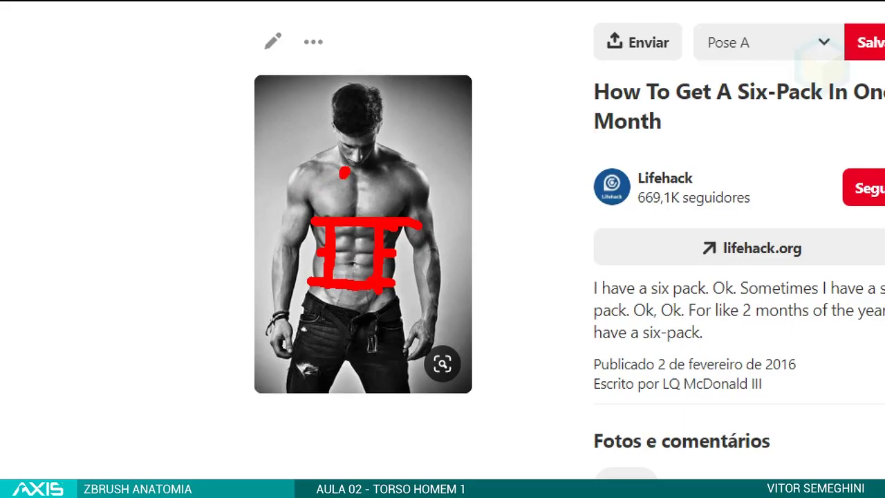
{"action": "left_click_drag", "start_coordinate": [347, 166], "coordinate": [292, 203]}
{"action": "left_click_drag", "start_coordinate": [373, 167], "coordinate": [403, 186]}
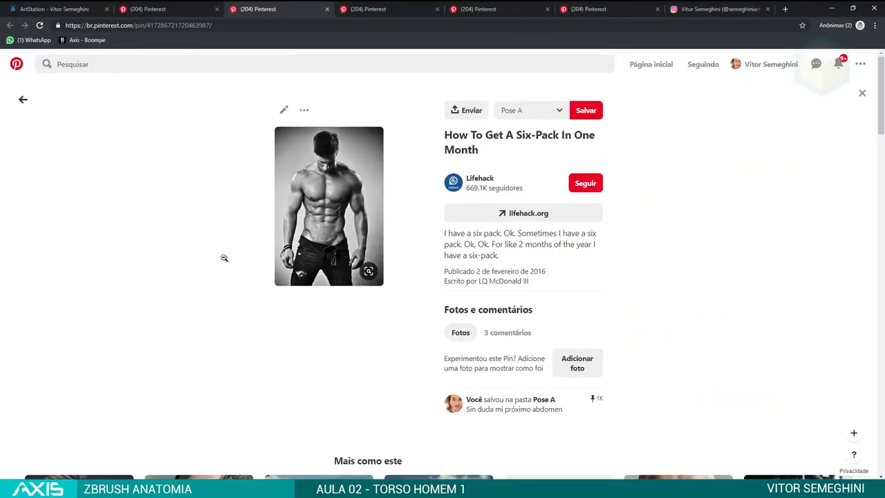
Carve the collarbone mark and a sternum groove running down toward the upper abdomen.
{"action": "key", "text": "alt+Tab"}
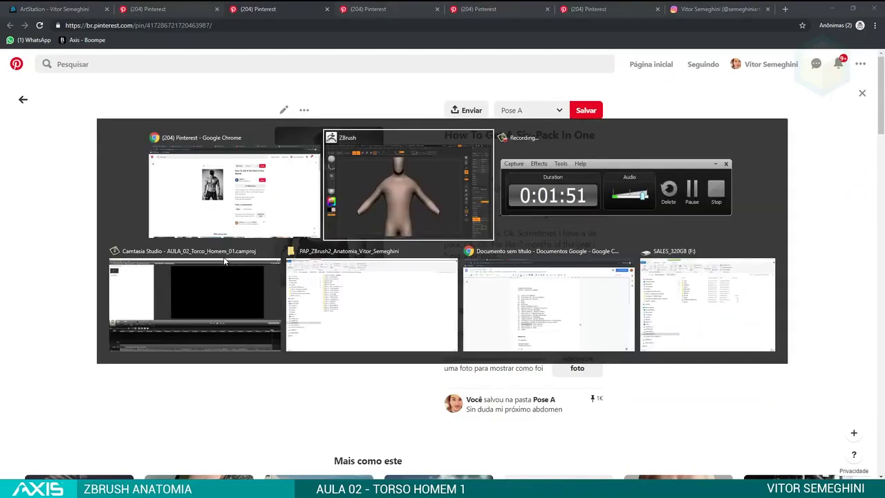
{"action": "mouse_move", "coordinate": [545, 201]}
{"action": "left_mouse_down"}
{"action": "mouse_move", "coordinate": [552, 195]}
{"action": "mouse_move", "coordinate": [543, 212]}
{"action": "left_mouse_up"}
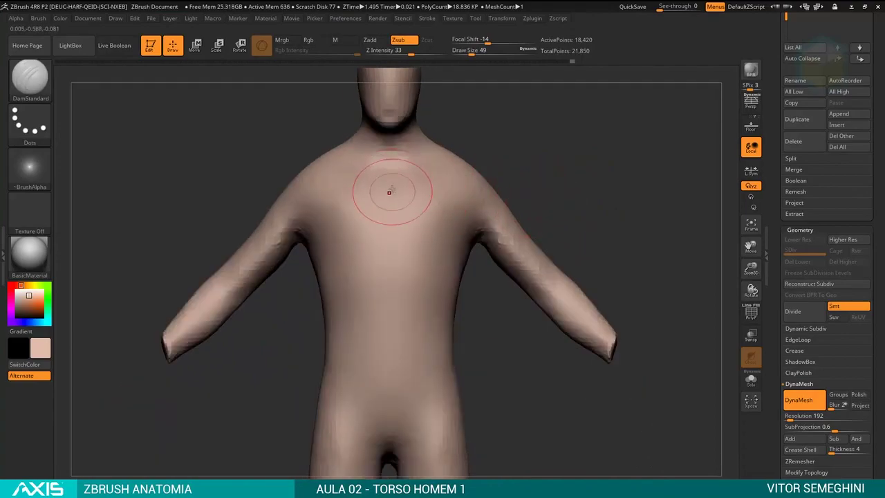
{"action": "mouse_move", "coordinate": [370, 162]}
{"action": "left_mouse_down"}
{"action": "mouse_move", "coordinate": [409, 162]}
{"action": "mouse_move", "coordinate": [390, 230]}
{"action": "left_mouse_up"}
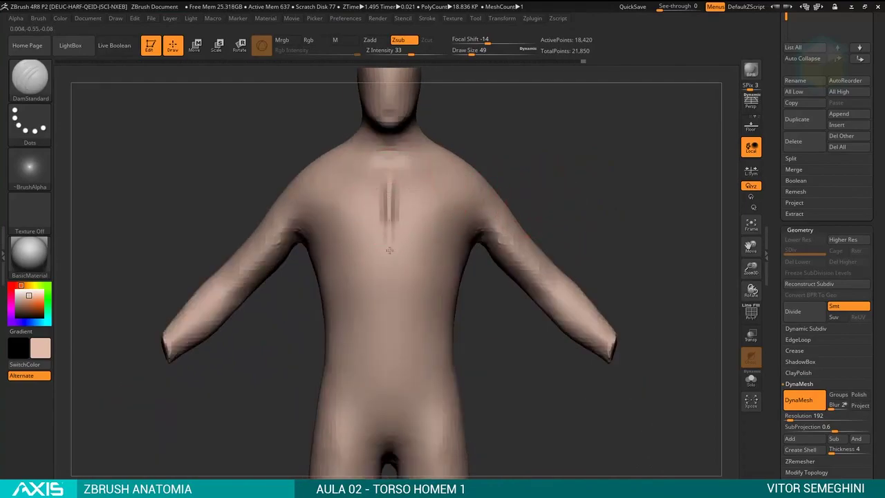
{"action": "left_click_drag", "start_coordinate": [387, 187], "coordinate": [386, 330]}
{"action": "left_click_drag", "start_coordinate": [395, 181], "coordinate": [385, 378]}
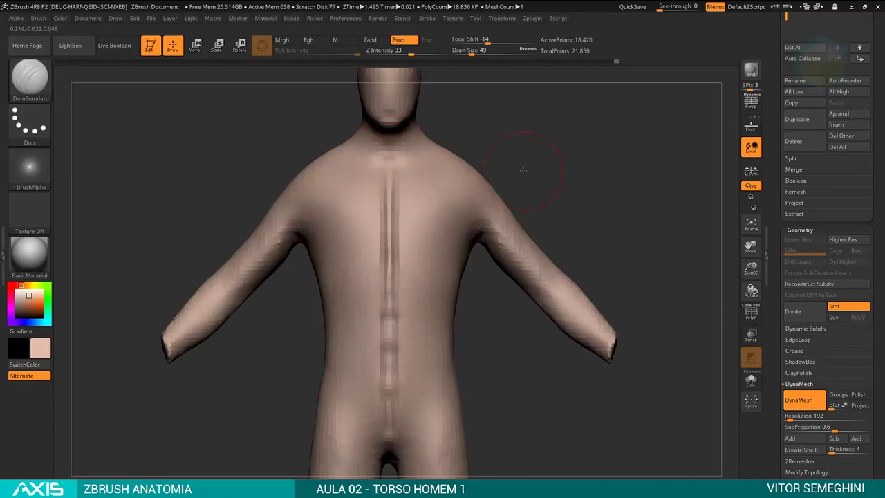
Carve straight horizontal grooves across the upper chest and beneath the chest.
{"action": "mouse_move", "coordinate": [449, 159]}
{"action": "left_mouse_down"}
{"action": "mouse_move", "coordinate": [525, 150]}
{"action": "mouse_move", "coordinate": [549, 166]}
{"action": "mouse_move", "coordinate": [529, 138]}
{"action": "mouse_move", "coordinate": [537, 173]}
{"action": "mouse_move", "coordinate": [525, 137]}
{"action": "left_mouse_up"}
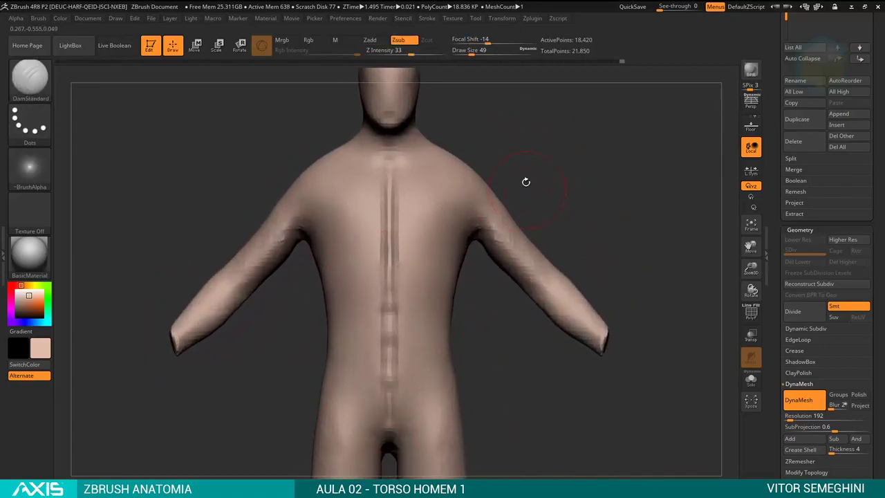
{"action": "mouse_move", "coordinate": [526, 182]}
{"action": "left_mouse_down"}
{"action": "mouse_move", "coordinate": [519, 170]}
{"action": "mouse_move", "coordinate": [559, 172]}
{"action": "left_mouse_up"}
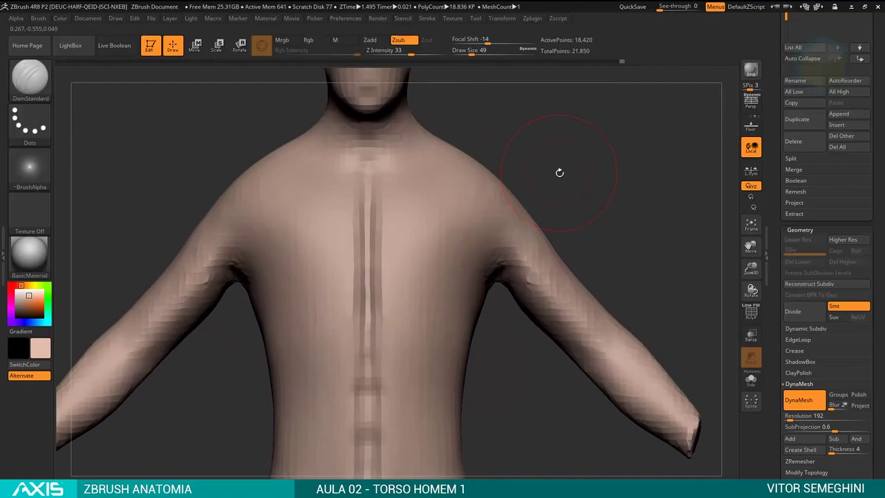
{"action": "mouse_move", "coordinate": [597, 206]}
{"action": "left_mouse_down", "text": "alt"}
{"action": "mouse_move", "coordinate": [589, 191]}
{"action": "mouse_move", "coordinate": [600, 201]}
{"action": "mouse_move", "coordinate": [478, 302]}
{"action": "left_mouse_up", "text": "alt"}
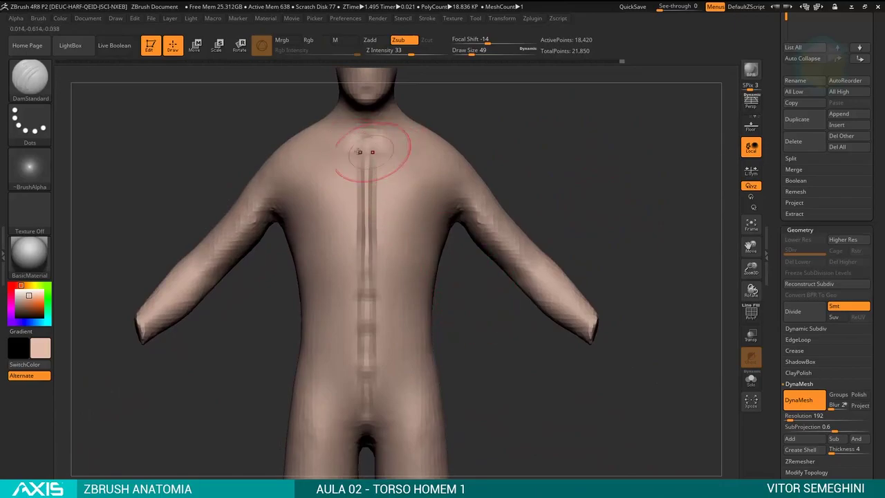
{"action": "mouse_move", "coordinate": [303, 150]}
{"action": "left_mouse_down"}
{"action": "mouse_move", "coordinate": [428, 150]}
{"action": "mouse_move", "coordinate": [436, 135]}
{"action": "left_mouse_up"}
{"action": "left_click_drag", "start_coordinate": [519, 131], "coordinate": [512, 164]}
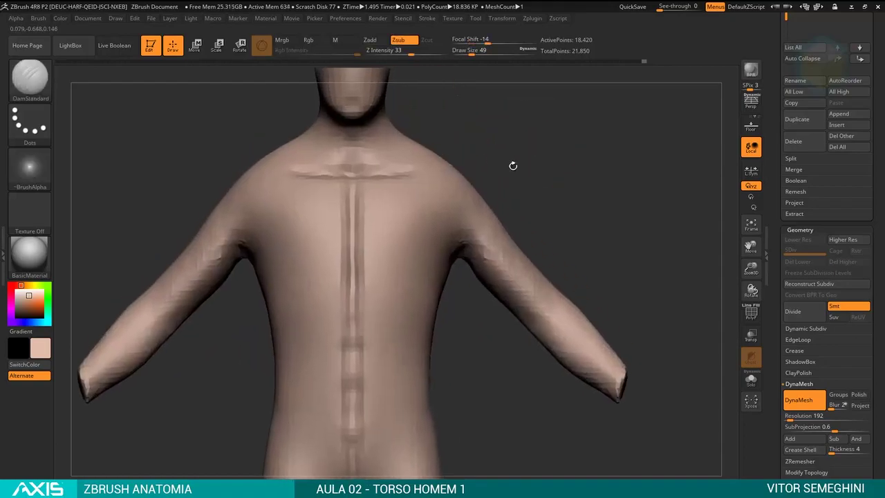
{"action": "left_click_drag", "start_coordinate": [278, 173], "coordinate": [426, 173]}
{"action": "left_click_drag", "start_coordinate": [350, 226], "coordinate": [370, 226]}
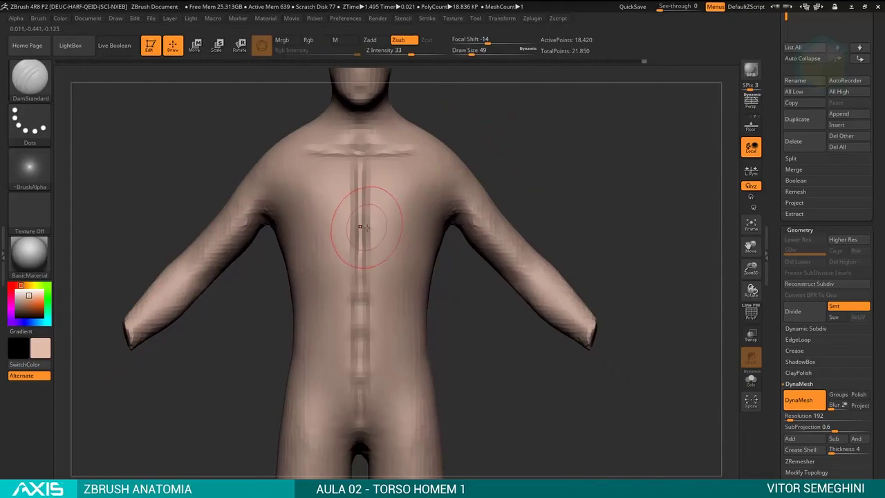
{"action": "left_click_drag", "start_coordinate": [370, 226], "coordinate": [388, 229]}
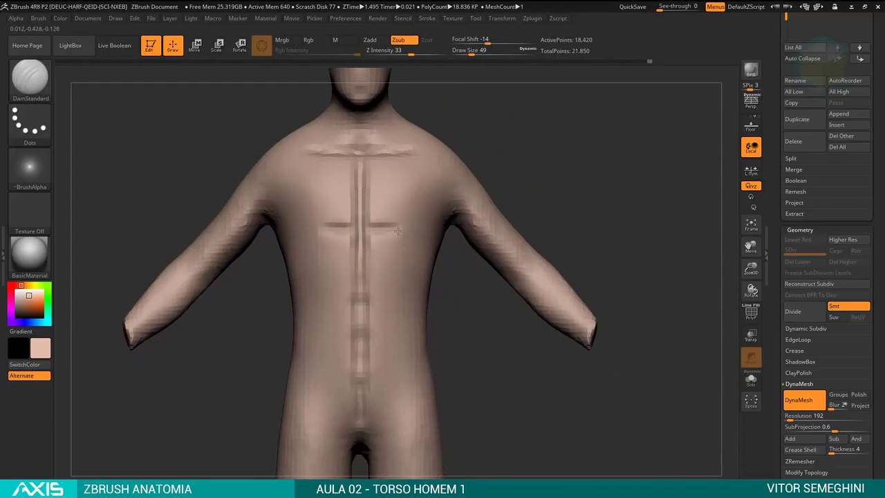
Check the reference, frame the torso in front view, and set DynaMesh resolution to 232.
{"action": "key", "text": "alt+Tab"}
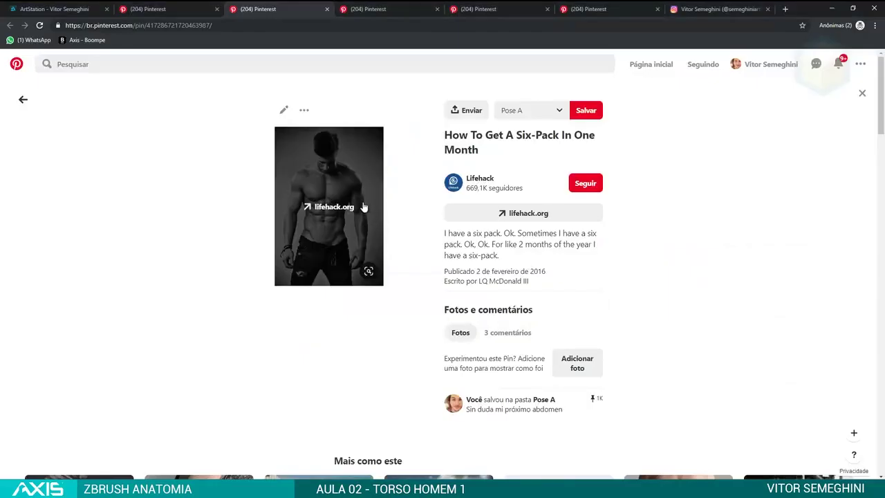
{"action": "key", "text": "alt+Tab"}
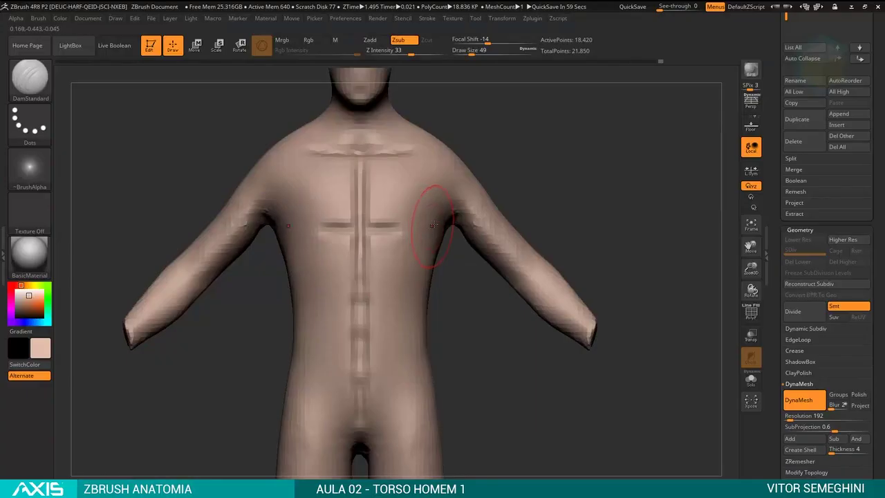
{"action": "mouse_move", "coordinate": [480, 277]}
{"action": "left_mouse_down", "text": "alt"}
{"action": "mouse_move", "coordinate": [480, 303]}
{"action": "mouse_move", "coordinate": [471, 282]}
{"action": "left_mouse_up", "text": "alt"}
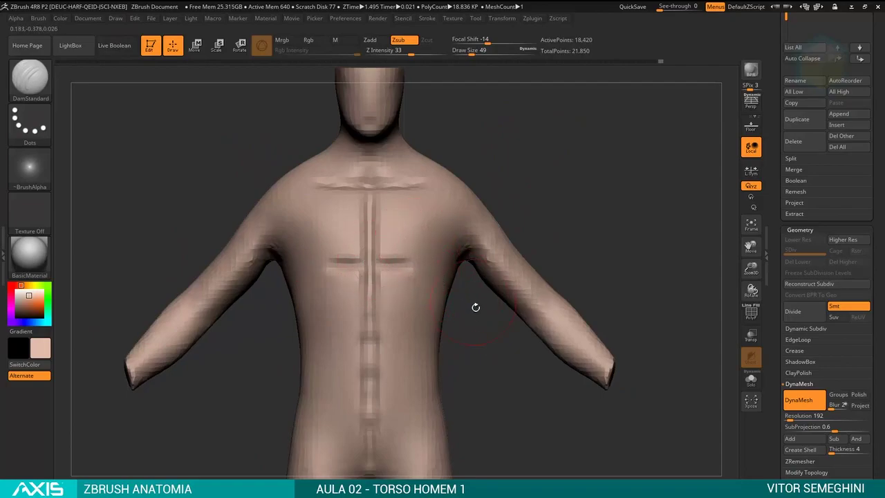
{"action": "mouse_move", "coordinate": [476, 307]}
{"action": "left_mouse_down", "text": "alt"}
{"action": "mouse_move", "coordinate": [464, 297]}
{"action": "mouse_move", "coordinate": [449, 320]}
{"action": "mouse_move", "coordinate": [415, 316]}
{"action": "mouse_move", "coordinate": [419, 283]}
{"action": "left_mouse_up", "text": "alt"}
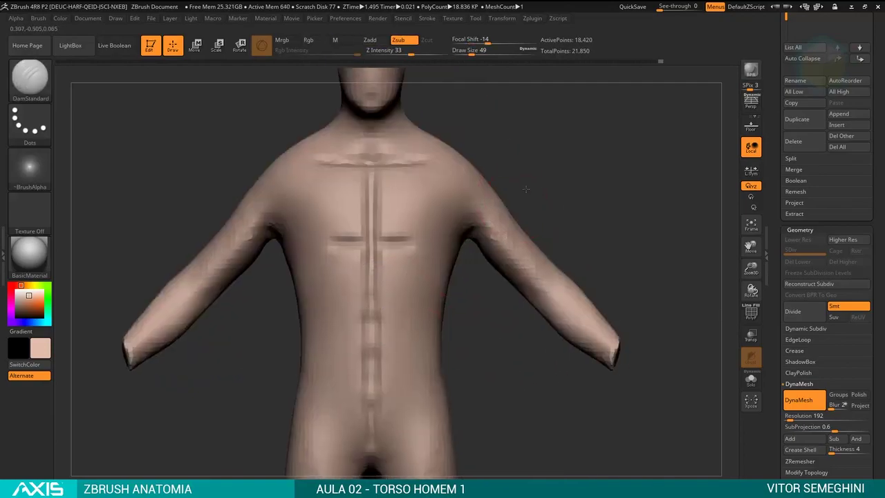
{"action": "left_click_drag", "start_coordinate": [526, 188], "coordinate": [599, 261], "text": "alt"}
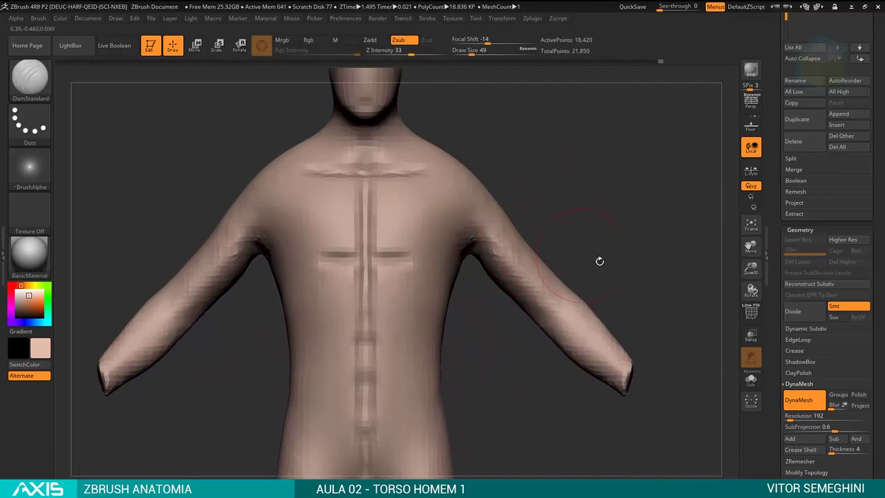
{"action": "left_click", "coordinate": [789, 415]}
{"action": "type", "text": "32"}
{"action": "key", "text": "Return"}
Remesh at resolution 232 and carve grooves across the lower abdomen and upper chest.
{"action": "left_click", "coordinate": [585, 217], "text": "ctrl"}
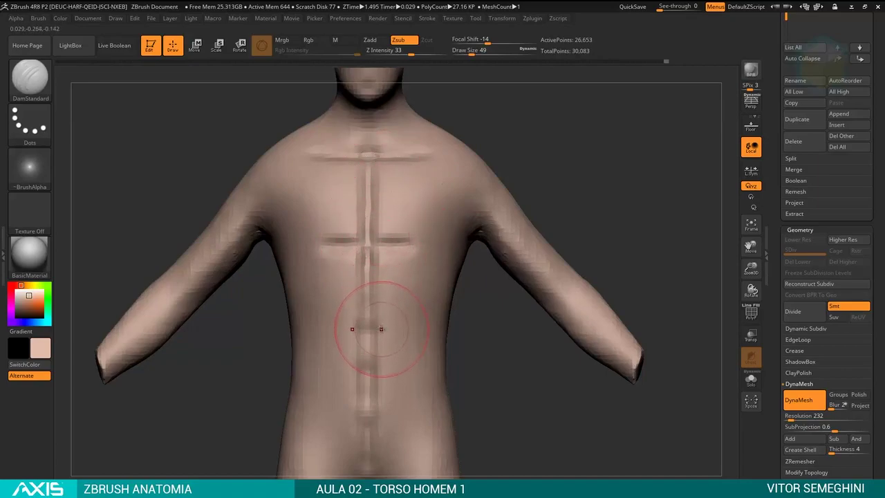
{"action": "left_click_drag", "start_coordinate": [343, 332], "coordinate": [394, 334]}
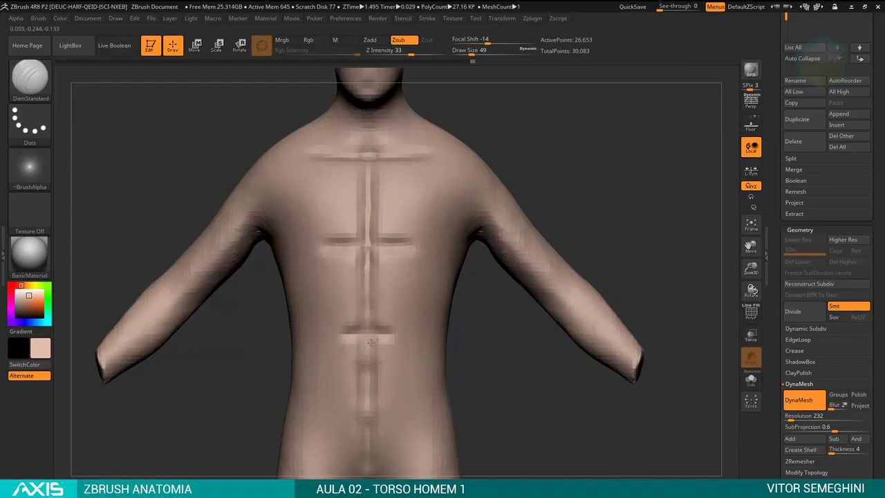
{"action": "mouse_move", "coordinate": [366, 339]}
{"action": "right_mouse_down", "text": "ctrl"}
{"action": "mouse_move", "coordinate": [445, 352]}
{"action": "mouse_move", "coordinate": [406, 353]}
{"action": "mouse_move", "coordinate": [387, 332]}
{"action": "mouse_move", "coordinate": [374, 224]}
{"action": "right_mouse_up", "text": "ctrl"}
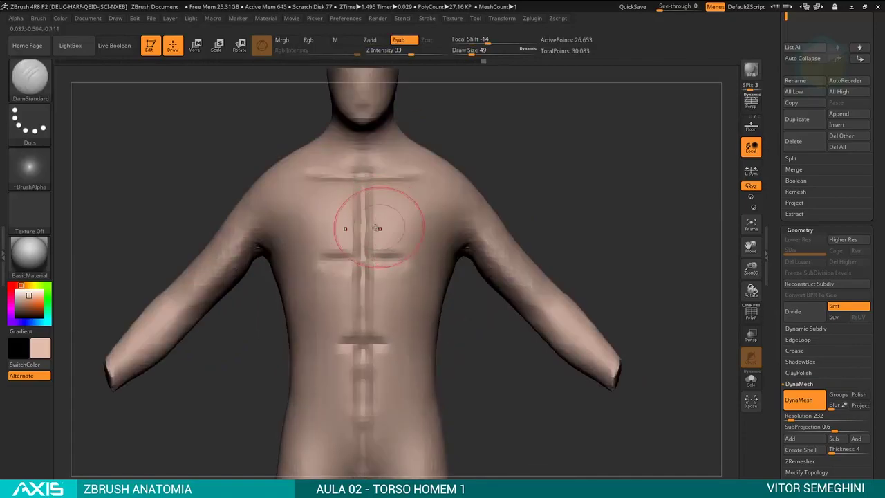
{"action": "left_click_drag", "start_coordinate": [391, 229], "coordinate": [379, 225]}
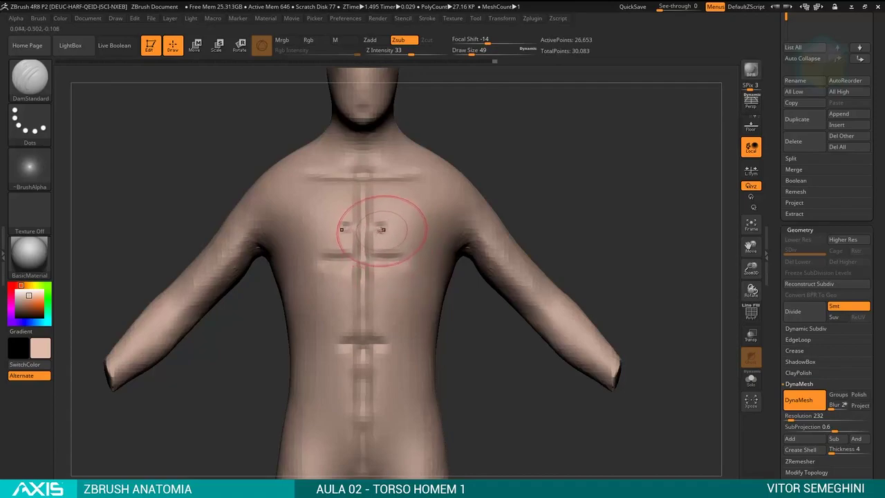
{"action": "left_click_drag", "start_coordinate": [369, 229], "coordinate": [471, 226]}
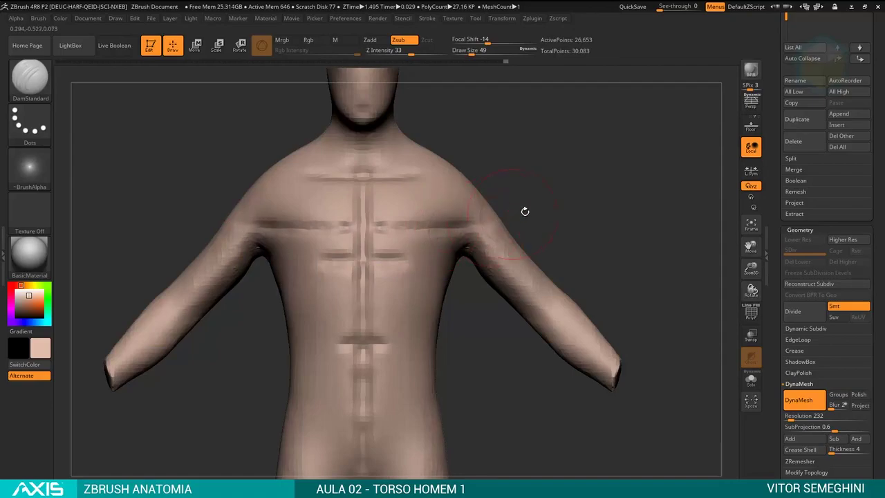
Carve straight grooves across the pecs and diagonal creases along the rib cage.
{"action": "left_click_drag", "start_coordinate": [525, 211], "coordinate": [532, 209]}
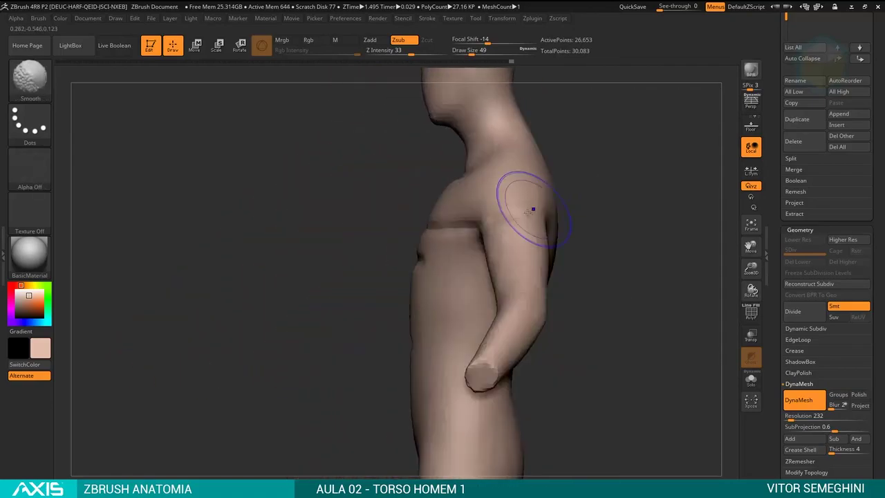
{"action": "mouse_move", "coordinate": [588, 213]}
{"action": "left_mouse_down"}
{"action": "mouse_move", "coordinate": [549, 212]}
{"action": "mouse_move", "coordinate": [533, 197]}
{"action": "mouse_move", "coordinate": [563, 188]}
{"action": "mouse_move", "coordinate": [344, 188]}
{"action": "mouse_move", "coordinate": [425, 181]}
{"action": "left_mouse_up"}
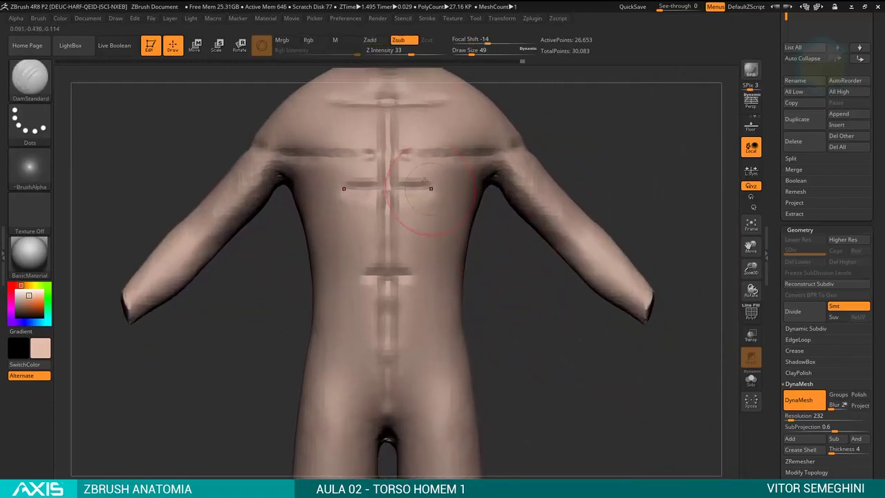
{"action": "left_click_drag", "start_coordinate": [356, 195], "coordinate": [418, 195]}
{"action": "left_click_drag", "start_coordinate": [352, 189], "coordinate": [422, 189]}
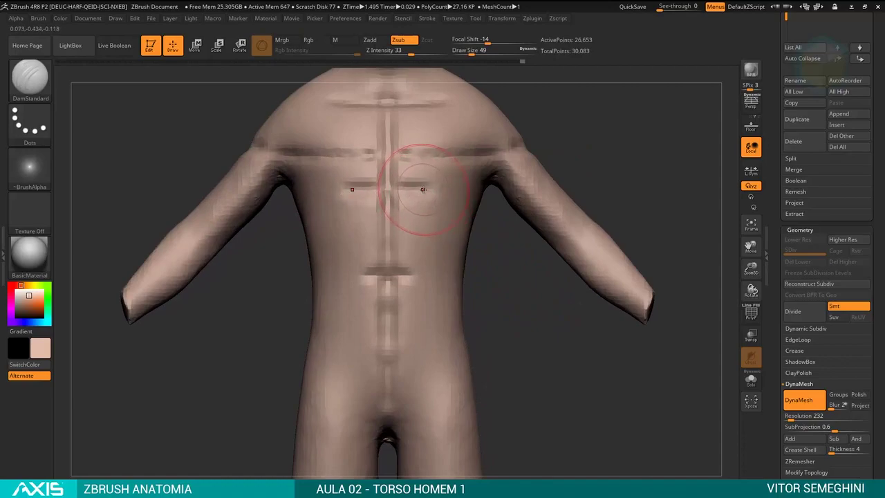
{"action": "left_click_drag", "start_coordinate": [363, 195], "coordinate": [411, 196]}
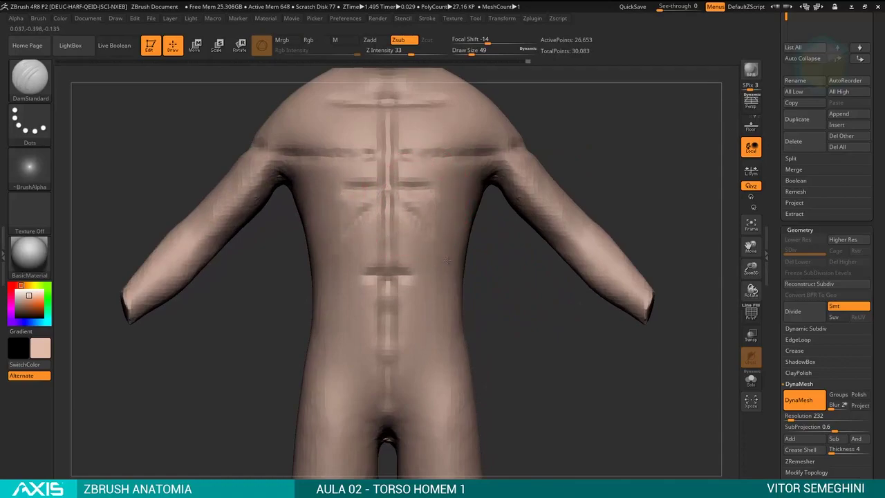
{"action": "left_click_drag", "start_coordinate": [415, 221], "coordinate": [474, 256]}
{"action": "mouse_move", "coordinate": [474, 256]}
{"action": "right_mouse_down"}
{"action": "mouse_move", "coordinate": [477, 271]}
{"action": "mouse_move", "coordinate": [474, 256]}
{"action": "right_mouse_up"}
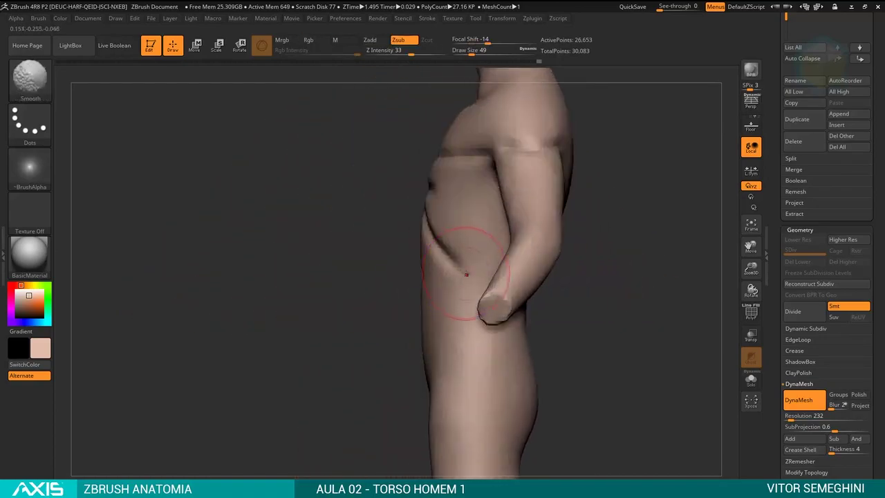
{"action": "right_click_drag", "start_coordinate": [573, 183], "coordinate": [617, 156], "text": "shift"}
Hide both arms with a SelectRect box to expose the torso sides.
{"action": "left_click_drag", "start_coordinate": [617, 156], "coordinate": [567, 243], "text": "ctrl+shift"}
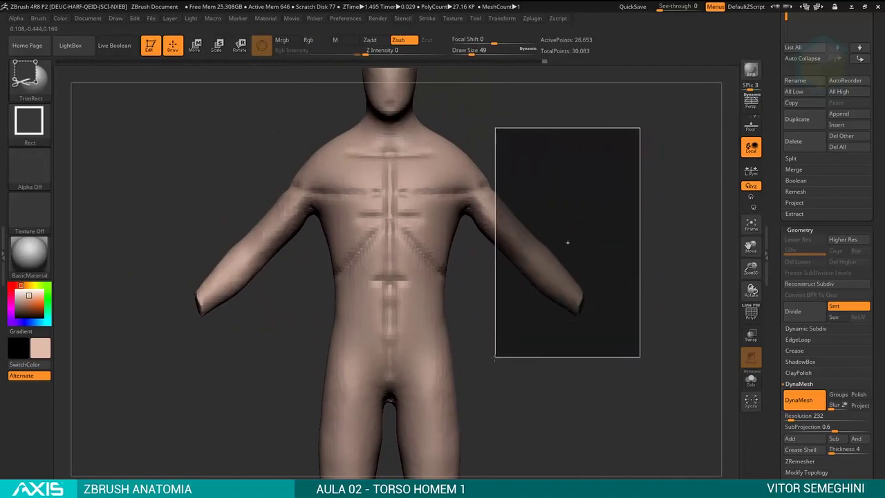
{"action": "left_click", "coordinate": [29, 76], "text": "ctrl+shift"}
{"action": "left_click", "coordinate": [663, 155]}
{"action": "left_click_drag", "start_coordinate": [664, 155], "coordinate": [571, 239], "text": "ctrl+alt+shift"}
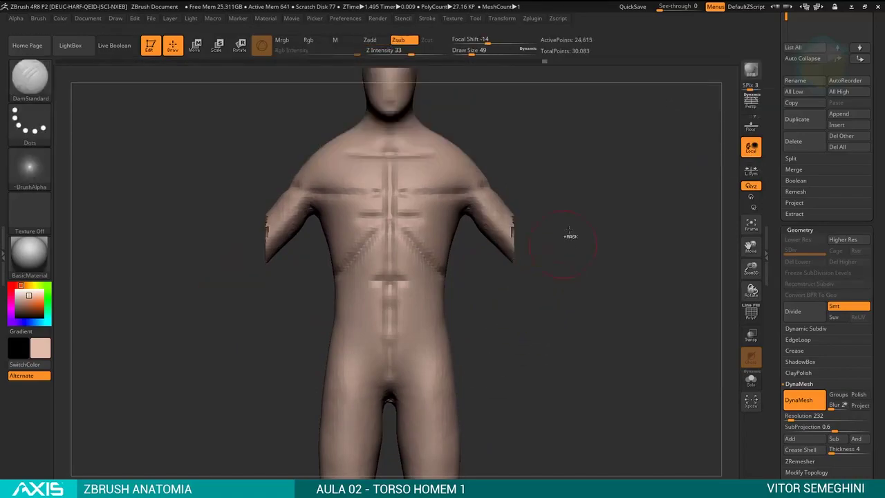
Carve a crease along the side of the torso and check it from side, back and front.
{"action": "left_click_drag", "start_coordinate": [524, 157], "coordinate": [528, 245]}
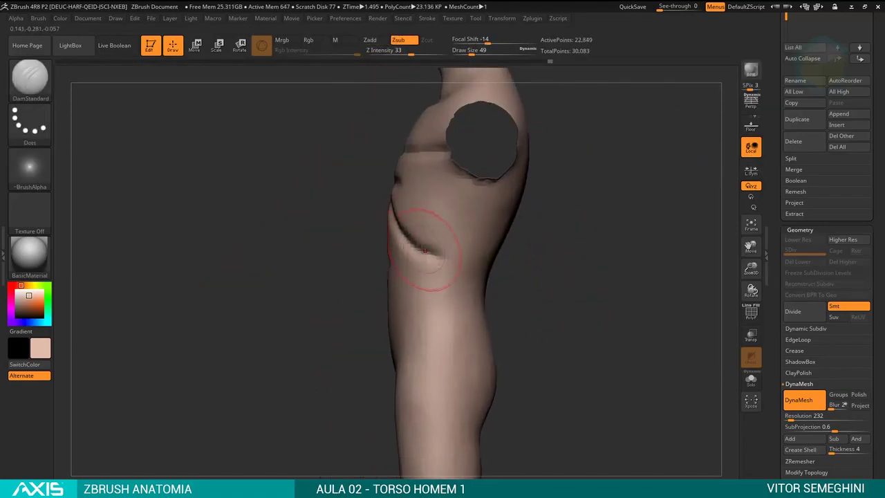
{"action": "mouse_move", "coordinate": [413, 250]}
{"action": "left_mouse_down"}
{"action": "mouse_move", "coordinate": [471, 268]}
{"action": "mouse_move", "coordinate": [505, 265]}
{"action": "mouse_move", "coordinate": [484, 257]}
{"action": "left_mouse_up"}
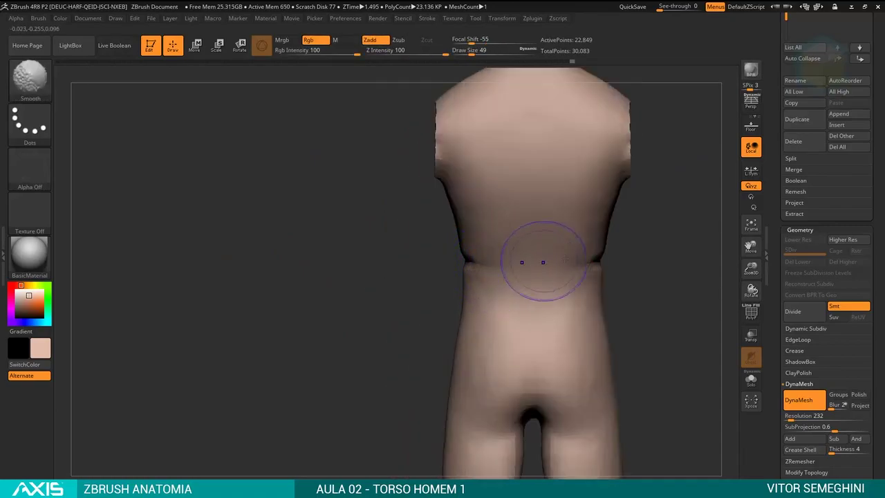
{"action": "mouse_move", "coordinate": [622, 246]}
{"action": "left_mouse_down"}
{"action": "mouse_move", "coordinate": [586, 258]}
{"action": "mouse_move", "coordinate": [520, 237]}
{"action": "left_mouse_up"}
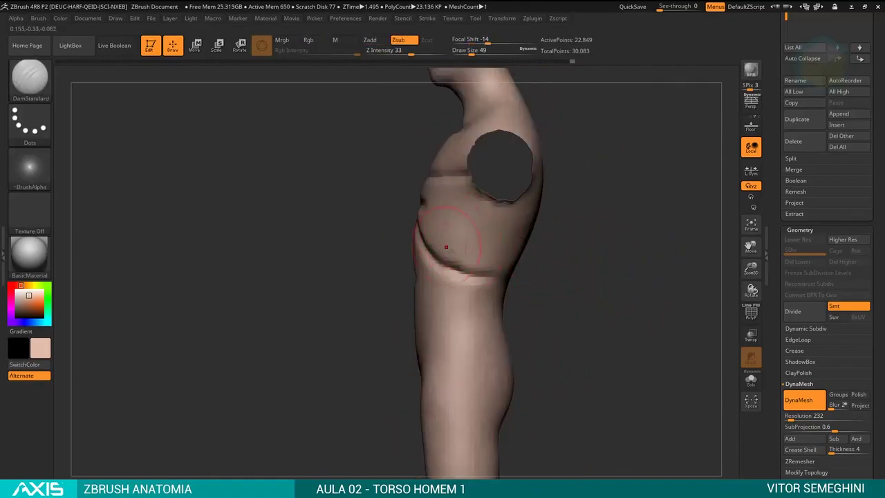
{"action": "left_click_drag", "start_coordinate": [543, 283], "coordinate": [587, 287]}
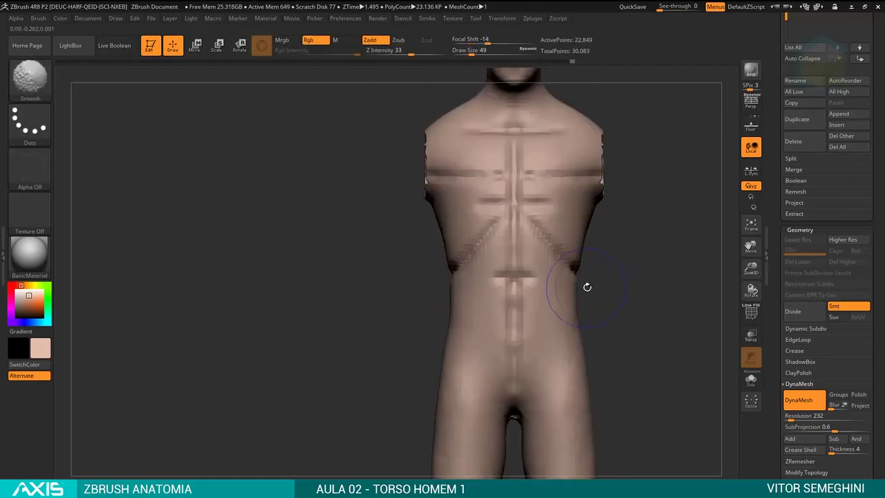
{"action": "left_click_drag", "start_coordinate": [635, 266], "coordinate": [445, 287]}
{"action": "key", "text": "alt+Tab"}
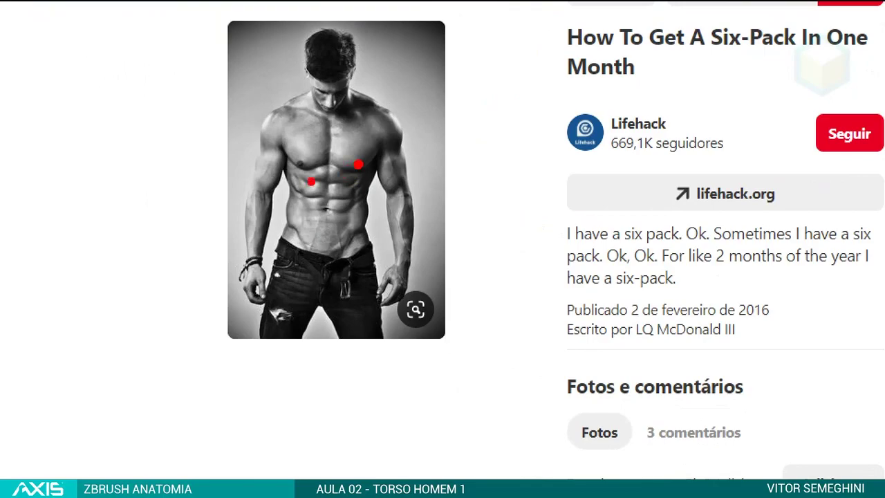
Draw red lines down the left and right edges of the abs and one horizontal division.
{"action": "left_click_drag", "start_coordinate": [300, 164], "coordinate": [296, 250]}
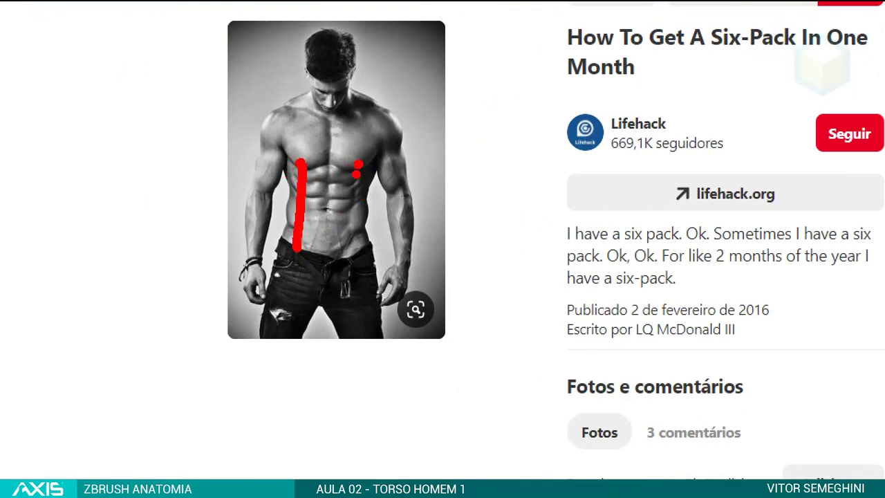
{"action": "left_click_drag", "start_coordinate": [356, 174], "coordinate": [351, 275]}
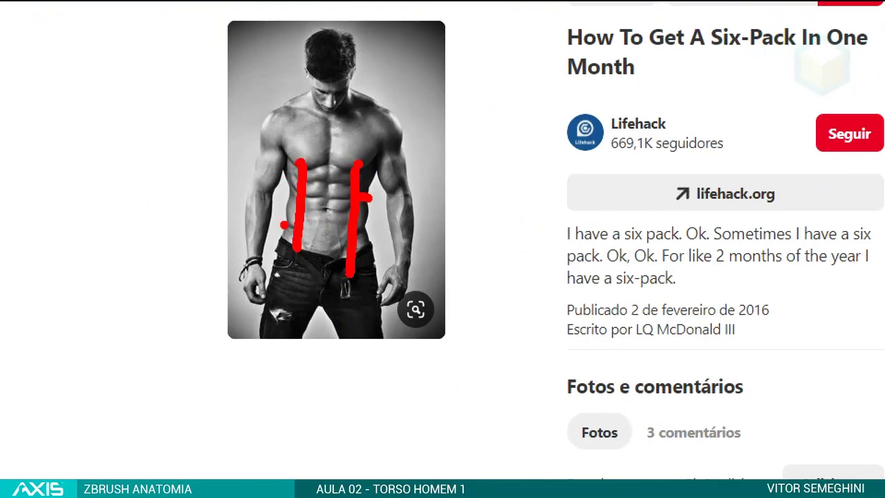
{"action": "left_click_drag", "start_coordinate": [297, 191], "coordinate": [284, 193]}
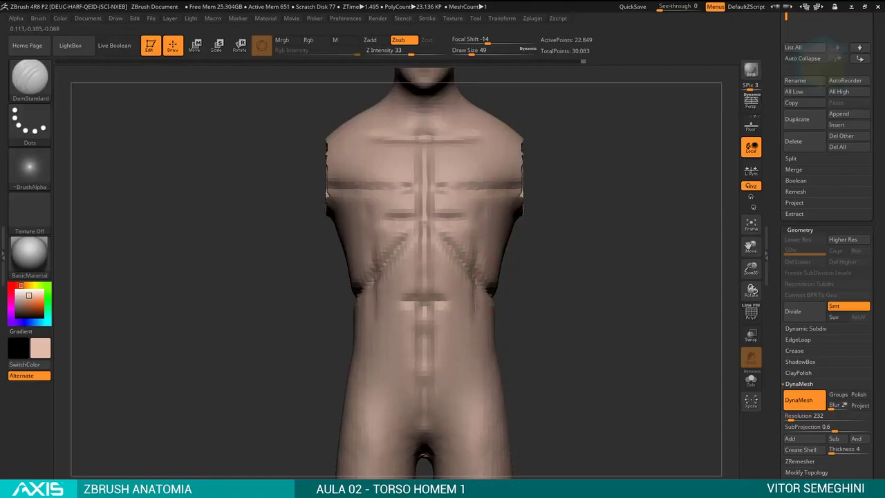
Pick the Move brush with B, M, V at draw size 112 and check the torso's side profile.
{"action": "left_click_drag", "start_coordinate": [510, 320], "coordinate": [516, 275]}
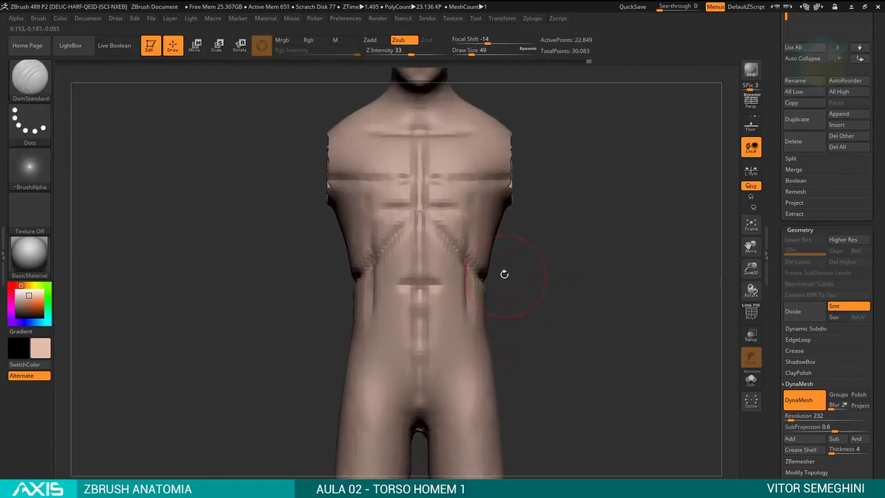
{"action": "key", "text": "b"}
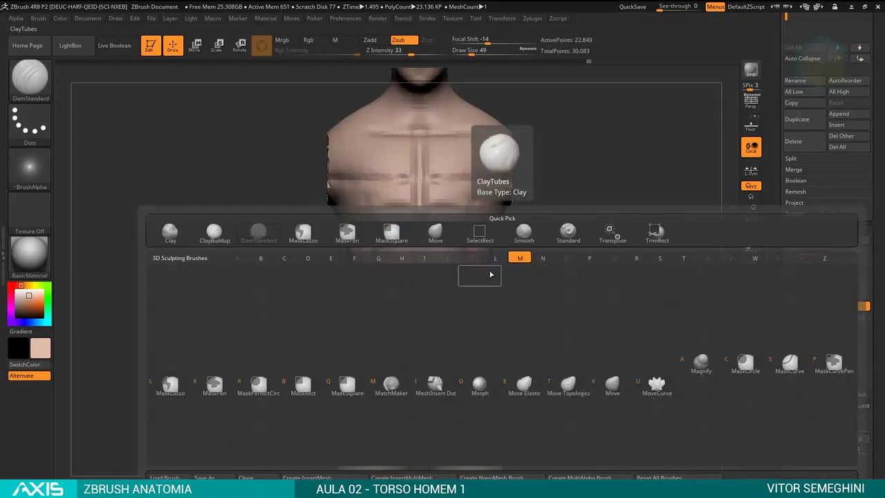
{"action": "key", "text": "m"}
{"action": "key", "text": "v"}
{"action": "key", "text": "space"}
{"action": "left_click_drag", "start_coordinate": [484, 265], "coordinate": [479, 265]}
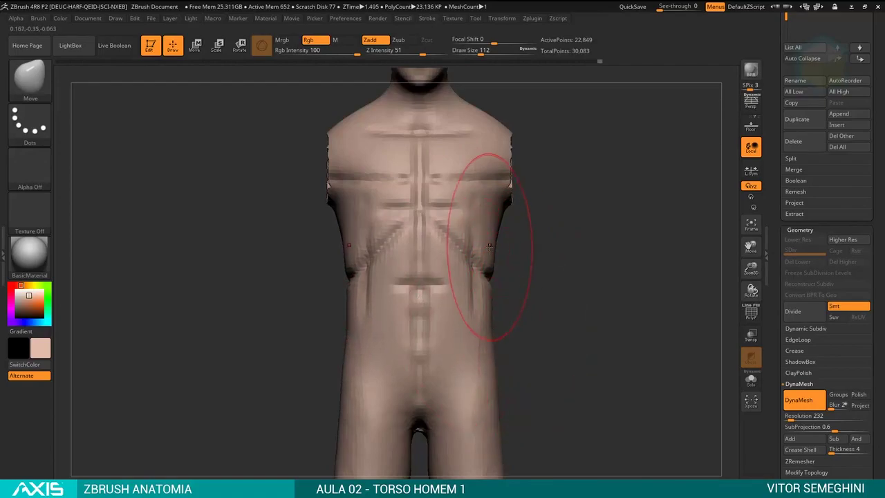
{"action": "key", "text": "ctrl"}
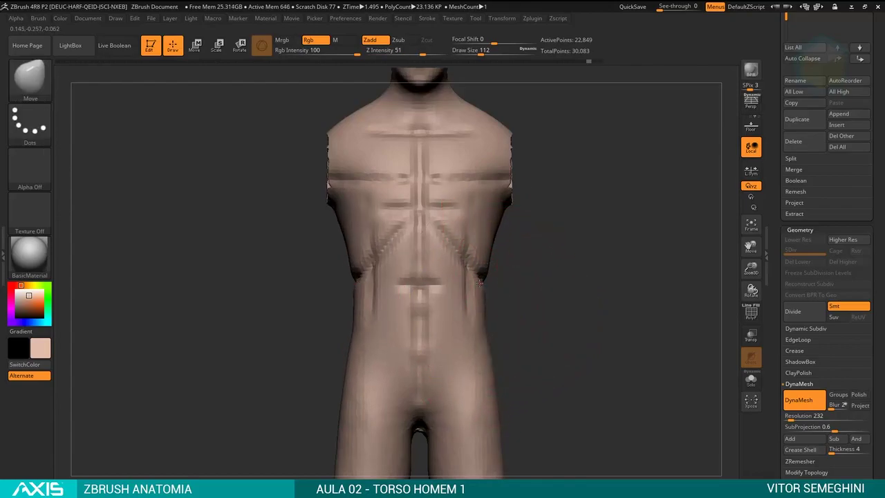
{"action": "mouse_move", "coordinate": [530, 287]}
{"action": "left_mouse_down"}
{"action": "mouse_move", "coordinate": [561, 304]}
{"action": "mouse_move", "coordinate": [527, 302]}
{"action": "mouse_move", "coordinate": [536, 272]}
{"action": "left_mouse_up"}
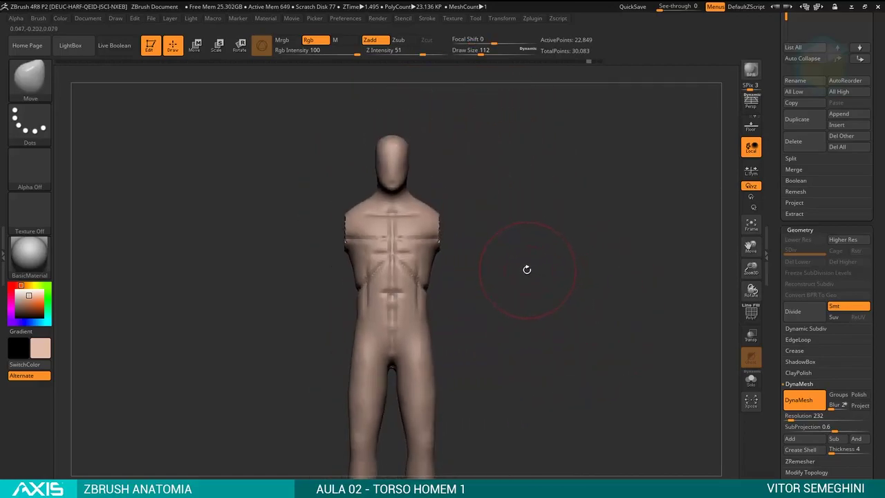
{"action": "mouse_move", "coordinate": [522, 263]}
{"action": "left_mouse_down"}
{"action": "mouse_move", "coordinate": [544, 289]}
{"action": "mouse_move", "coordinate": [498, 303]}
{"action": "mouse_move", "coordinate": [504, 282]}
{"action": "left_mouse_up"}
{"action": "key", "text": "space"}
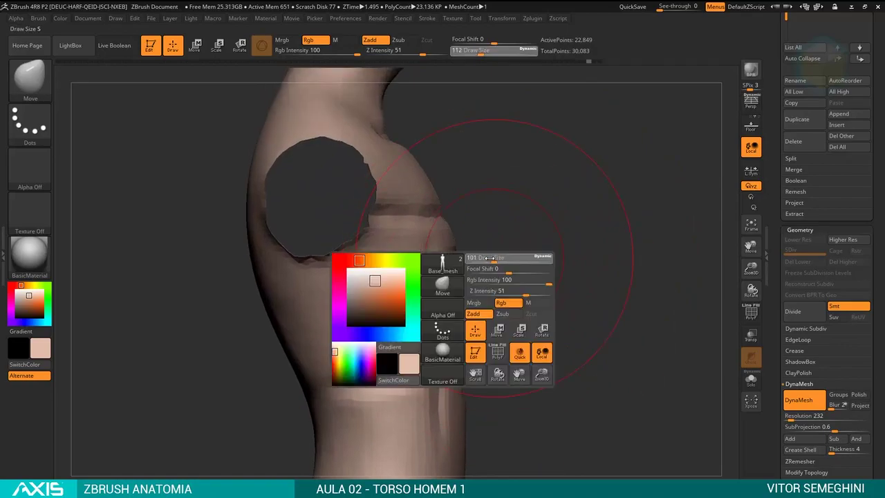
{"action": "left_click_drag", "start_coordinate": [474, 215], "coordinate": [558, 214]}
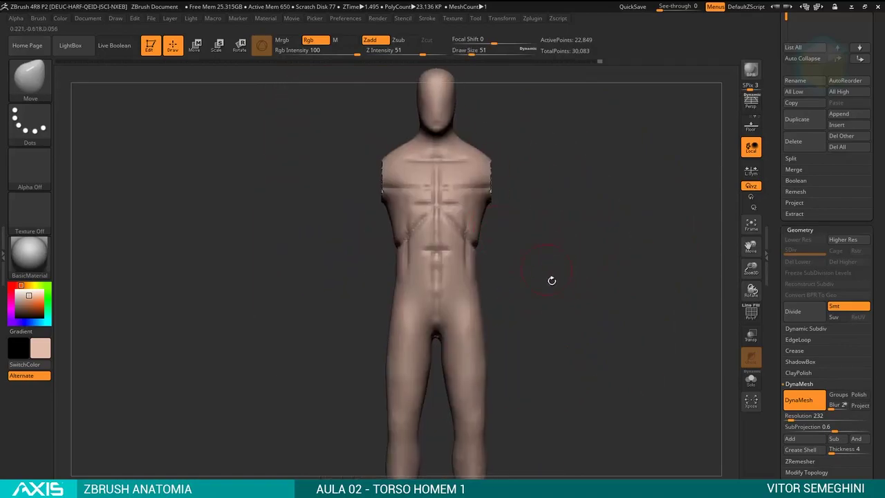
Unhide the arms and open the side-view torso reference pin.
{"action": "left_click", "coordinate": [618, 187], "text": "ctrl+shift"}
{"action": "key", "text": "alt+Tab"}
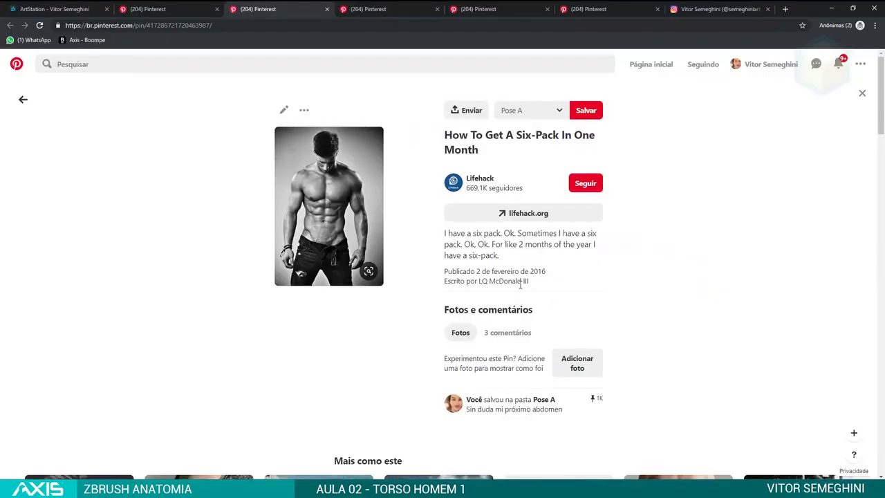
{"action": "left_click", "coordinate": [573, 7]}
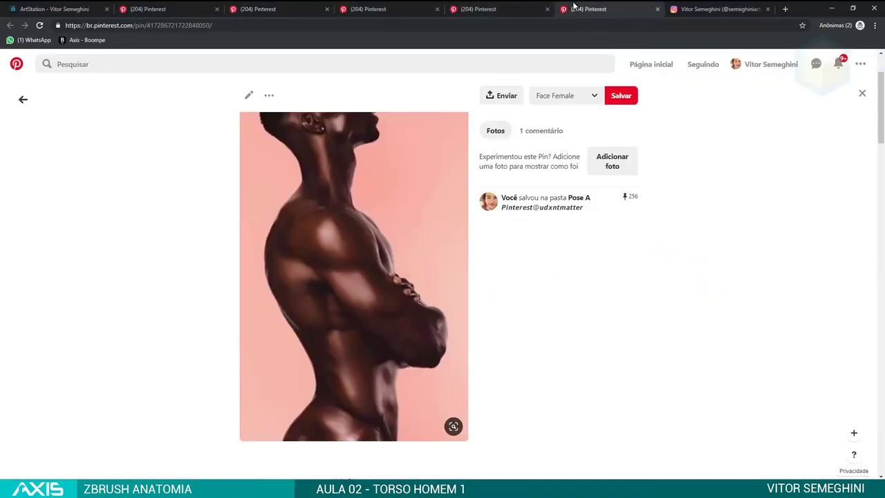
{"action": "mouse_move", "coordinate": [354, 277]}
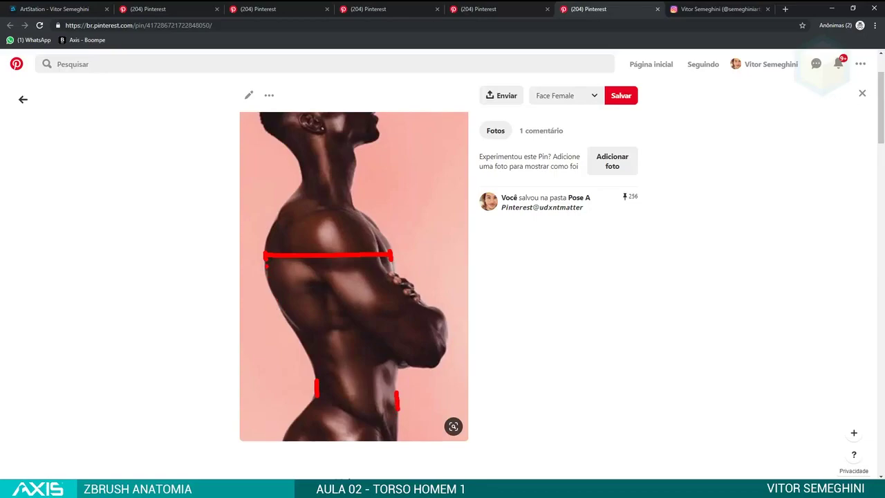
Outline the rib cage in red: back line, front edge extended down, and waist line.
{"action": "left_click_drag", "start_coordinate": [265, 257], "coordinate": [321, 372]}
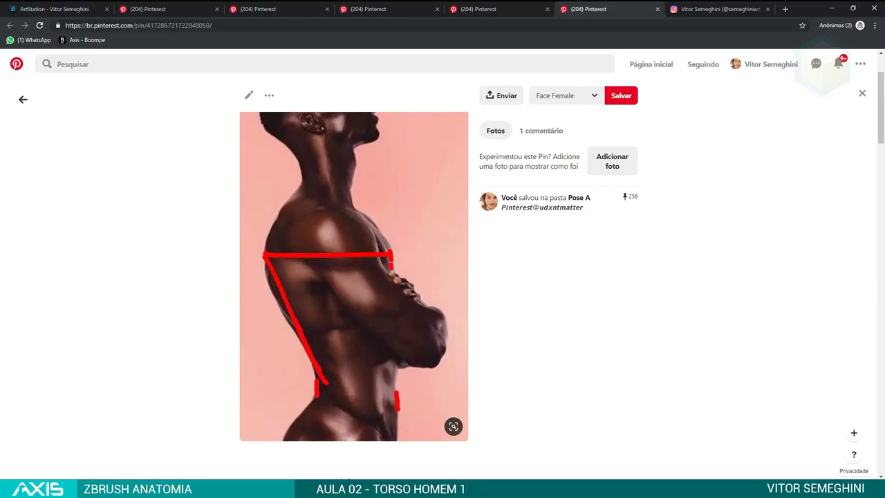
{"action": "left_click_drag", "start_coordinate": [390, 262], "coordinate": [411, 390]}
{"action": "left_click_drag", "start_coordinate": [399, 328], "coordinate": [399, 407]}
{"action": "left_click_drag", "start_coordinate": [324, 376], "coordinate": [398, 385]}
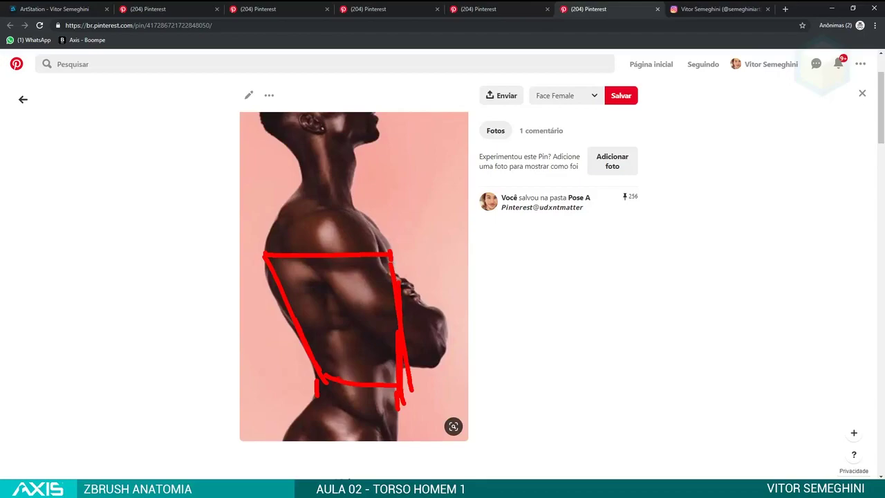
{"action": "key", "text": "alt+Tab"}
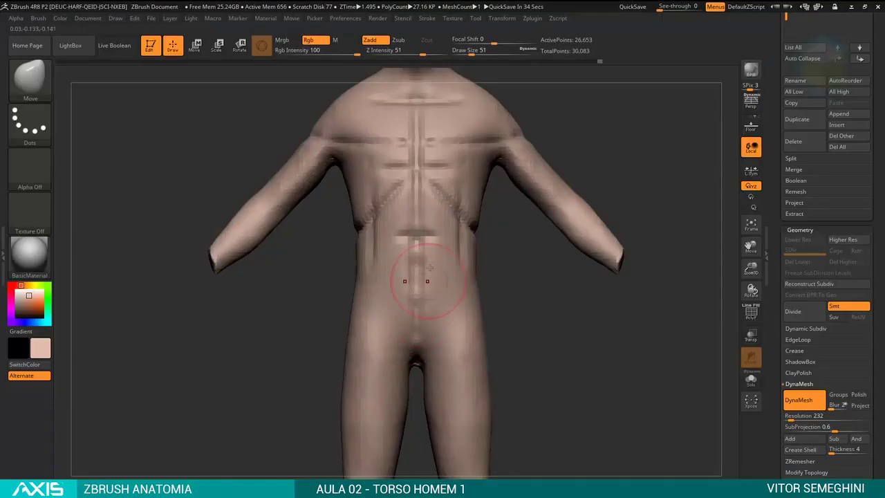
Hide the arms with a Ctrl+Shift SelectRect box, leaving only the torso, neck and head visible.
{"action": "mouse_move", "coordinate": [535, 295]}
{"action": "left_mouse_down"}
{"action": "mouse_move", "coordinate": [562, 297]}
{"action": "mouse_move", "coordinate": [573, 273]}
{"action": "left_mouse_up"}
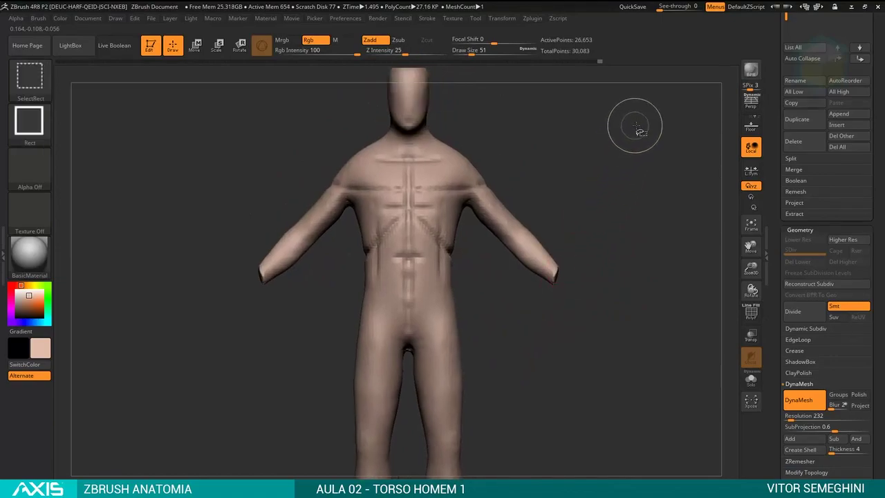
{"action": "mouse_move", "coordinate": [635, 128]}
{"action": "left_mouse_down", "text": "ctrl+shift"}
{"action": "mouse_move", "coordinate": [500, 321]}
{"action": "mouse_move", "coordinate": [475, 336]}
{"action": "left_mouse_up", "text": "ctrl+shift"}
{"action": "left_click_drag", "start_coordinate": [475, 336], "coordinate": [374, 231]}
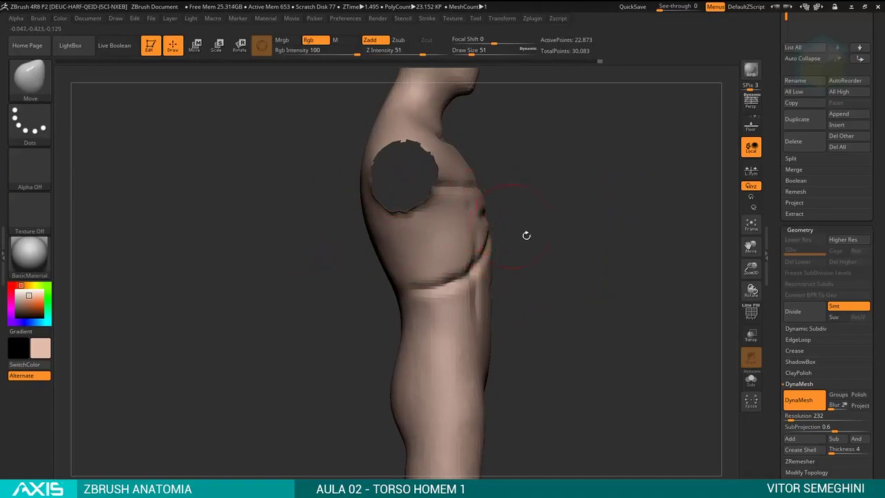
Turn the torso to a side profile, then trace the hip line in red on the side reference photo.
{"action": "mouse_move", "coordinate": [527, 235]}
{"action": "left_mouse_down"}
{"action": "mouse_move", "coordinate": [540, 229]}
{"action": "mouse_move", "coordinate": [498, 219]}
{"action": "left_mouse_up"}
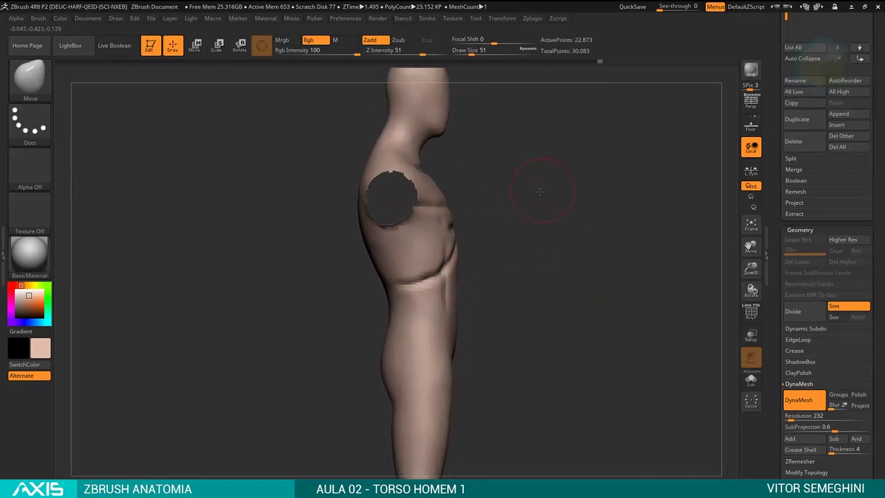
{"action": "left_click_drag", "start_coordinate": [540, 191], "coordinate": [544, 221]}
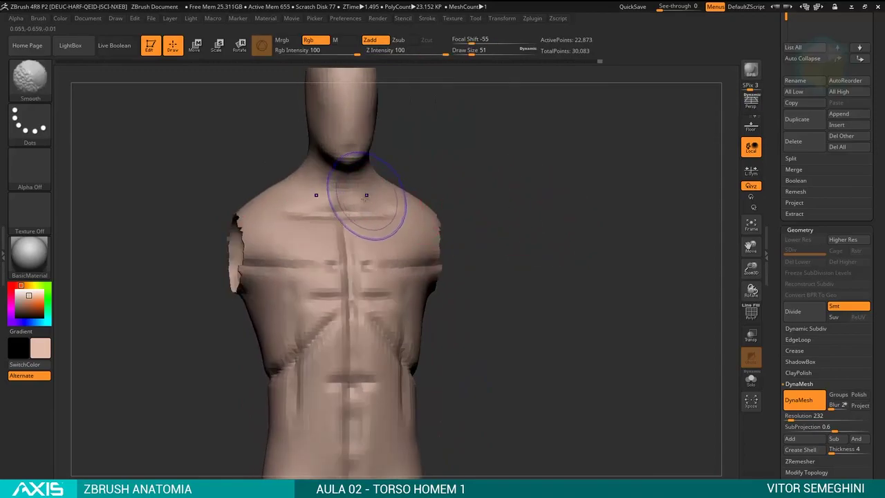
{"action": "mouse_move", "coordinate": [476, 200]}
{"action": "left_mouse_down"}
{"action": "mouse_move", "coordinate": [449, 249]}
{"action": "mouse_move", "coordinate": [530, 217]}
{"action": "mouse_move", "coordinate": [526, 190]}
{"action": "mouse_move", "coordinate": [484, 269]}
{"action": "left_mouse_up"}
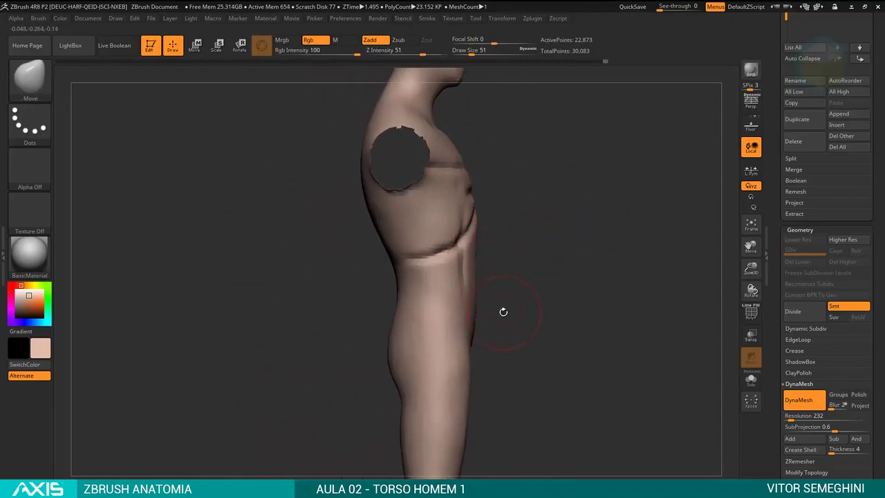
{"action": "key", "text": "alt+Tab"}
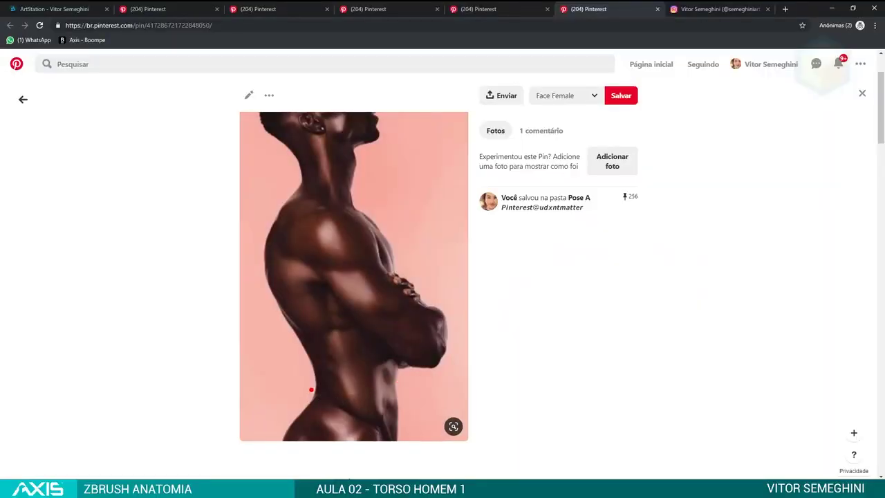
{"action": "mouse_move", "coordinate": [311, 390]}
{"action": "left_mouse_down"}
{"action": "mouse_move", "coordinate": [397, 436]}
{"action": "mouse_move", "coordinate": [388, 416]}
{"action": "left_mouse_up"}
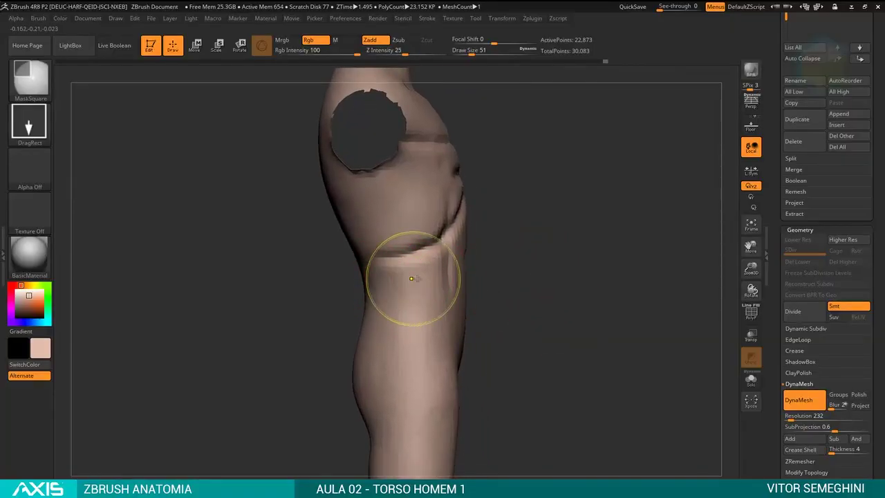
Select DamStandard (B, D, S) and carve a deep diagonal oblique crease along the torso's side.
{"action": "key", "text": "b"}
{"action": "key", "text": "d"}
{"action": "key", "text": "s"}
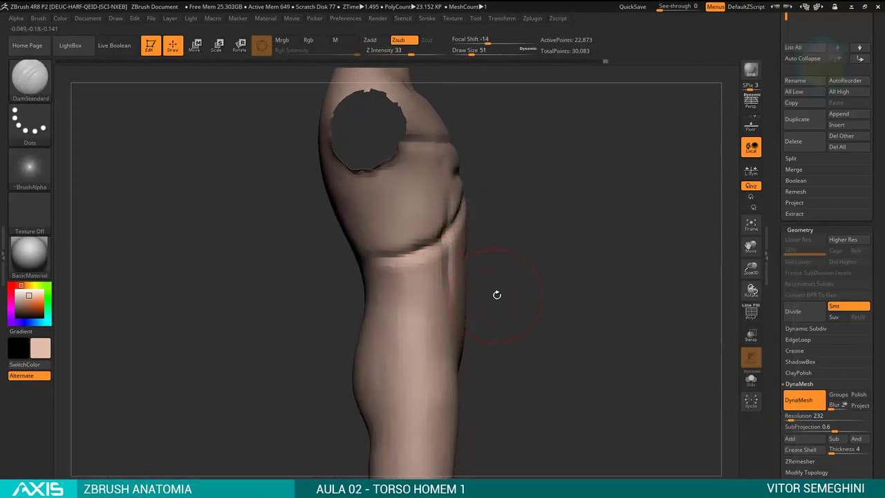
{"action": "left_click_drag", "start_coordinate": [367, 280], "coordinate": [408, 309]}
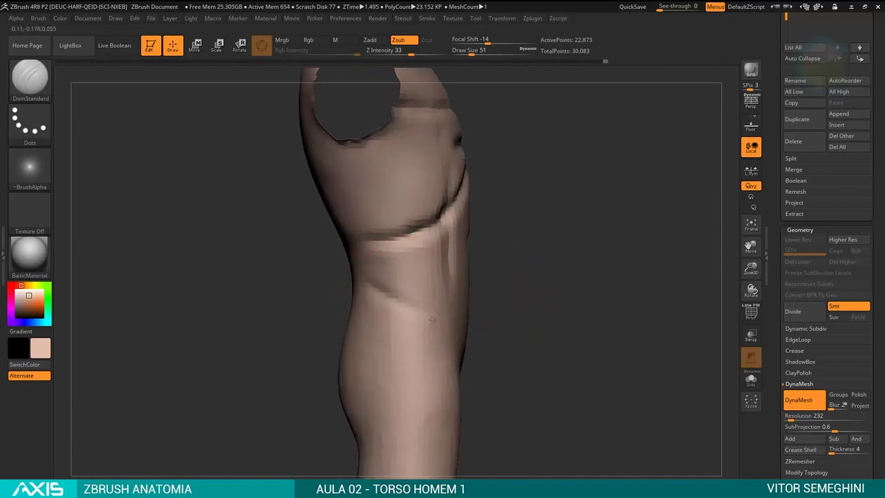
{"action": "key", "text": "alt+Tab"}
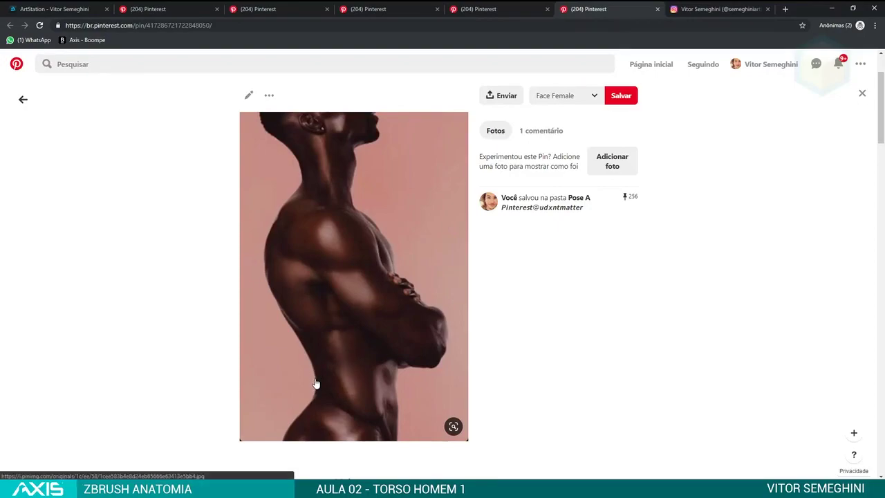
{"action": "key", "text": "alt+Tab"}
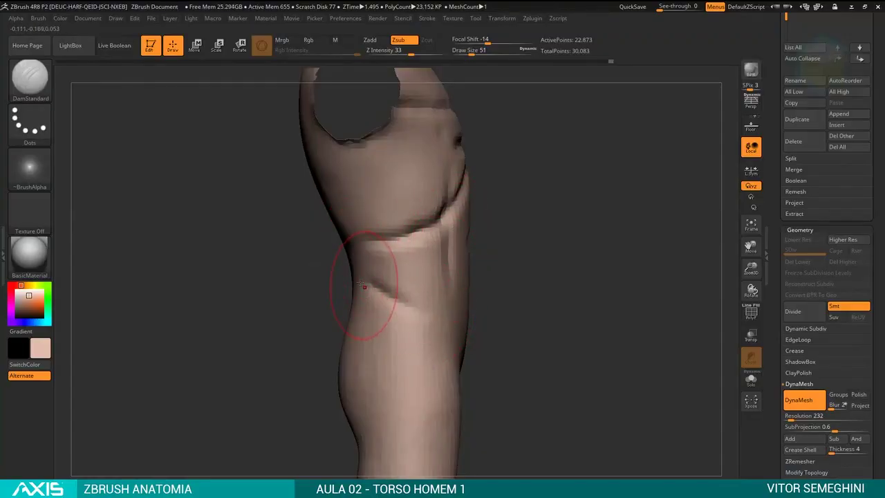
{"action": "left_click_drag", "start_coordinate": [367, 280], "coordinate": [410, 310]}
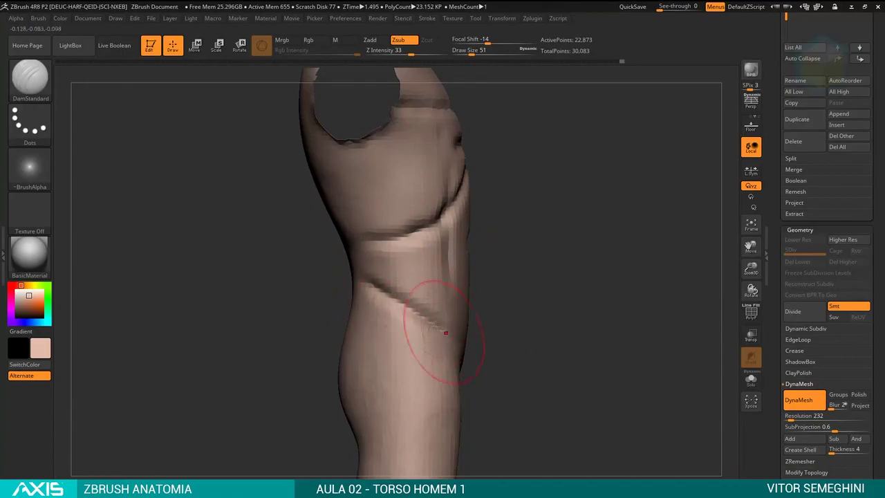
Carve V-shaped groin creases from the hips to the crotch, then unhide the arms.
{"action": "right_click_drag", "start_coordinate": [435, 325], "coordinate": [475, 296], "text": "shift"}
{"action": "mouse_move", "coordinate": [476, 302]}
{"action": "left_mouse_down"}
{"action": "mouse_move", "coordinate": [443, 356]}
{"action": "mouse_move", "coordinate": [456, 330]}
{"action": "left_mouse_up"}
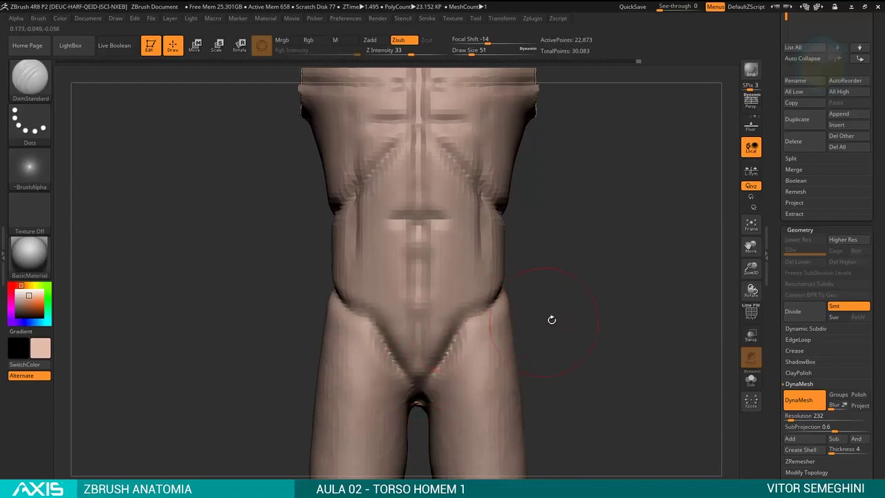
{"action": "mouse_move", "coordinate": [553, 320]}
{"action": "right_mouse_down", "text": "ctrl"}
{"action": "mouse_move", "coordinate": [545, 286]}
{"action": "mouse_move", "coordinate": [558, 317]}
{"action": "right_mouse_up", "text": "ctrl"}
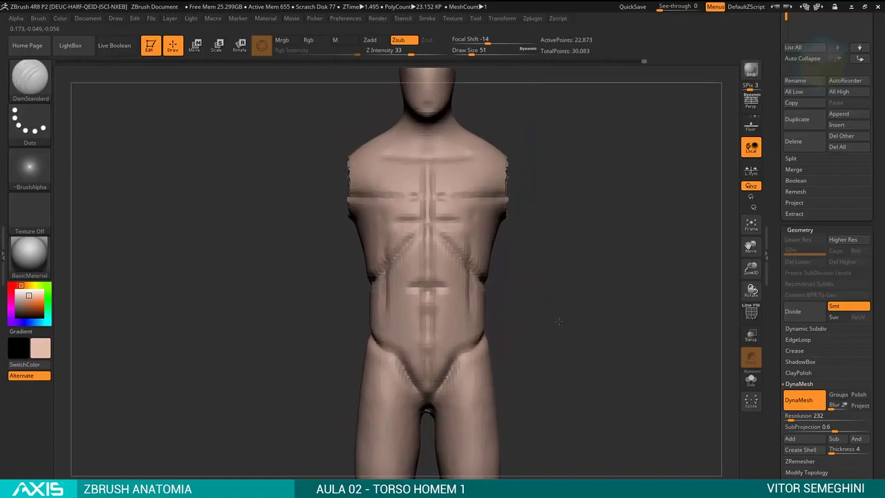
{"action": "left_click", "coordinate": [640, 207], "text": "ctrl+shift"}
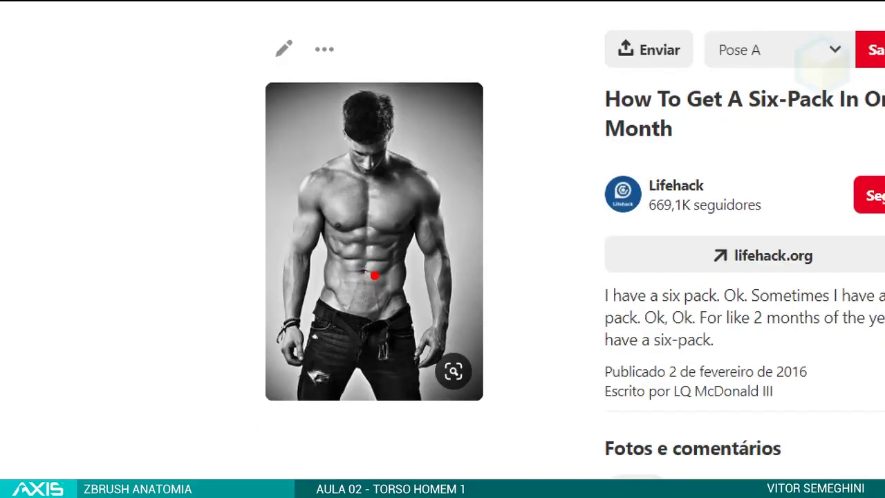
Draw red horizontal lines across the lower abs, the belt line and below the belt.
{"action": "left_click_drag", "start_coordinate": [374, 276], "coordinate": [424, 273]}
{"action": "left_click_drag", "start_coordinate": [366, 319], "coordinate": [427, 318]}
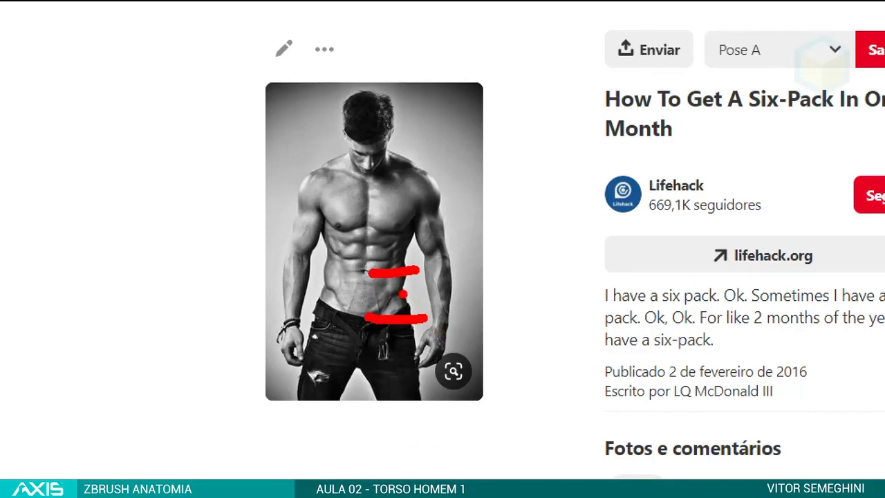
{"action": "left_click_drag", "start_coordinate": [364, 346], "coordinate": [443, 345]}
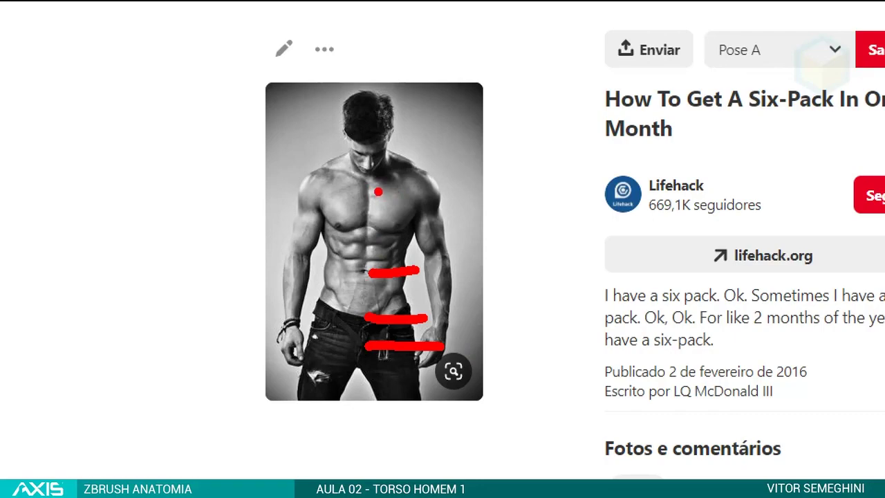
Add red arrows down the chest and abdomen, plus a curved stroke on the abs.
{"action": "left_click_drag", "start_coordinate": [380, 202], "coordinate": [380, 142]}
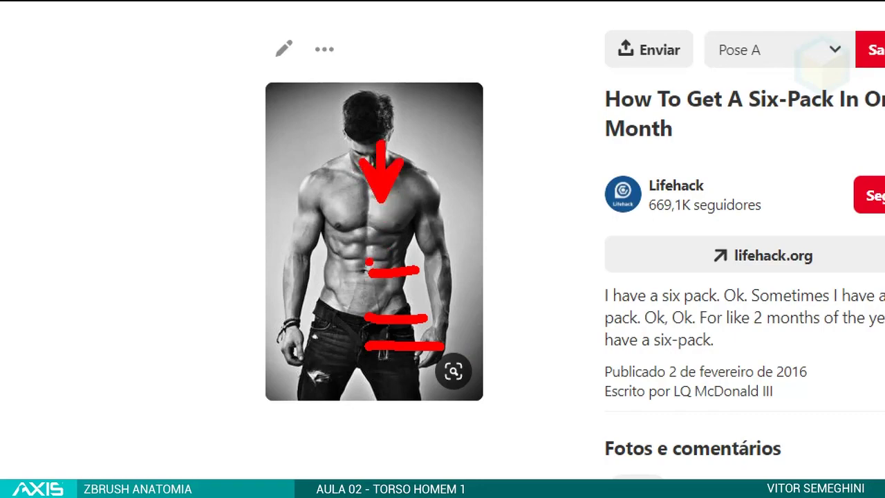
{"action": "left_click_drag", "start_coordinate": [370, 231], "coordinate": [370, 256]}
{"action": "left_click_drag", "start_coordinate": [393, 218], "coordinate": [393, 259]}
{"action": "left_click_drag", "start_coordinate": [383, 228], "coordinate": [412, 221]}
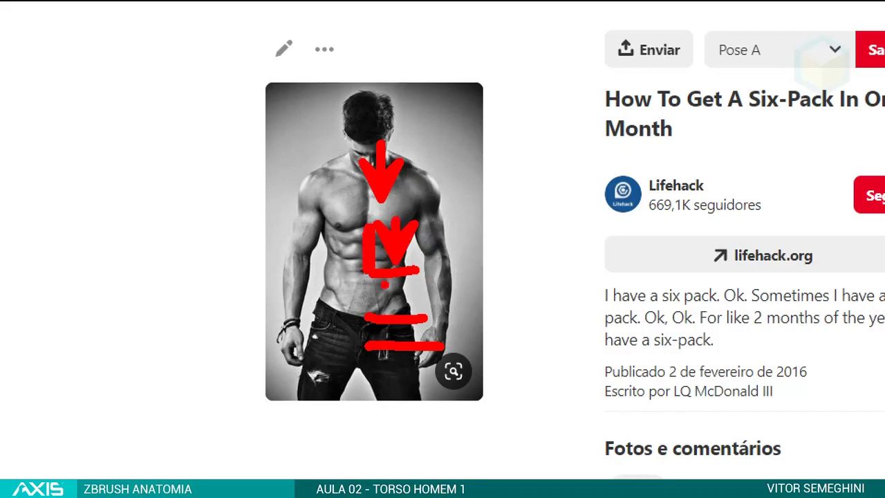
{"action": "left_click_drag", "start_coordinate": [367, 262], "coordinate": [377, 325]}
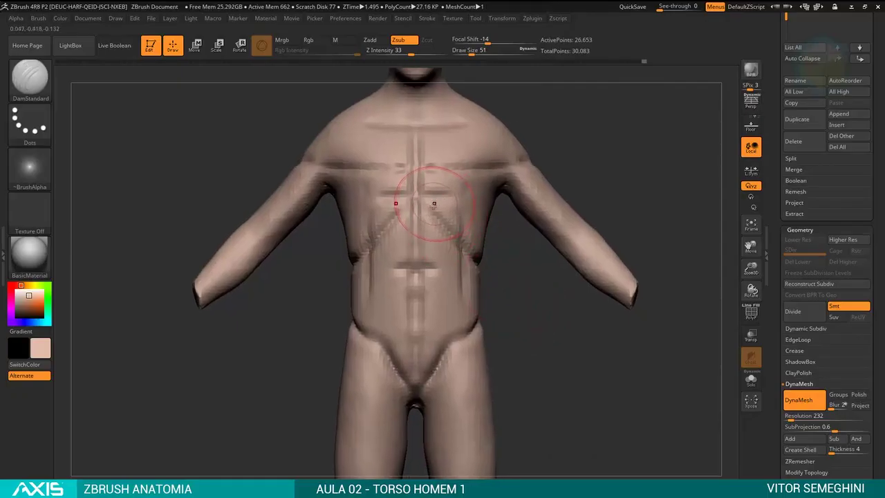
With the Move brush at size 90, pull the oblique areas longer and deeper, then zoom out.
{"action": "key", "text": "b"}
{"action": "key", "text": "m"}
{"action": "key", "text": "v"}
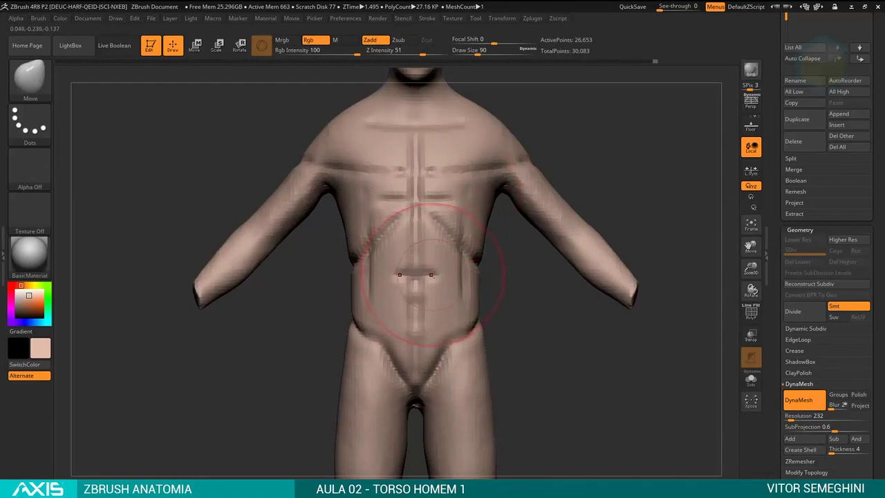
{"action": "left_click_drag", "start_coordinate": [422, 211], "coordinate": [477, 261]}
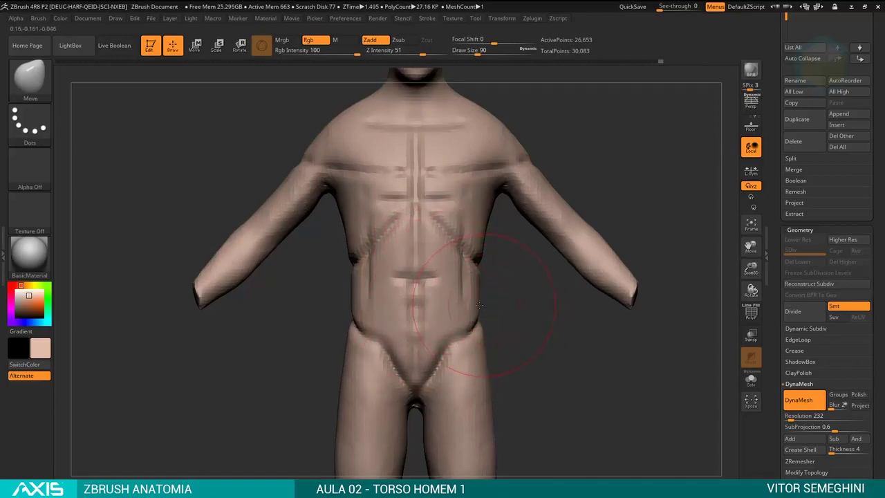
{"action": "mouse_move", "coordinate": [505, 297]}
{"action": "left_mouse_down", "text": "alt"}
{"action": "mouse_move", "coordinate": [536, 201]}
{"action": "mouse_move", "coordinate": [556, 170]}
{"action": "mouse_move", "coordinate": [549, 203]}
{"action": "mouse_move", "coordinate": [577, 208]}
{"action": "mouse_move", "coordinate": [532, 162]}
{"action": "mouse_move", "coordinate": [526, 178]}
{"action": "left_mouse_up", "text": "alt"}
Page through the reference tabs in the browser and open the Pose A board.
{"action": "key", "text": "alt+Tab"}
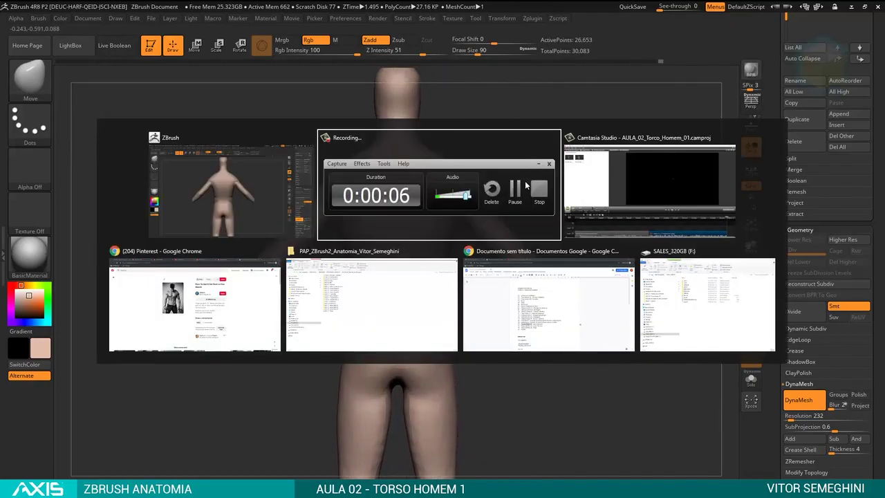
{"action": "key", "text": "alt+Tab"}
{"action": "key", "text": "alt+Tab"}
{"action": "left_click", "coordinate": [398, 6]}
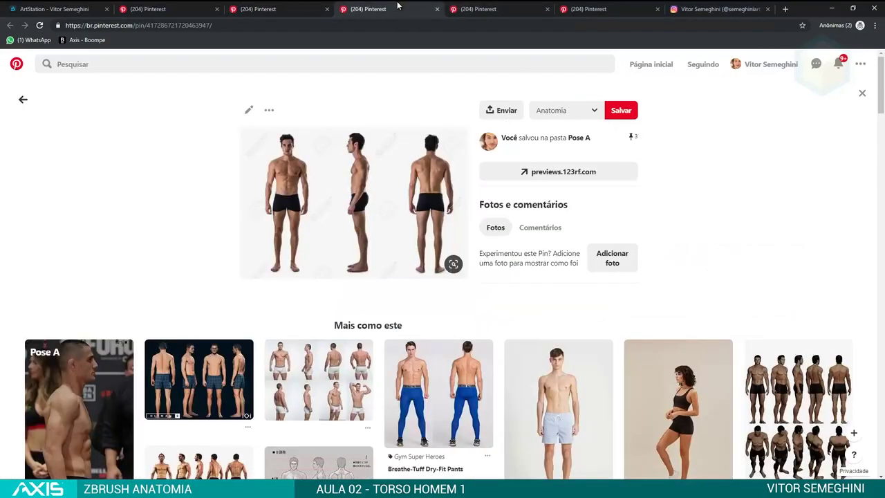
{"action": "left_click", "coordinate": [484, 11]}
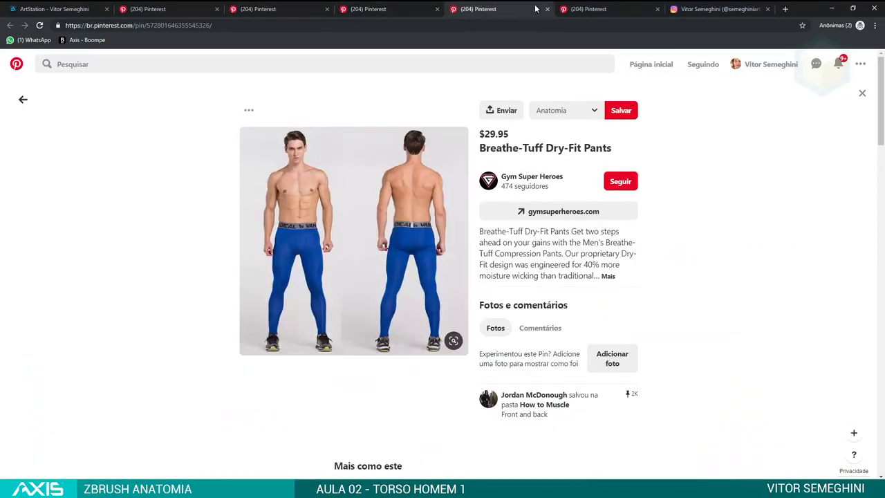
{"action": "left_click", "coordinate": [599, 7]}
{"action": "left_click", "coordinate": [515, 9]}
{"action": "left_click", "coordinate": [374, 9]}
{"action": "left_click", "coordinate": [262, 8]}
{"action": "left_click", "coordinate": [186, 8]}
{"action": "scroll", "coordinate": [429, 154], "scroll_direction": "up", "scroll_amount": 10}
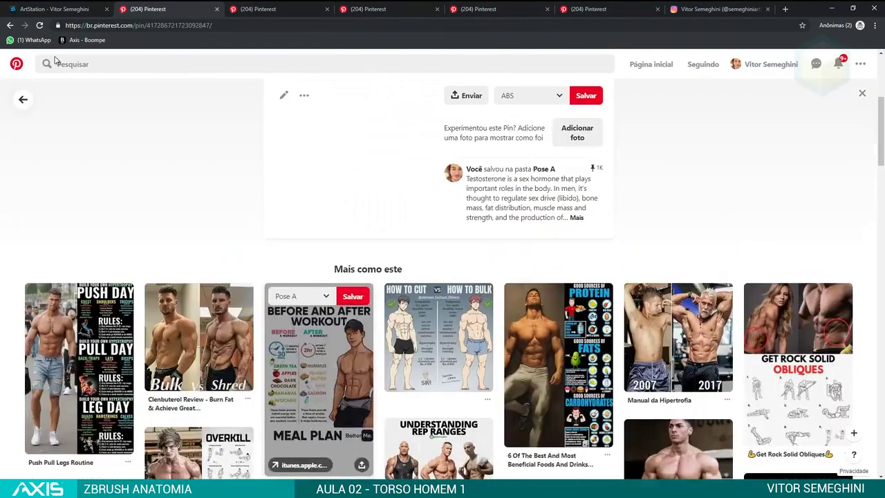
{"action": "left_click", "coordinate": [9, 25]}
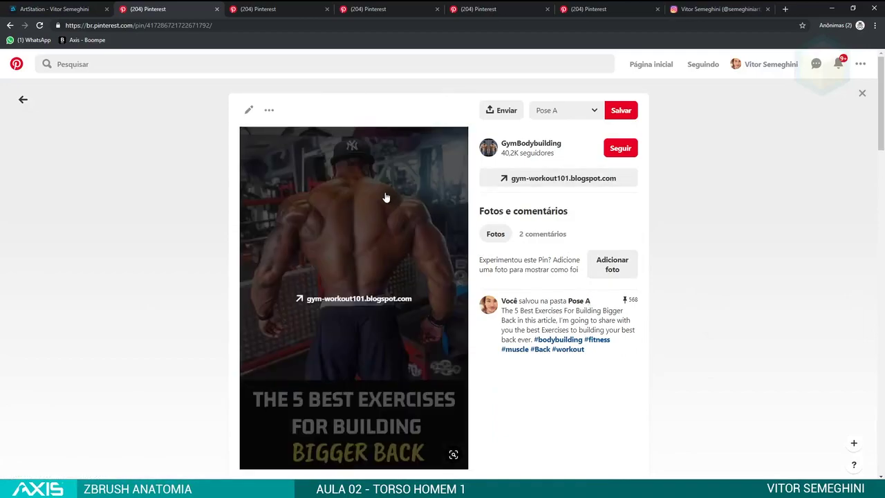
Outline the trapezius on the back photo in red with a pointing arrow, then clear it.
{"action": "left_click_drag", "start_coordinate": [355, 178], "coordinate": [367, 244]}
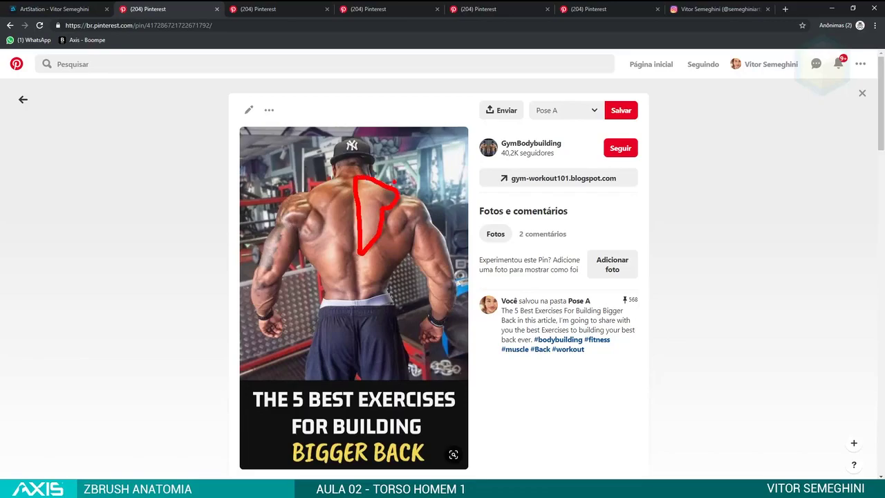
{"action": "left_click_drag", "start_coordinate": [387, 178], "coordinate": [419, 124]}
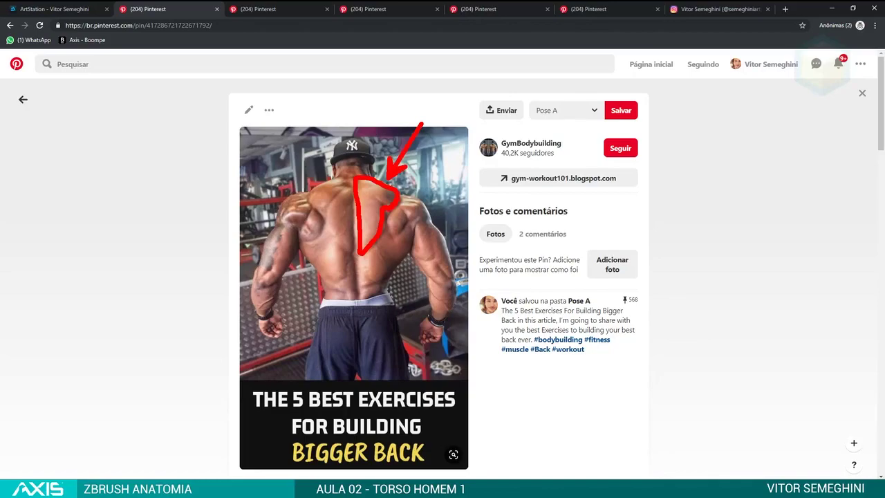
{"action": "key", "text": "Escape"}
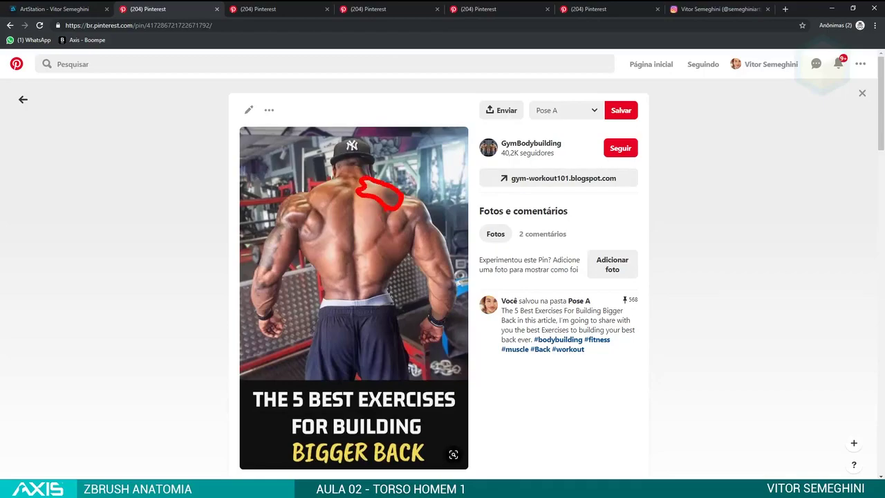
Outline the upper trapezius, spine, shoulder blade and rear deltoid in red, clear, and scroll to related pins.
{"action": "mouse_move", "coordinate": [362, 261]}
{"action": "left_mouse_down"}
{"action": "mouse_move", "coordinate": [358, 199]}
{"action": "mouse_move", "coordinate": [354, 238]}
{"action": "mouse_move", "coordinate": [363, 196]}
{"action": "left_mouse_up"}
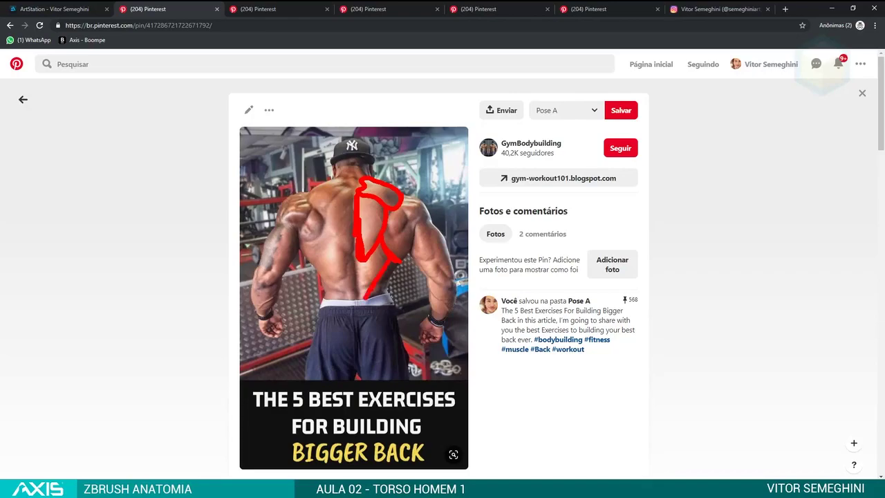
{"action": "left_click_drag", "start_coordinate": [362, 262], "coordinate": [359, 290]}
{"action": "mouse_move", "coordinate": [399, 207]}
{"action": "left_mouse_down"}
{"action": "mouse_move", "coordinate": [419, 238]}
{"action": "mouse_move", "coordinate": [393, 264]}
{"action": "left_mouse_up"}
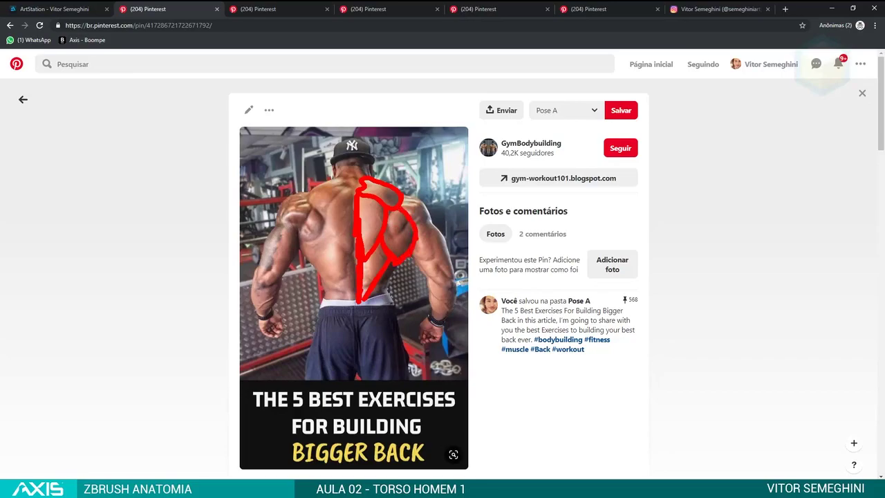
{"action": "left_click_drag", "start_coordinate": [389, 211], "coordinate": [402, 225]}
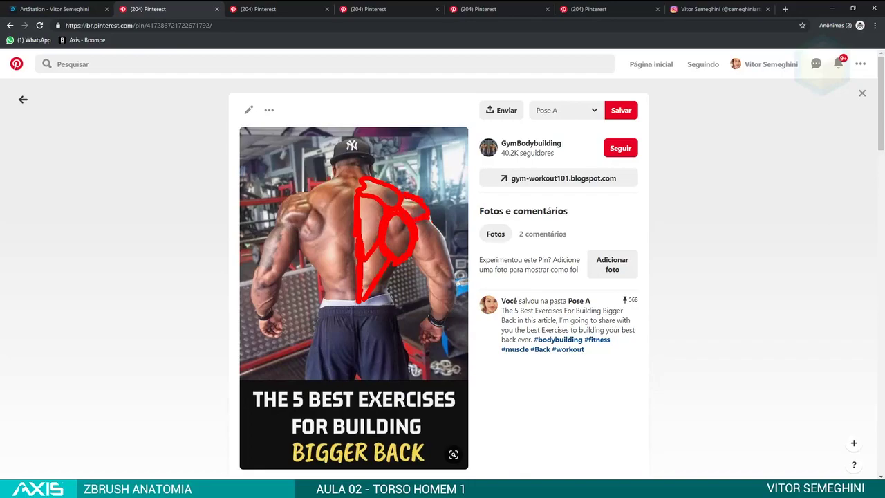
{"action": "left_click_drag", "start_coordinate": [429, 224], "coordinate": [439, 256]}
{"action": "key", "text": "Escape"}
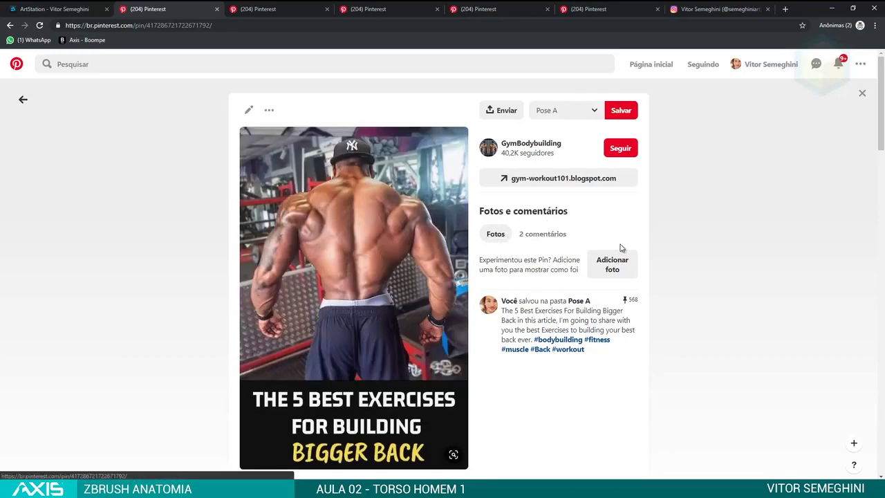
{"action": "left_click_drag", "start_coordinate": [879, 118], "coordinate": [858, 287]}
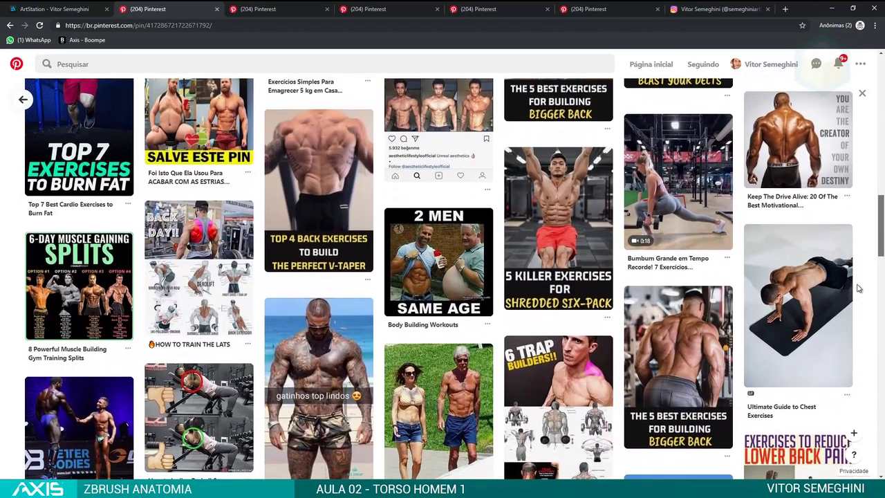
Scroll the related pins to the FreeDownload grey anatomy figure showing back and front views.
{"action": "scroll", "coordinate": [858, 289], "scroll_direction": "down", "scroll_amount": 1}
{"action": "scroll", "coordinate": [858, 291], "scroll_direction": "up", "scroll_amount": 1}
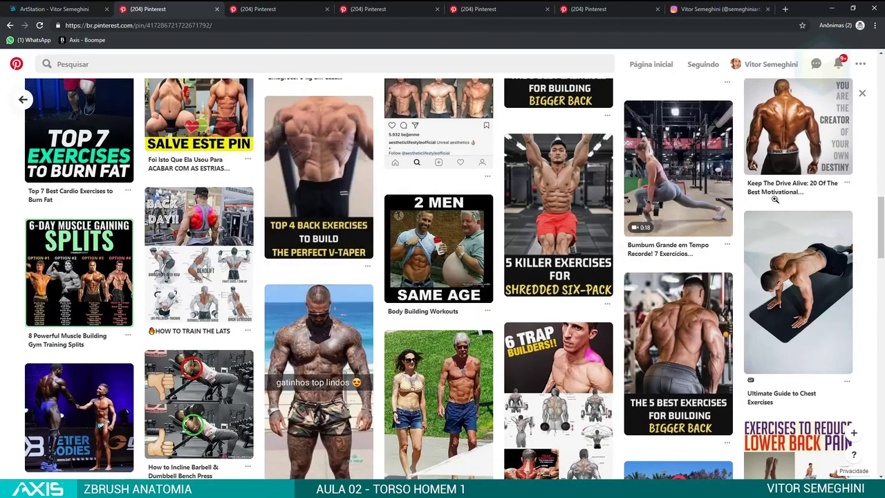
{"action": "left_click_drag", "start_coordinate": [879, 225], "coordinate": [868, 301]}
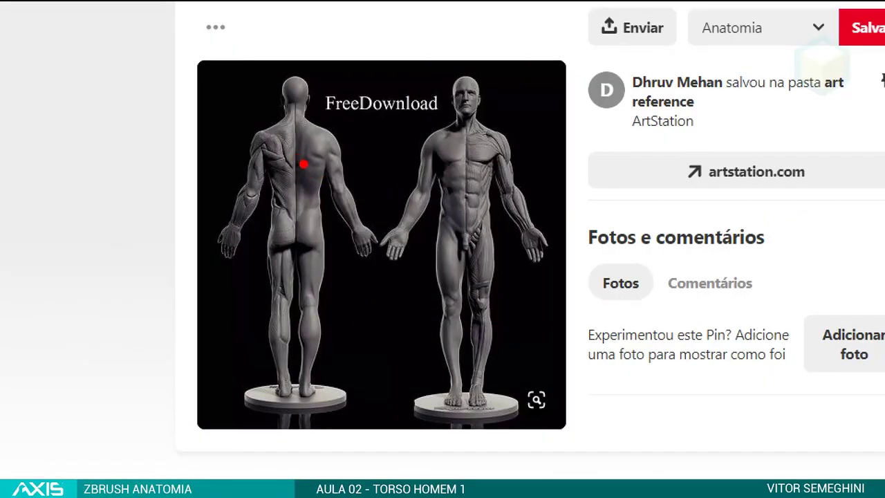
Mark the upper back and shoulder-blade edge in red, plus a V along both flanks of the back figure.
{"action": "left_click_drag", "start_coordinate": [296, 156], "coordinate": [330, 176]}
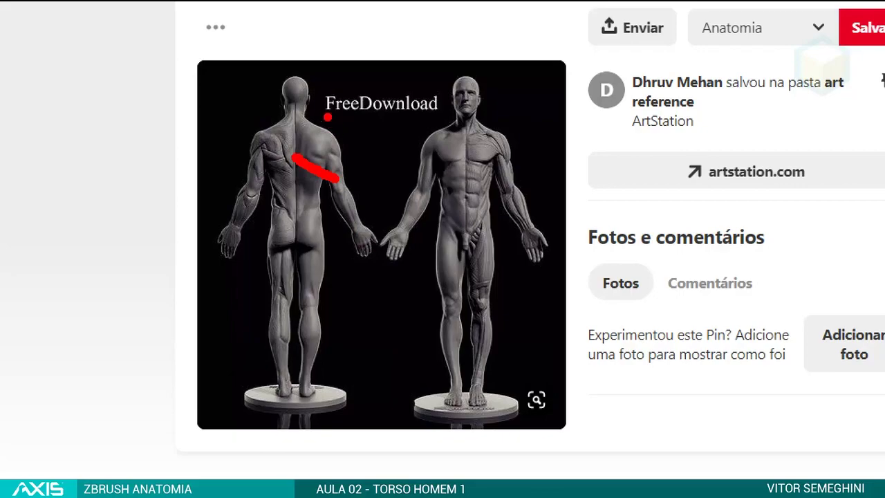
{"action": "mouse_move", "coordinate": [300, 133]}
{"action": "left_mouse_down"}
{"action": "mouse_move", "coordinate": [324, 164]}
{"action": "mouse_move", "coordinate": [296, 145]}
{"action": "left_mouse_up"}
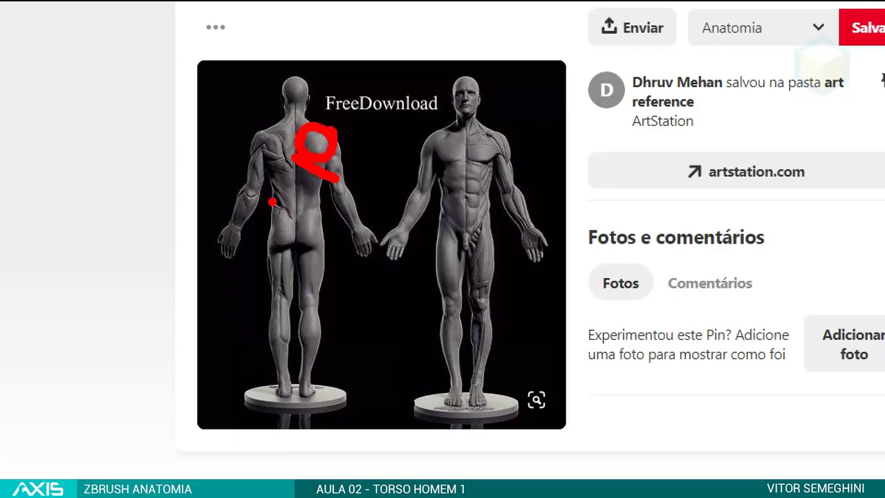
{"action": "left_click_drag", "start_coordinate": [297, 165], "coordinate": [296, 228]}
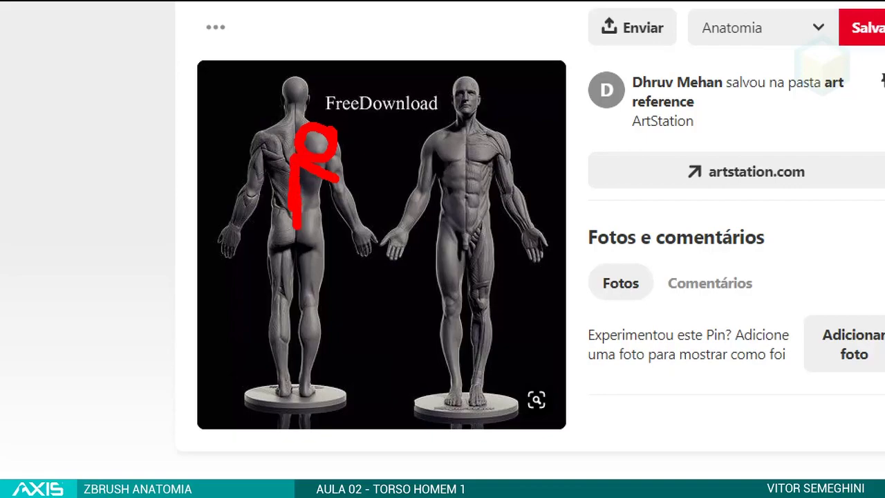
{"action": "left_click_drag", "start_coordinate": [382, 173], "coordinate": [349, 244]}
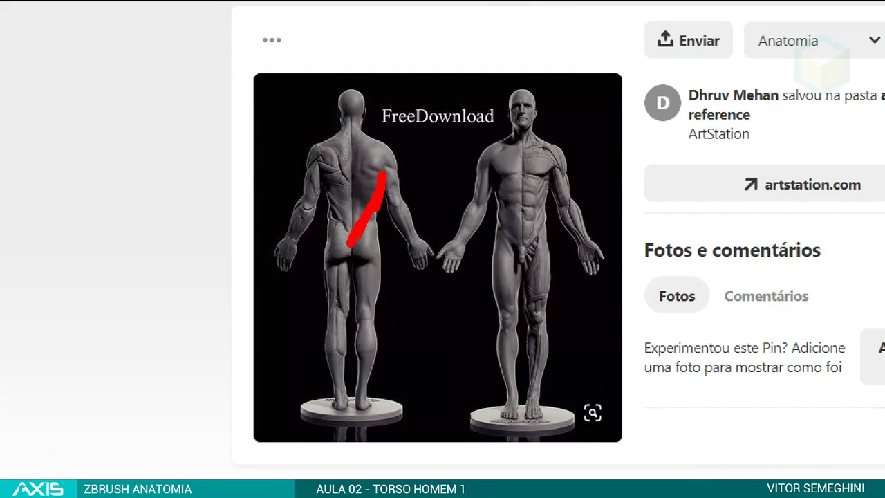
{"action": "left_click_drag", "start_coordinate": [322, 167], "coordinate": [349, 242]}
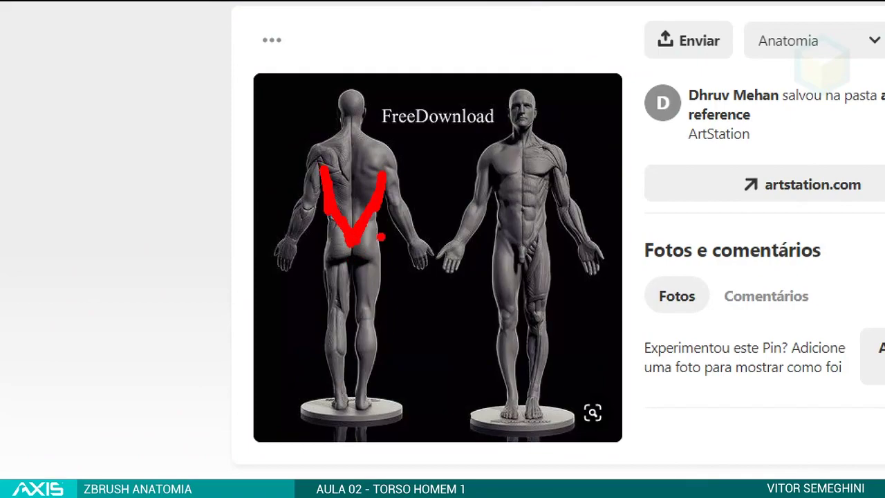
{"action": "key", "text": "alt+Tab"}
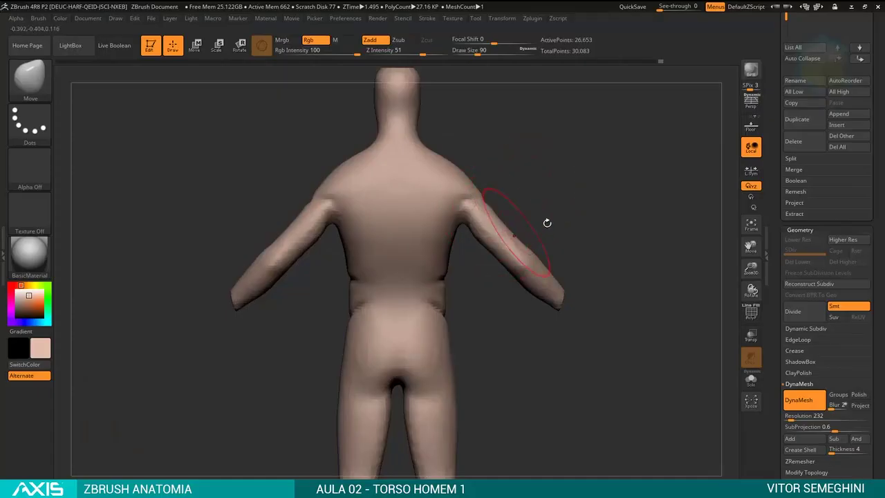
Pick DamStandard at Draw Size 39 and carve a groove down the spine, then soften it.
{"action": "left_click_drag", "start_coordinate": [571, 197], "coordinate": [422, 164]}
{"action": "key", "text": "b"}
{"action": "key", "text": "d"}
{"action": "key", "text": "s"}
{"action": "key", "text": "space"}
{"action": "left_click_drag", "start_coordinate": [374, 141], "coordinate": [376, 359]}
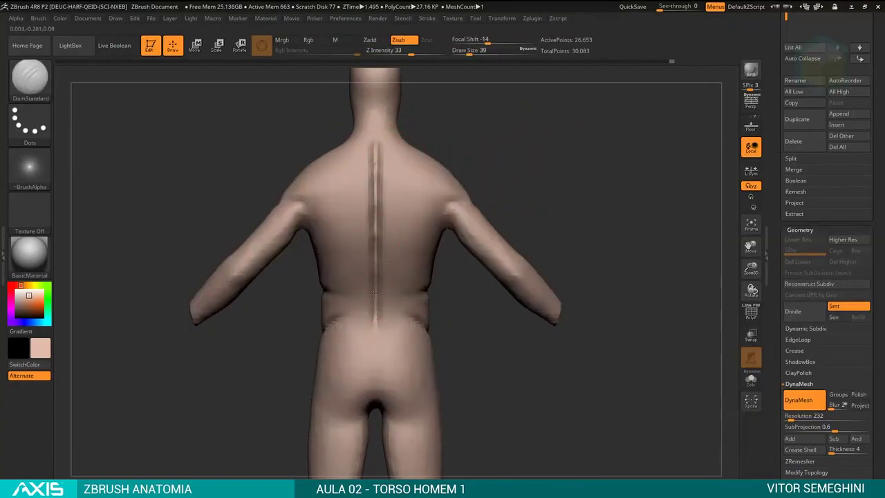
{"action": "left_click_drag", "start_coordinate": [461, 332], "coordinate": [463, 322]}
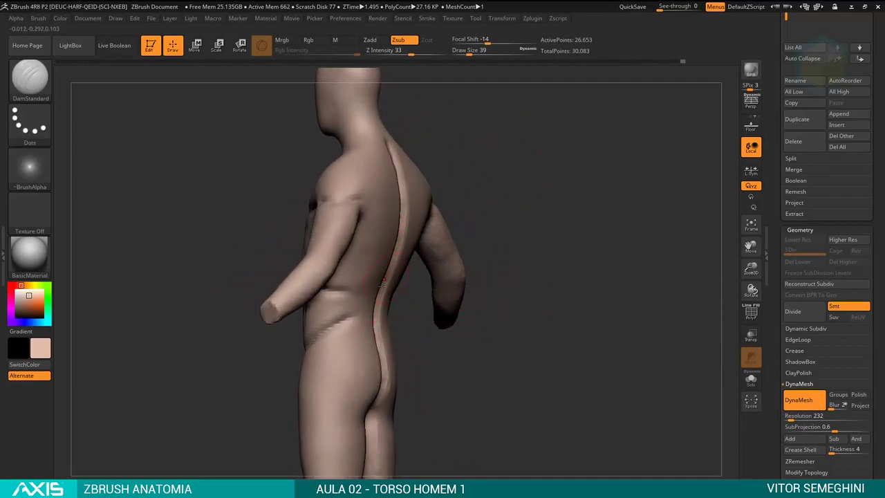
{"action": "mouse_move", "coordinate": [434, 349]}
{"action": "left_mouse_down"}
{"action": "mouse_move", "coordinate": [366, 139]}
{"action": "mouse_move", "coordinate": [373, 404]}
{"action": "left_mouse_up"}
Deepen the groove along the side of the back and carve a V across the lower back.
{"action": "mouse_move", "coordinate": [540, 220]}
{"action": "left_mouse_down", "text": "alt"}
{"action": "mouse_move", "coordinate": [470, 290]}
{"action": "mouse_move", "coordinate": [454, 236]}
{"action": "left_mouse_up", "text": "alt"}
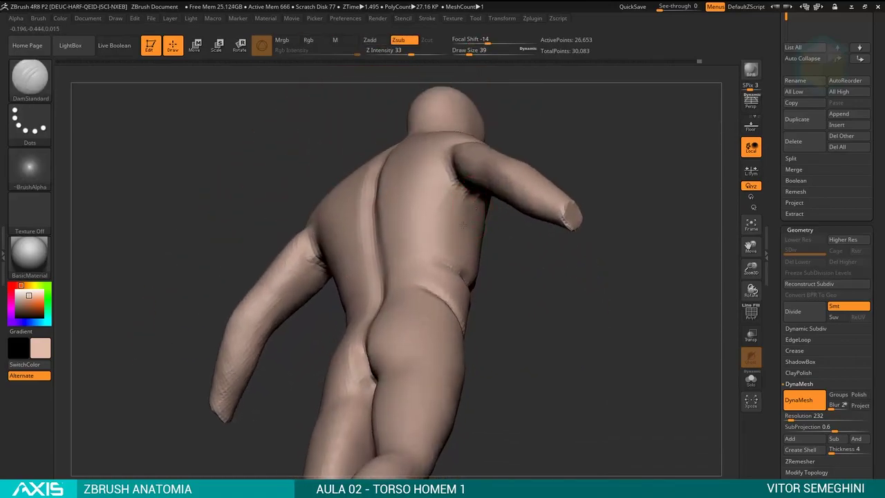
{"action": "mouse_move", "coordinate": [457, 194]}
{"action": "left_mouse_down"}
{"action": "mouse_move", "coordinate": [432, 257]}
{"action": "mouse_move", "coordinate": [440, 251]}
{"action": "mouse_move", "coordinate": [415, 280]}
{"action": "left_mouse_up"}
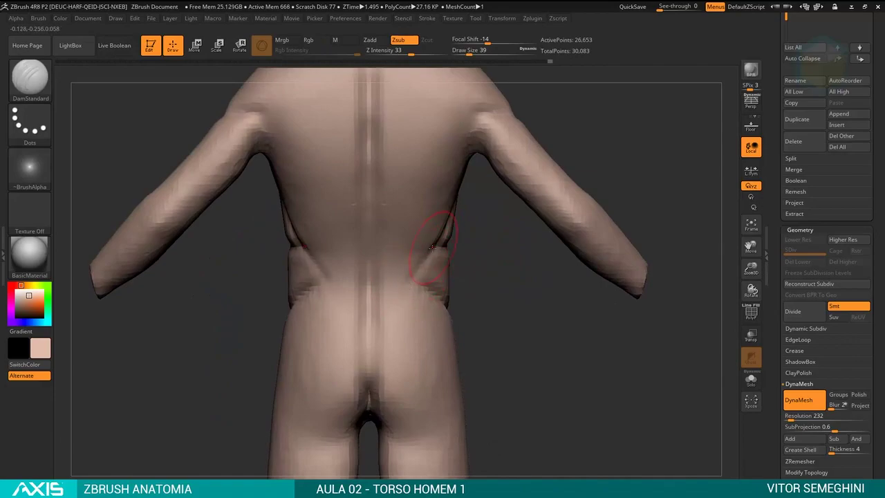
{"action": "mouse_move", "coordinate": [436, 248]}
{"action": "left_mouse_down"}
{"action": "mouse_move", "coordinate": [394, 291]}
{"action": "mouse_move", "coordinate": [370, 334]}
{"action": "left_mouse_up"}
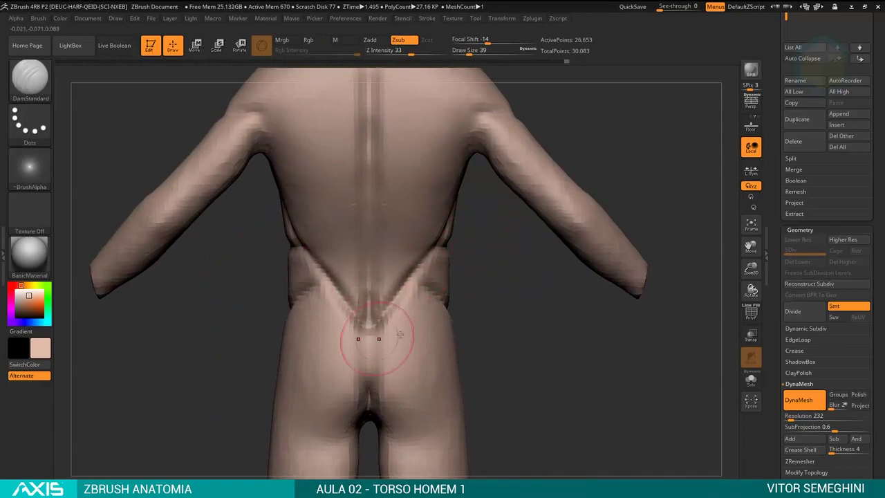
{"action": "key", "text": "f"}
{"action": "left_click_drag", "start_coordinate": [510, 207], "coordinate": [370, 253], "text": "alt"}
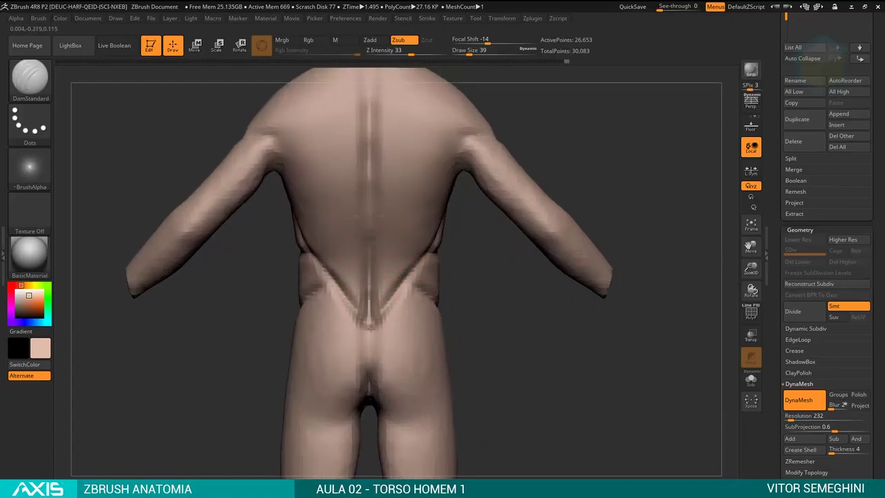
{"action": "mouse_move", "coordinate": [456, 298]}
{"action": "left_mouse_down", "text": "alt"}
{"action": "mouse_move", "coordinate": [456, 327]}
{"action": "mouse_move", "coordinate": [496, 318]}
{"action": "mouse_move", "coordinate": [477, 351]}
{"action": "mouse_move", "coordinate": [491, 321]}
{"action": "mouse_move", "coordinate": [404, 315]}
{"action": "mouse_move", "coordinate": [343, 335]}
{"action": "mouse_move", "coordinate": [502, 235]}
{"action": "mouse_move", "coordinate": [535, 229]}
{"action": "mouse_move", "coordinate": [504, 226]}
{"action": "left_mouse_up", "text": "alt"}
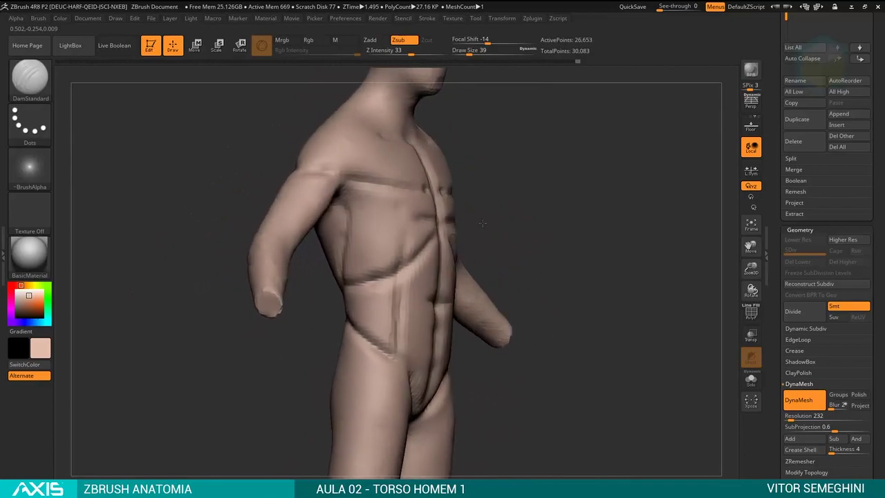
Carve lower-trapezius creases across the upper back and a small mark on the upper arm.
{"action": "left_click_drag", "start_coordinate": [504, 226], "coordinate": [354, 186]}
{"action": "mouse_move", "coordinate": [526, 185]}
{"action": "left_mouse_down"}
{"action": "mouse_move", "coordinate": [571, 186]}
{"action": "mouse_move", "coordinate": [538, 201]}
{"action": "left_mouse_up"}
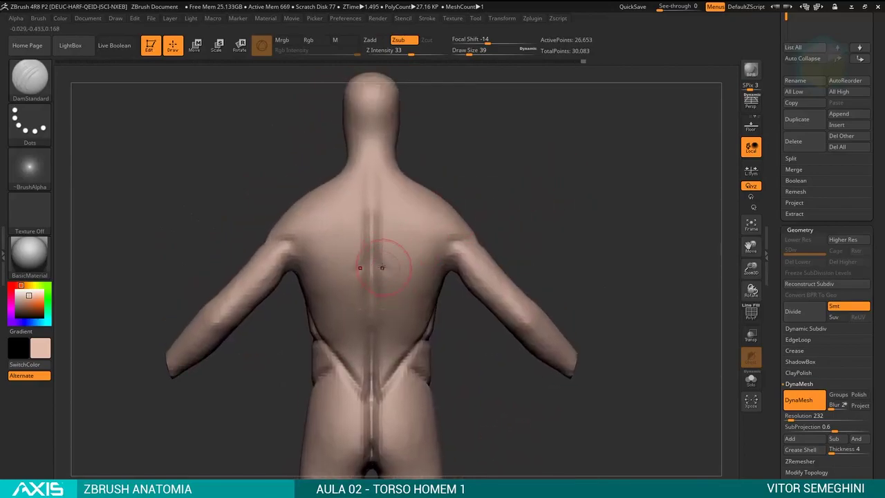
{"action": "mouse_move", "coordinate": [382, 275]}
{"action": "left_mouse_down"}
{"action": "mouse_move", "coordinate": [422, 289]}
{"action": "mouse_move", "coordinate": [428, 279]}
{"action": "left_mouse_up"}
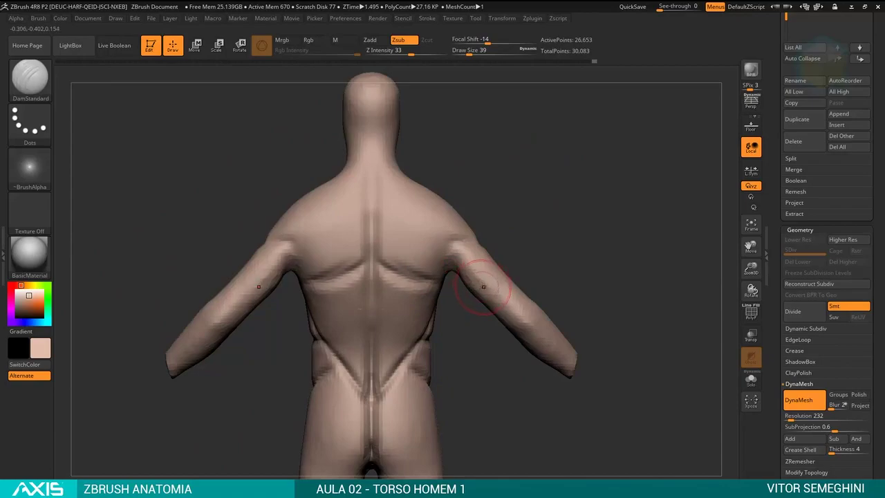
{"action": "left_click_drag", "start_coordinate": [488, 295], "coordinate": [476, 295]}
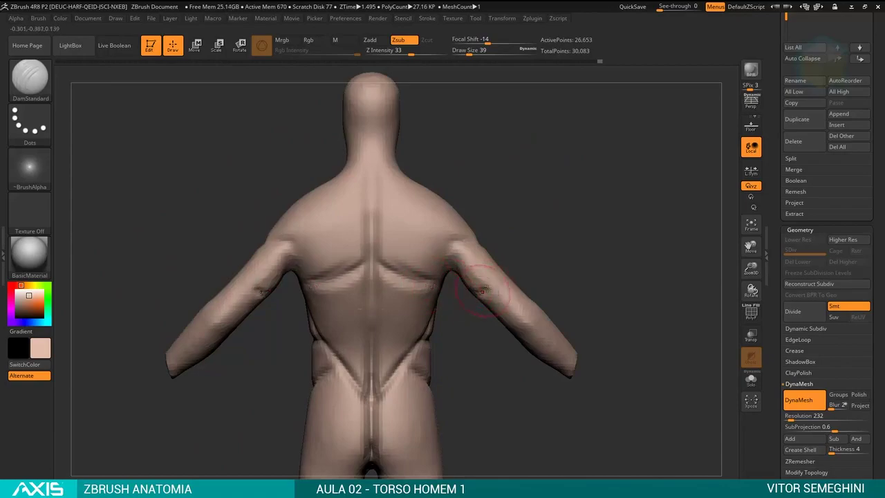
{"action": "left_click_drag", "start_coordinate": [530, 234], "coordinate": [527, 239]}
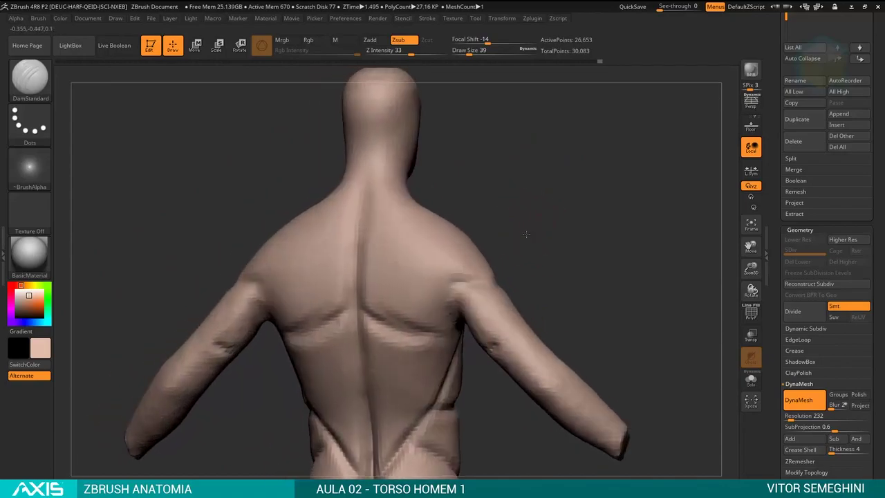
{"action": "key", "text": "alt+Tab"}
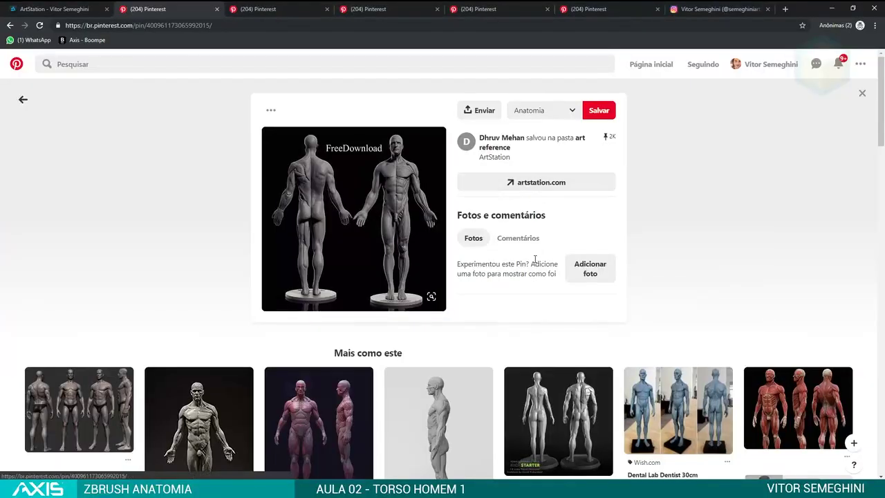
Scroll the related pins and open the labelled shoulder muscle chart.
{"action": "scroll", "coordinate": [534, 262], "scroll_direction": "down", "scroll_amount": 3}
{"action": "scroll", "coordinate": [533, 259], "scroll_direction": "down", "scroll_amount": 2}
{"action": "scroll", "coordinate": [534, 259], "scroll_direction": "down", "scroll_amount": 1}
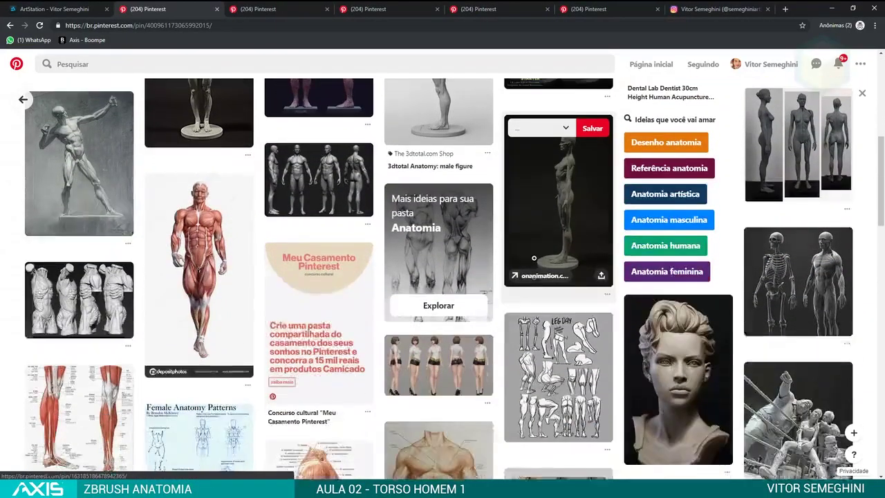
{"action": "scroll", "coordinate": [535, 259], "scroll_direction": "down", "scroll_amount": 1}
{"action": "scroll", "coordinate": [534, 259], "scroll_direction": "down", "scroll_amount": 2}
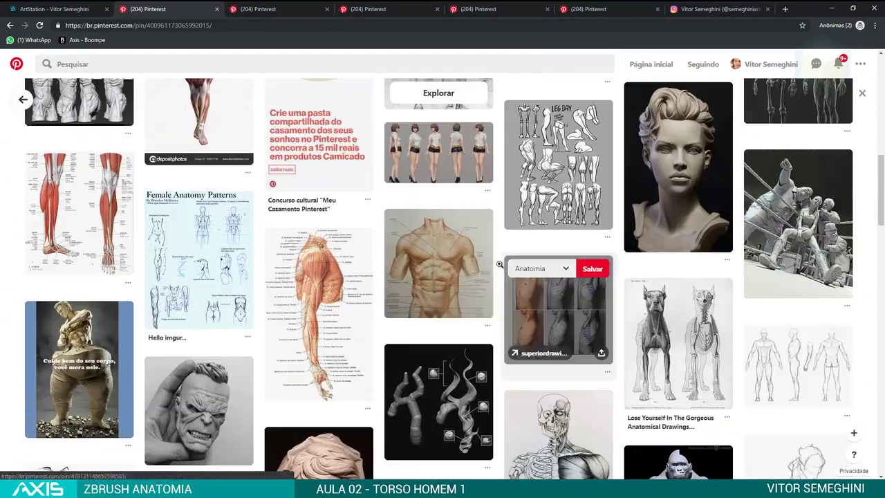
{"action": "left_click", "coordinate": [341, 297]}
Outline the deltoid on the shoulder chart with red strokes down its middle and edges.
{"action": "mouse_move", "coordinate": [425, 153]}
{"action": "left_mouse_down"}
{"action": "mouse_move", "coordinate": [408, 252]}
{"action": "mouse_move", "coordinate": [425, 282]}
{"action": "left_mouse_up"}
{"action": "left_click_drag", "start_coordinate": [427, 143], "coordinate": [424, 285]}
{"action": "mouse_move", "coordinate": [429, 145]}
{"action": "left_mouse_down"}
{"action": "mouse_move", "coordinate": [463, 153]}
{"action": "mouse_move", "coordinate": [484, 204]}
{"action": "mouse_move", "coordinate": [462, 290]}
{"action": "left_mouse_up"}
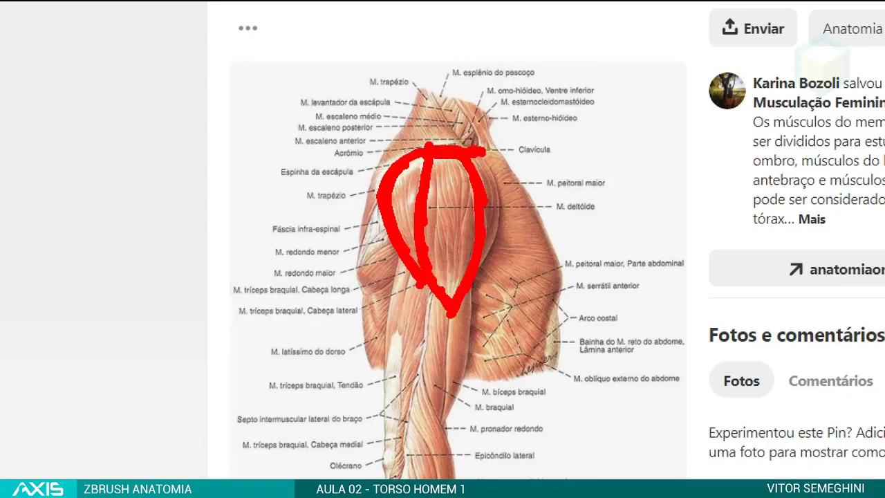
{"action": "left_click_drag", "start_coordinate": [483, 149], "coordinate": [505, 209]}
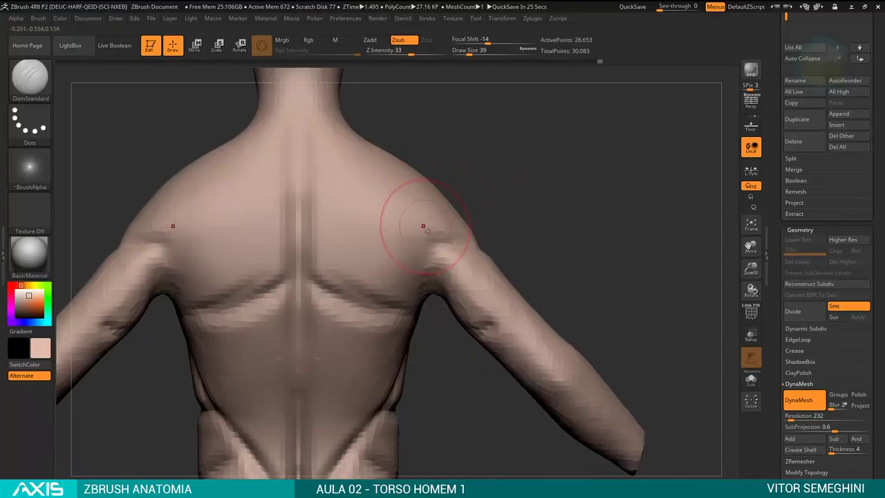
Carve and deepen mirrored creases across the shoulder blades, checking them from the side.
{"action": "left_click_drag", "start_coordinate": [422, 236], "coordinate": [387, 221]}
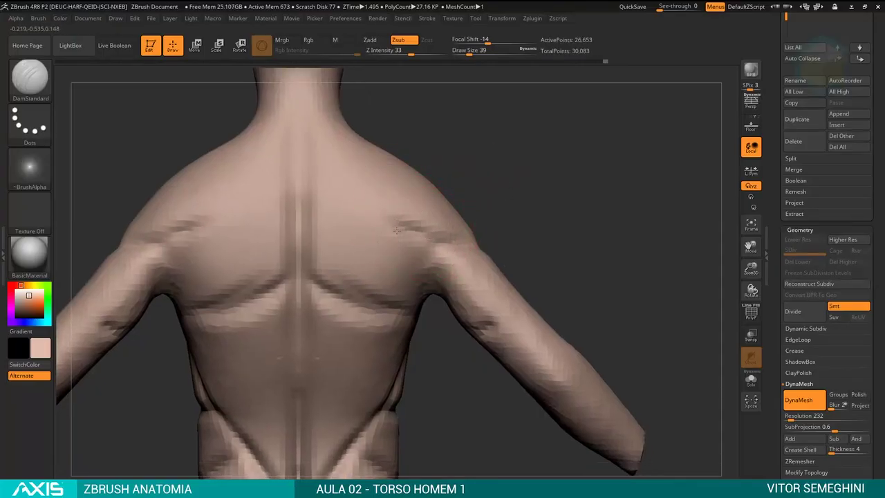
{"action": "left_click_drag", "start_coordinate": [435, 241], "coordinate": [384, 223]}
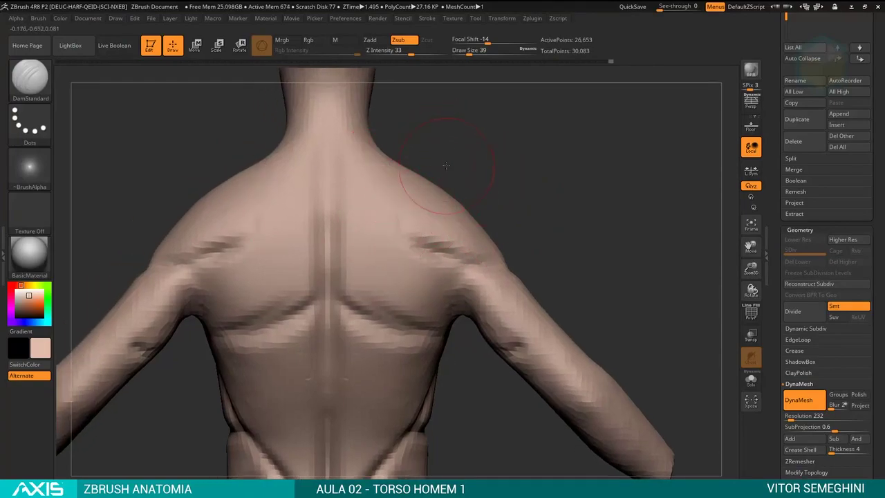
{"action": "mouse_move", "coordinate": [375, 204]}
{"action": "right_mouse_down"}
{"action": "mouse_move", "coordinate": [447, 205]}
{"action": "mouse_move", "coordinate": [395, 208]}
{"action": "right_mouse_up"}
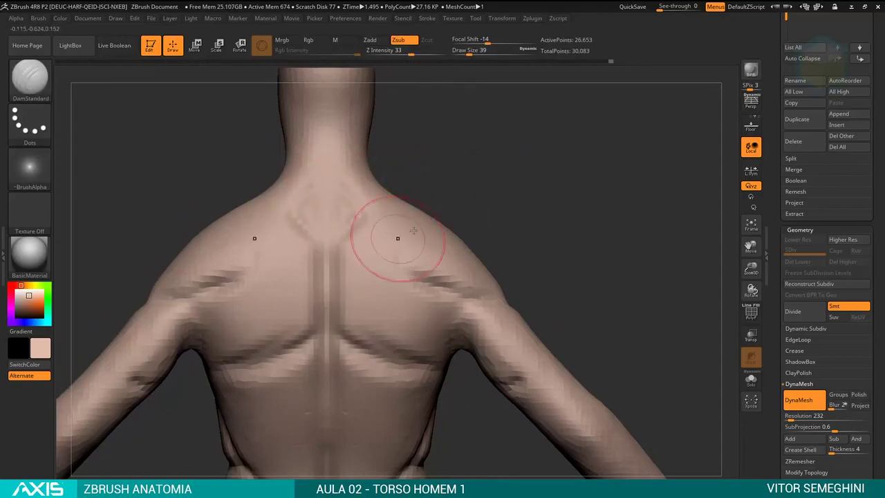
{"action": "right_click_drag", "start_coordinate": [429, 227], "coordinate": [455, 188]}
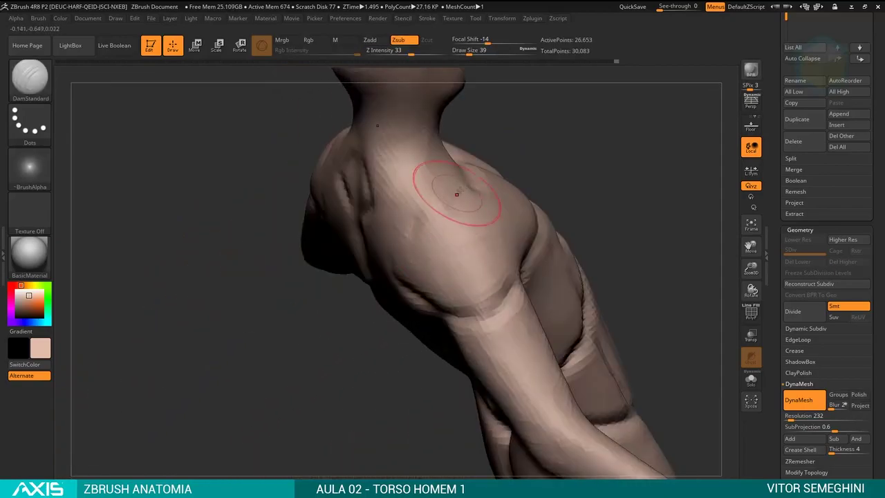
{"action": "mouse_move", "coordinate": [515, 155]}
{"action": "right_mouse_down", "text": "shift"}
{"action": "mouse_move", "coordinate": [523, 158]}
{"action": "mouse_move", "coordinate": [415, 218]}
{"action": "right_mouse_up", "text": "shift"}
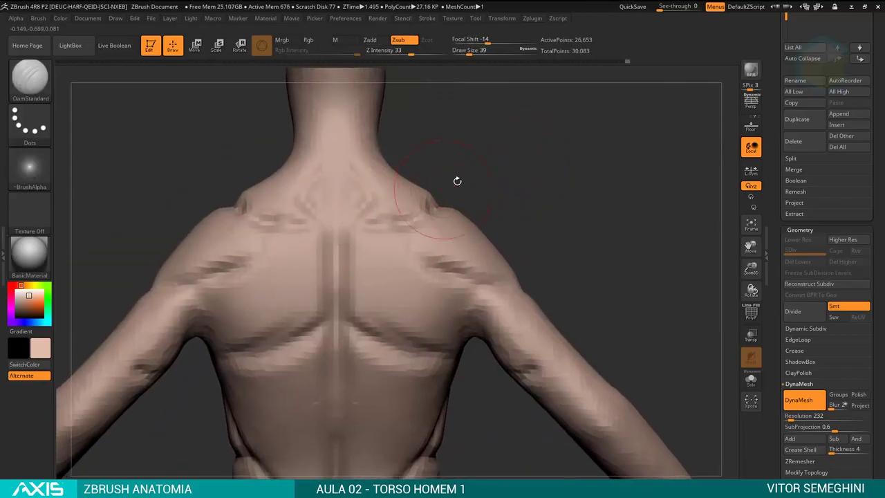
{"action": "mouse_move", "coordinate": [457, 179]}
{"action": "right_mouse_down", "text": "ctrl"}
{"action": "mouse_move", "coordinate": [469, 156]}
{"action": "mouse_move", "coordinate": [398, 191]}
{"action": "right_mouse_up", "text": "ctrl"}
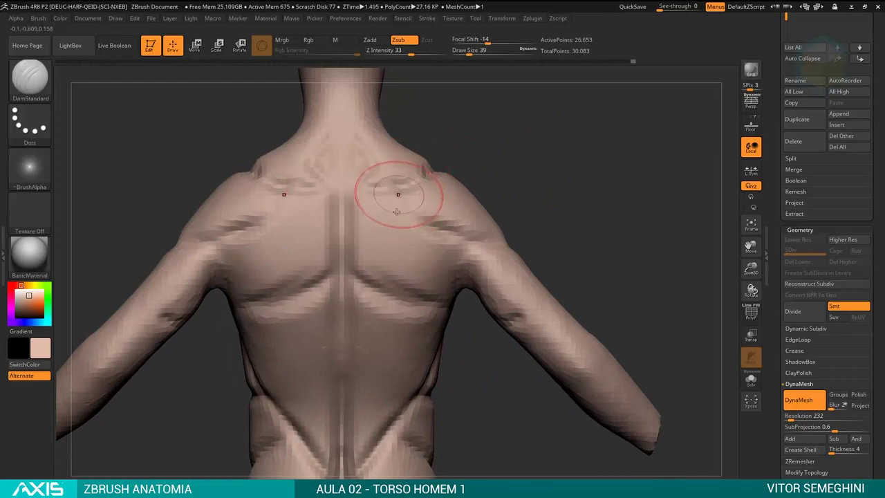
Carve grooves outlining both shoulder blades and a short groove on the mid-back.
{"action": "mouse_move", "coordinate": [398, 191]}
{"action": "left_mouse_down"}
{"action": "mouse_move", "coordinate": [388, 259]}
{"action": "mouse_move", "coordinate": [363, 280]}
{"action": "mouse_move", "coordinate": [363, 319]}
{"action": "left_mouse_up"}
{"action": "left_click_drag", "start_coordinate": [378, 273], "coordinate": [368, 304]}
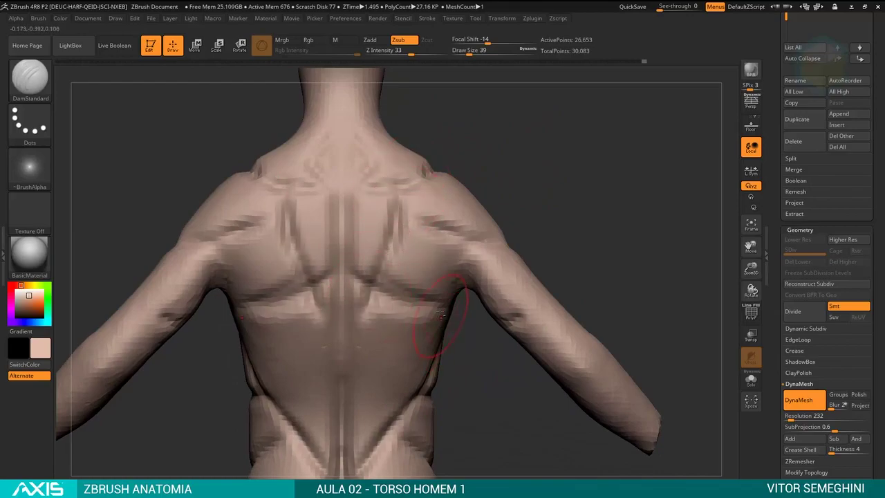
{"action": "key", "text": "alt+Tab"}
Go to the back-muscles reference pin and trace the trapezius edge and two mid-back lines in red.
{"action": "key", "text": "alt+Left"}
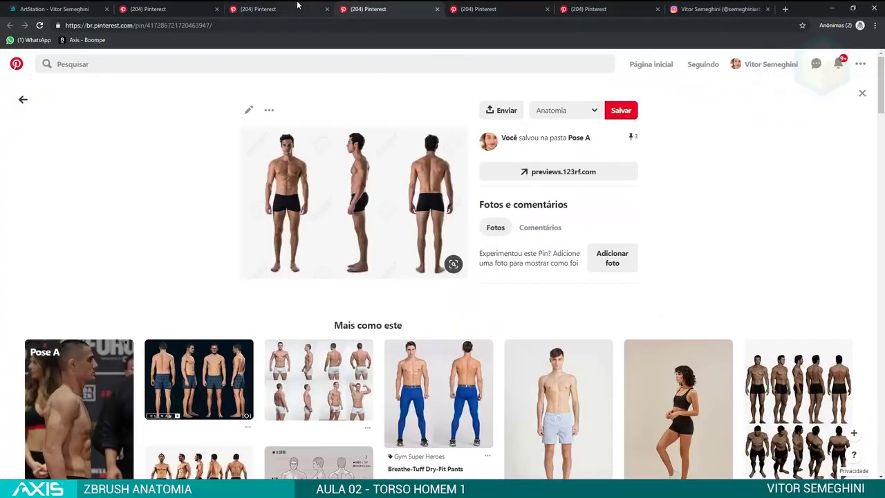
{"action": "key", "text": "alt+Left"}
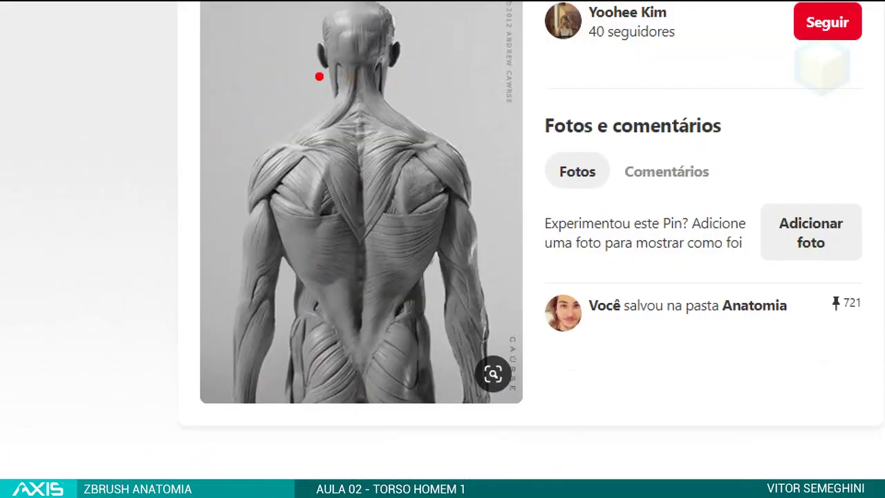
{"action": "mouse_move", "coordinate": [338, 120]}
{"action": "left_mouse_down"}
{"action": "mouse_move", "coordinate": [320, 156]}
{"action": "mouse_move", "coordinate": [331, 101]}
{"action": "mouse_move", "coordinate": [290, 135]}
{"action": "mouse_move", "coordinate": [354, 122]}
{"action": "left_mouse_up"}
{"action": "left_click_drag", "start_coordinate": [318, 154], "coordinate": [343, 211]}
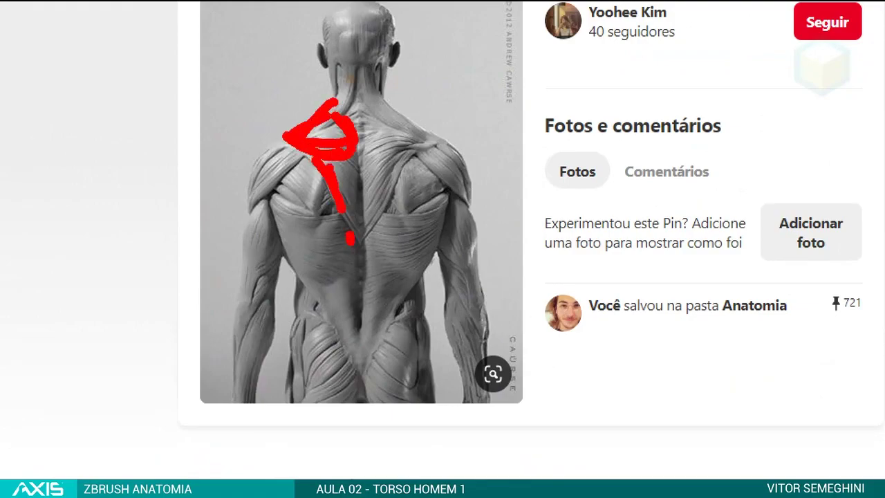
{"action": "left_click_drag", "start_coordinate": [356, 243], "coordinate": [360, 147]}
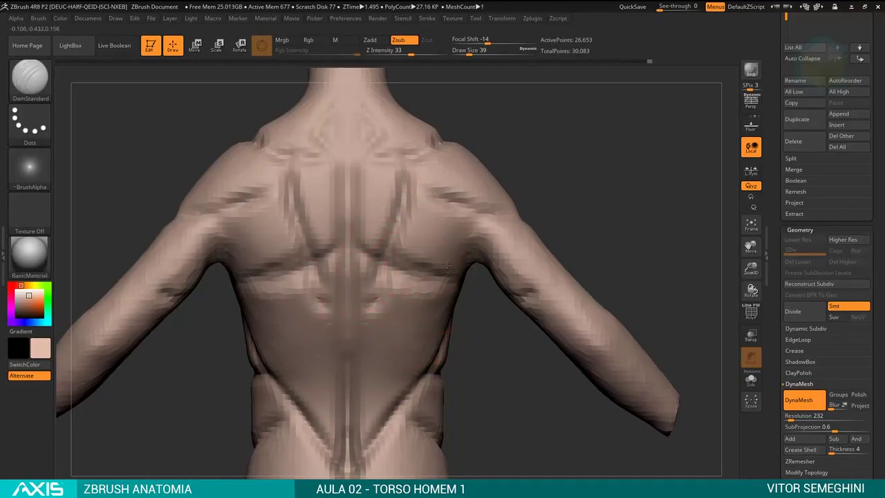
Orbit and zoom around the mannequin to inspect the trapezius, shoulder-blade and lat creases on its back.
{"action": "mouse_move", "coordinate": [489, 325]}
{"action": "left_mouse_down", "text": "alt"}
{"action": "mouse_move", "coordinate": [511, 219]}
{"action": "mouse_move", "coordinate": [500, 208]}
{"action": "mouse_move", "coordinate": [511, 242]}
{"action": "mouse_move", "coordinate": [520, 230]}
{"action": "mouse_move", "coordinate": [555, 231]}
{"action": "mouse_move", "coordinate": [528, 236]}
{"action": "mouse_move", "coordinate": [355, 180]}
{"action": "mouse_move", "coordinate": [562, 166]}
{"action": "mouse_move", "coordinate": [474, 263]}
{"action": "mouse_move", "coordinate": [379, 195]}
{"action": "mouse_move", "coordinate": [447, 253]}
{"action": "mouse_move", "coordinate": [384, 239]}
{"action": "left_mouse_up", "text": "alt"}
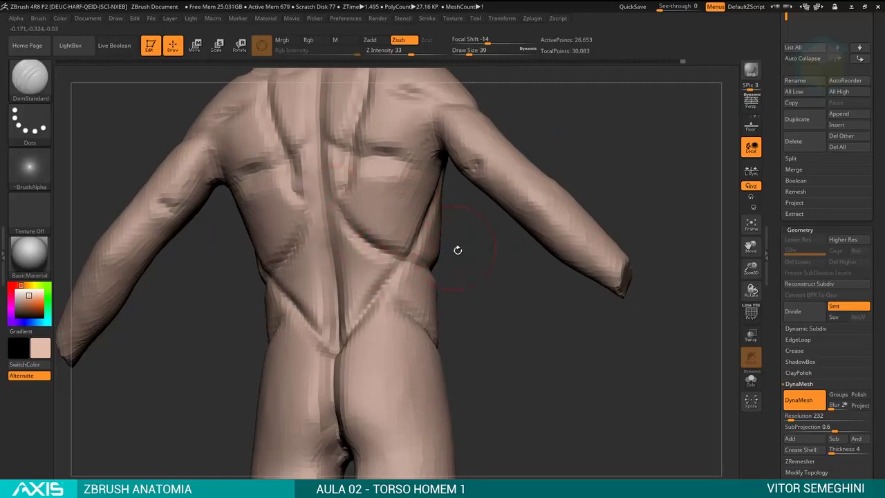
{"action": "mouse_move", "coordinate": [457, 249]}
{"action": "left_mouse_down"}
{"action": "mouse_move", "coordinate": [488, 208]}
{"action": "mouse_move", "coordinate": [470, 259]}
{"action": "left_mouse_up"}
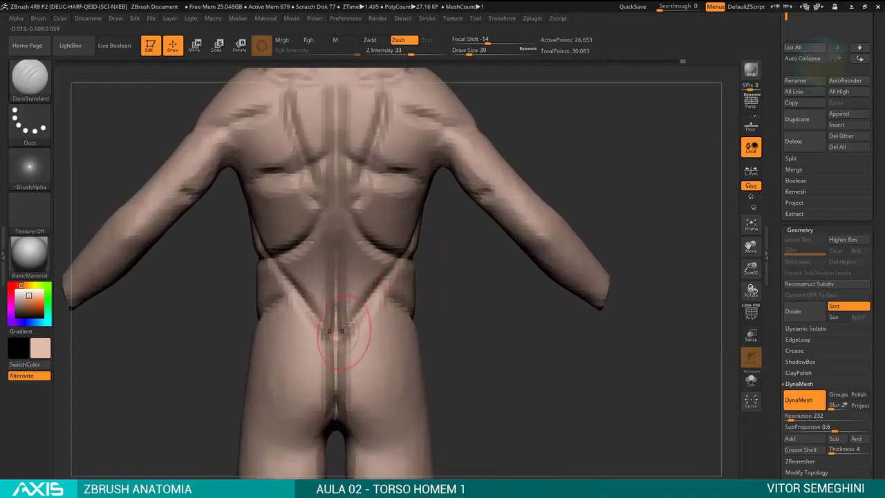
{"action": "mouse_move", "coordinate": [466, 224]}
{"action": "left_mouse_down"}
{"action": "mouse_move", "coordinate": [446, 242]}
{"action": "mouse_move", "coordinate": [460, 237]}
{"action": "mouse_move", "coordinate": [363, 299]}
{"action": "left_mouse_up"}
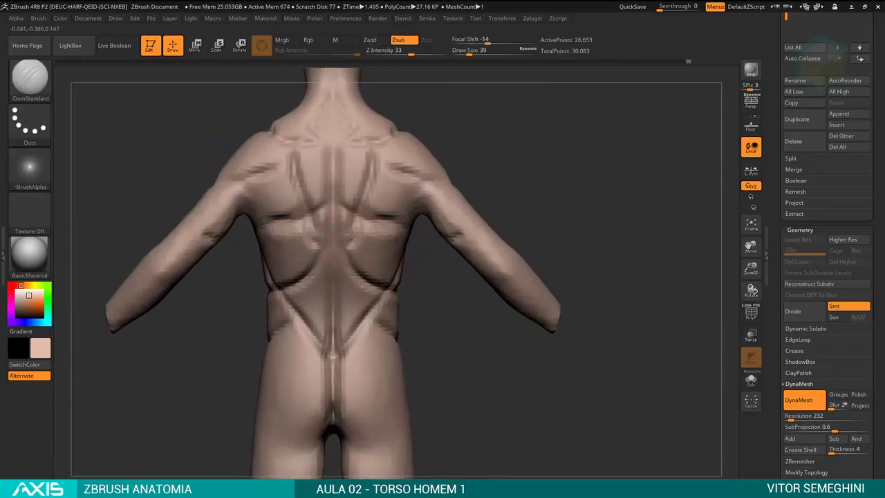
{"action": "mouse_move", "coordinate": [341, 238]}
{"action": "left_mouse_down", "text": "alt"}
{"action": "mouse_move", "coordinate": [462, 190]}
{"action": "mouse_move", "coordinate": [473, 201]}
{"action": "mouse_move", "coordinate": [440, 198]}
{"action": "mouse_move", "coordinate": [468, 197]}
{"action": "mouse_move", "coordinate": [470, 162]}
{"action": "left_mouse_up", "text": "alt"}
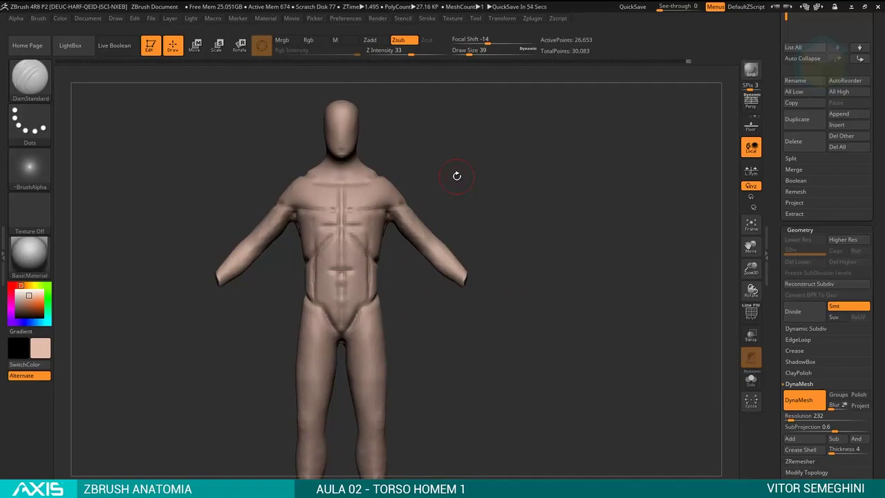
{"action": "mouse_move", "coordinate": [531, 237]}
{"action": "left_mouse_down"}
{"action": "mouse_move", "coordinate": [480, 233]}
{"action": "mouse_move", "coordinate": [555, 237]}
{"action": "mouse_move", "coordinate": [513, 236]}
{"action": "mouse_move", "coordinate": [506, 200]}
{"action": "mouse_move", "coordinate": [586, 197]}
{"action": "mouse_move", "coordinate": [568, 199]}
{"action": "left_mouse_up"}
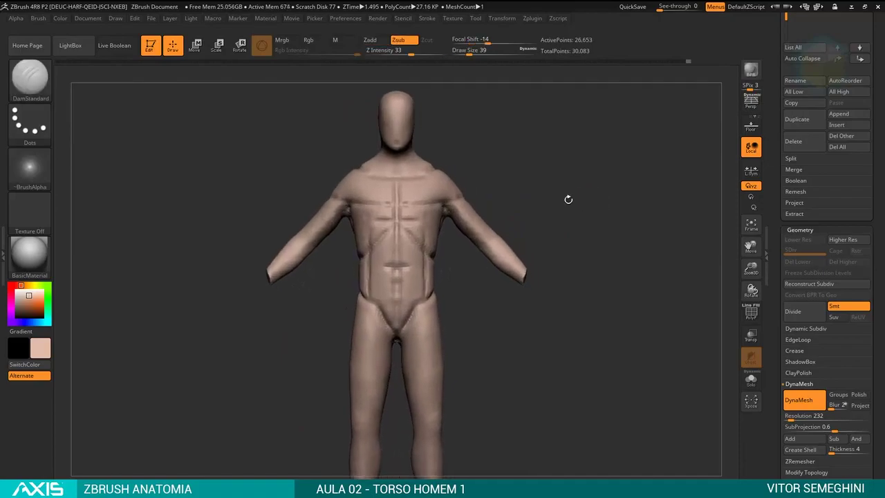
Select the ClayBuildup brush and remesh the body with DynaMesh at resolution 336.
{"action": "key", "text": "b"}
{"action": "key", "text": "c"}
{"action": "key", "text": "b"}
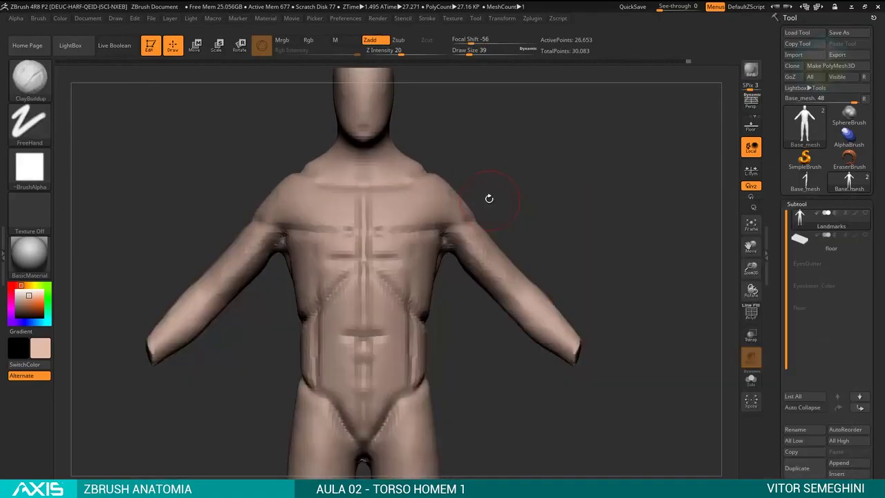
{"action": "left_click_drag", "start_coordinate": [473, 201], "coordinate": [652, 242]}
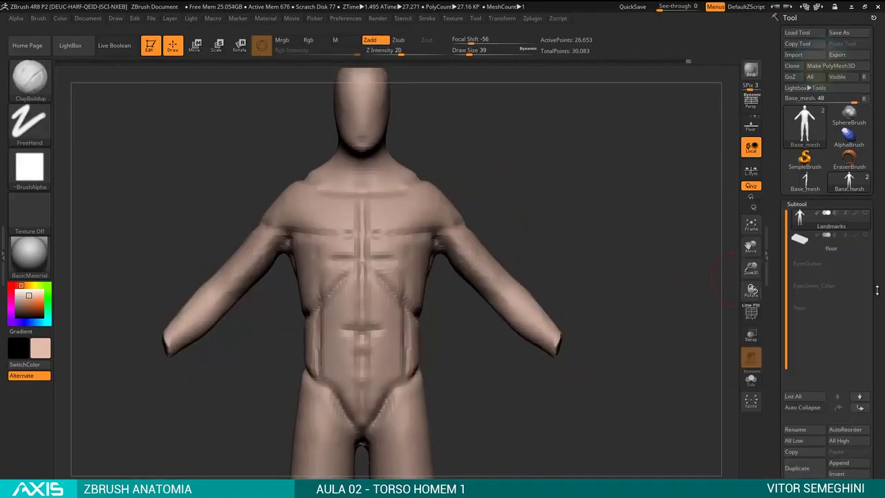
{"action": "left_click_drag", "start_coordinate": [877, 290], "coordinate": [875, 355]}
{"action": "left_click_drag", "start_coordinate": [789, 447], "coordinate": [796, 447]}
{"action": "mouse_move", "coordinate": [618, 277]}
{"action": "left_mouse_down", "text": "ctrl"}
{"action": "mouse_move", "coordinate": [623, 290]}
{"action": "mouse_move", "coordinate": [414, 232]}
{"action": "left_mouse_up", "text": "ctrl"}
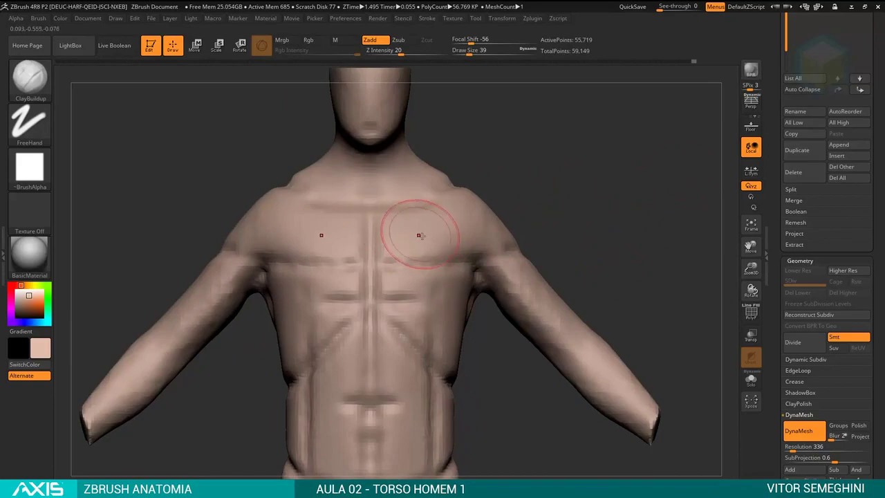
Turn to a front view and build up volume on the chest and shoulder.
{"action": "mouse_move", "coordinate": [530, 168]}
{"action": "left_mouse_down"}
{"action": "mouse_move", "coordinate": [543, 184]}
{"action": "mouse_move", "coordinate": [524, 198]}
{"action": "mouse_move", "coordinate": [523, 187]}
{"action": "left_mouse_up"}
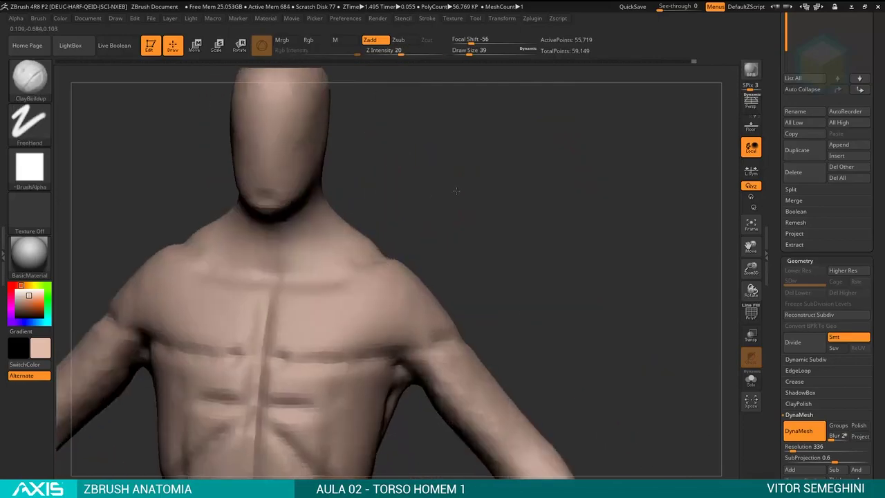
{"action": "left_click_drag", "start_coordinate": [512, 208], "coordinate": [523, 194]}
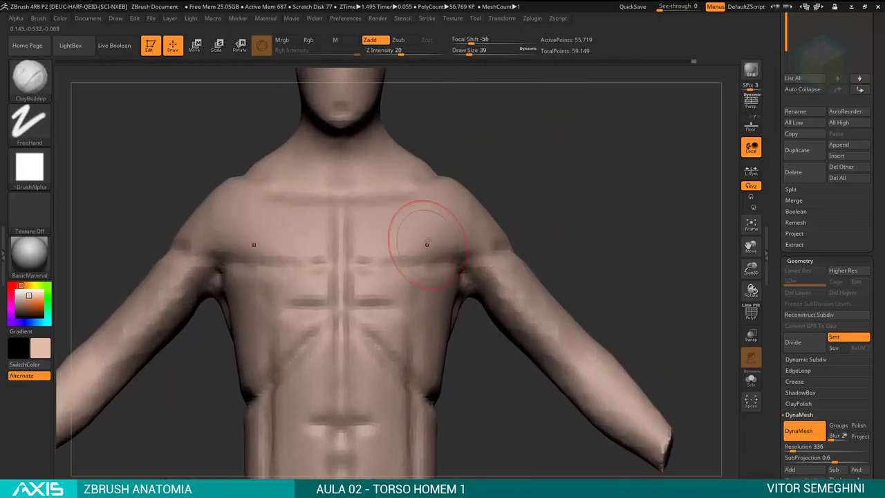
{"action": "left_click_drag", "start_coordinate": [513, 253], "coordinate": [488, 237]}
{"action": "key", "text": "alt+Tab"}
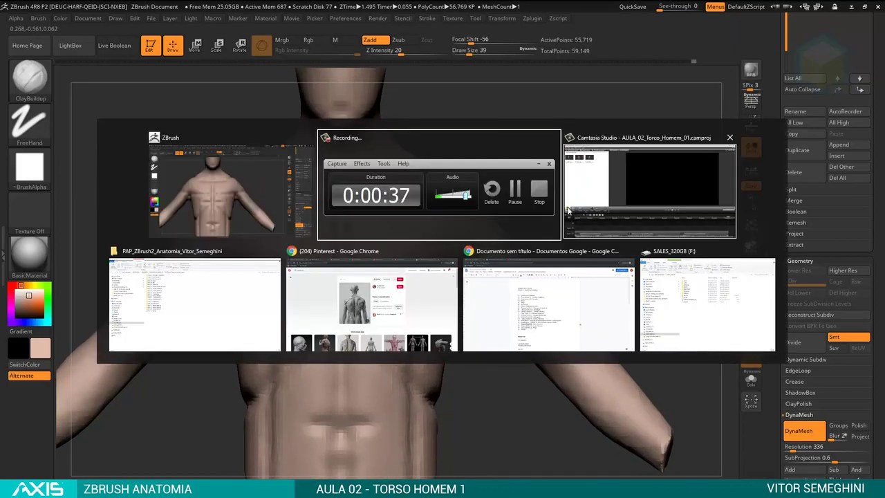
Return to the red muscle figure pin and outline the pectoral's fan shape in red.
{"action": "key", "text": "alt+Tab"}
{"action": "key", "text": "alt+Tab"}
{"action": "key", "text": "alt+Tab"}
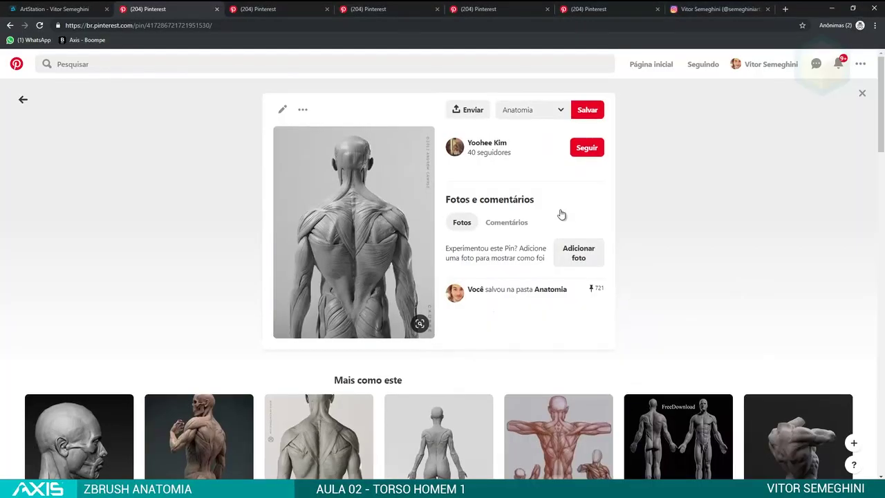
{"action": "scroll", "coordinate": [569, 212], "scroll_direction": "down", "scroll_amount": 4}
{"action": "scroll", "coordinate": [557, 215], "scroll_direction": "down", "scroll_amount": 2}
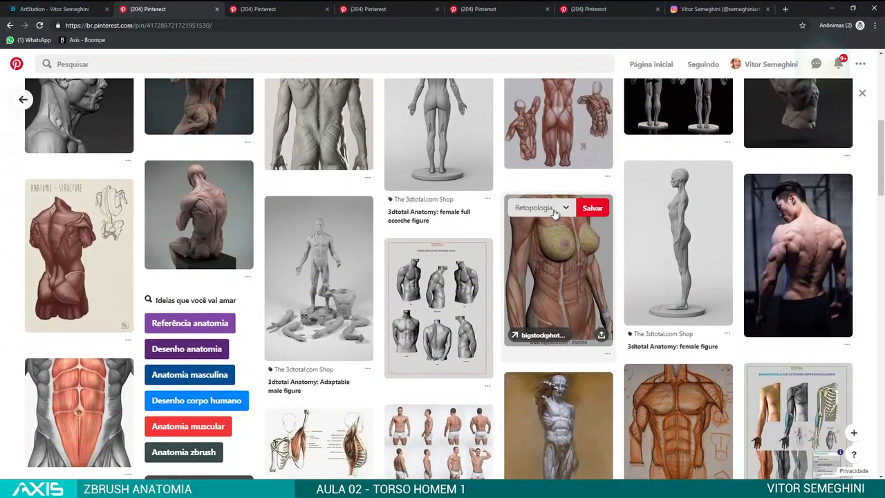
{"action": "scroll", "coordinate": [560, 208], "scroll_direction": "down", "scroll_amount": 3}
{"action": "scroll", "coordinate": [581, 229], "scroll_direction": "up", "scroll_amount": 2}
{"action": "scroll", "coordinate": [586, 237], "scroll_direction": "up", "scroll_amount": 8}
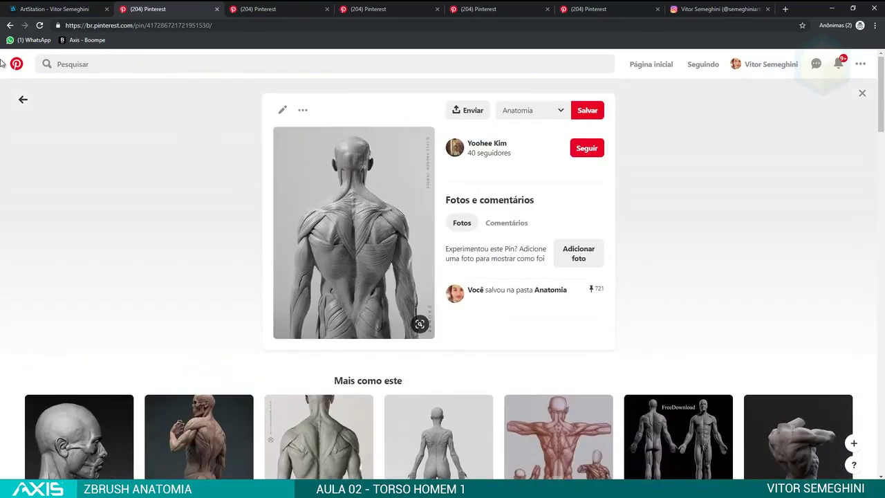
{"action": "left_click", "coordinate": [11, 26]}
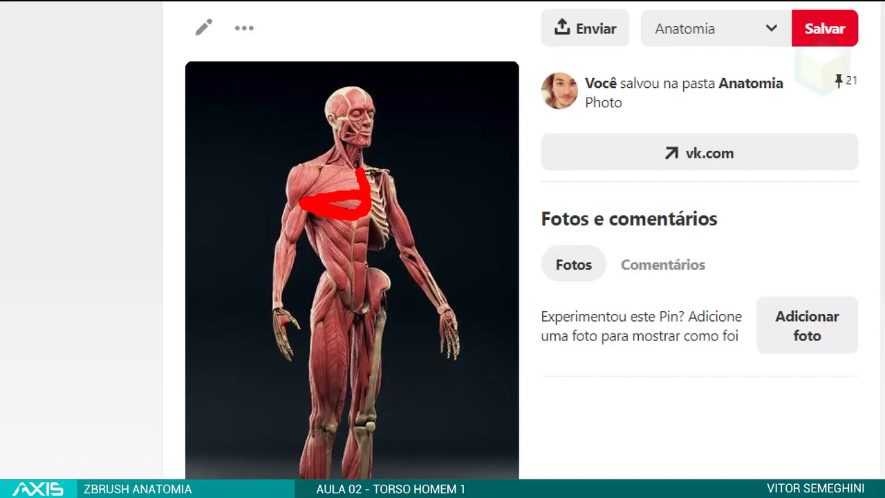
{"action": "left_click_drag", "start_coordinate": [358, 171], "coordinate": [320, 191]}
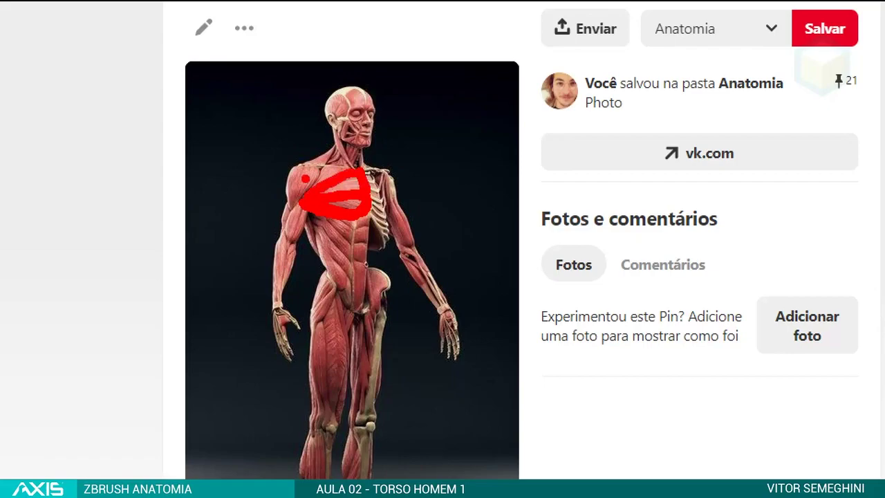
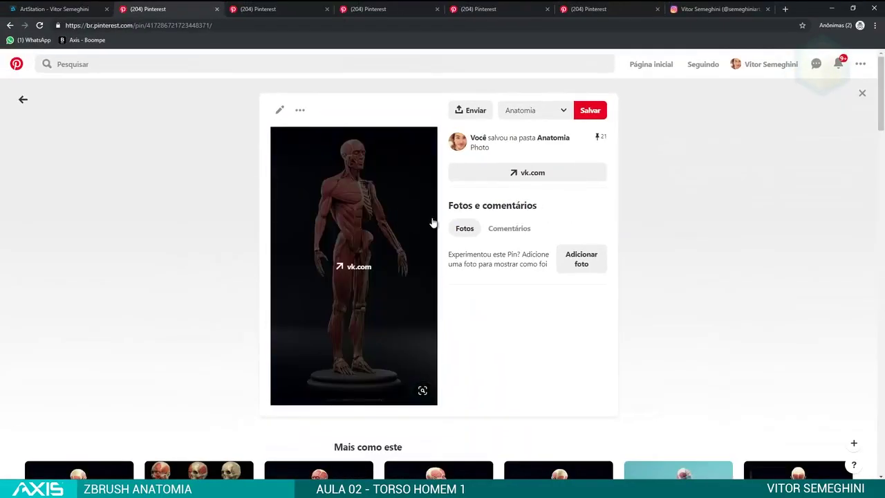
Leave the Pinterest pectoral reference and return to the ZBrush torso sculpt.
{"action": "key", "text": "alt+Tab"}
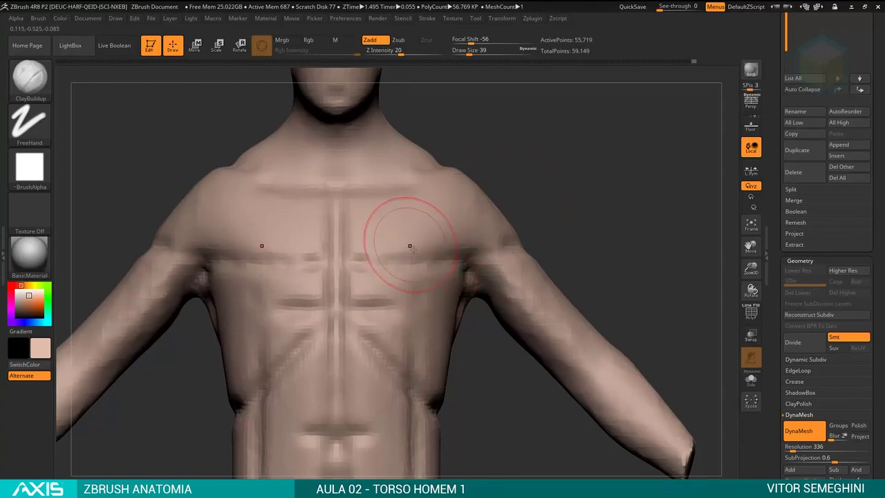
Build clay on both pectorals, then deepen and smooth the lower pectoral creases.
{"action": "mouse_move", "coordinate": [446, 264]}
{"action": "left_mouse_down"}
{"action": "mouse_move", "coordinate": [450, 275]}
{"action": "mouse_move", "coordinate": [460, 257]}
{"action": "left_mouse_up"}
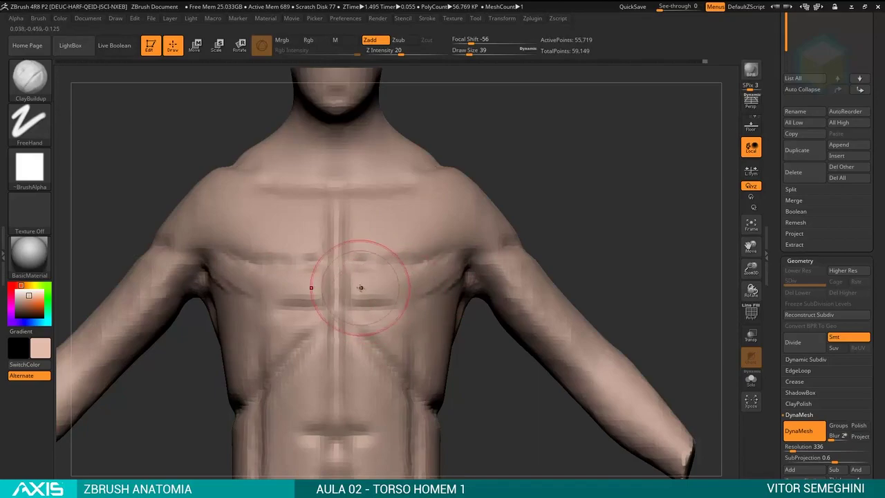
{"action": "left_click_drag", "start_coordinate": [365, 282], "coordinate": [429, 294]}
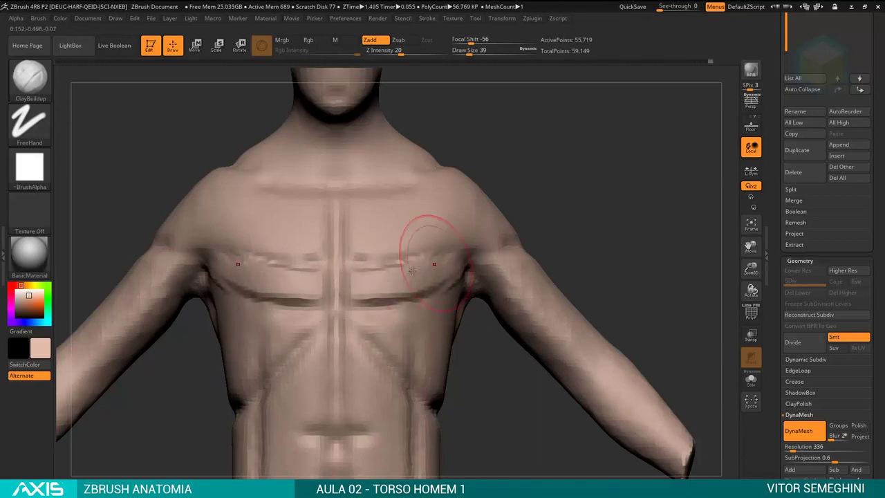
{"action": "left_click_drag", "start_coordinate": [425, 247], "coordinate": [453, 273]}
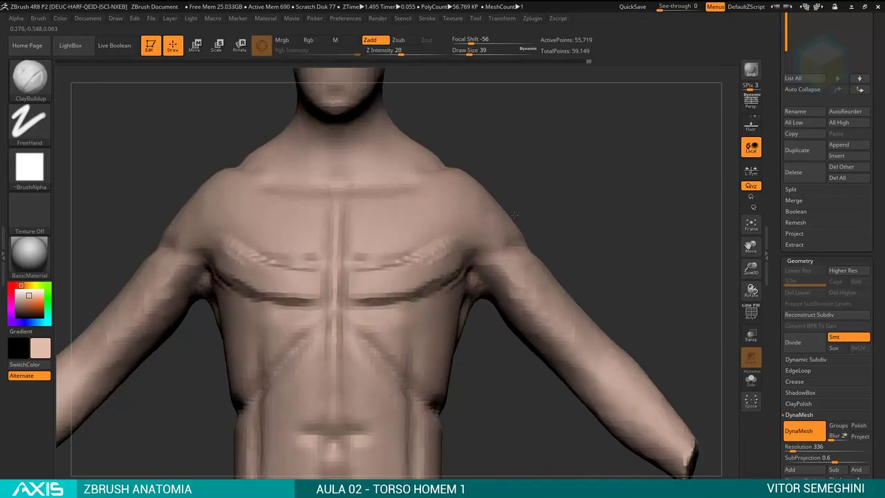
{"action": "left_click_drag", "start_coordinate": [539, 207], "coordinate": [480, 256]}
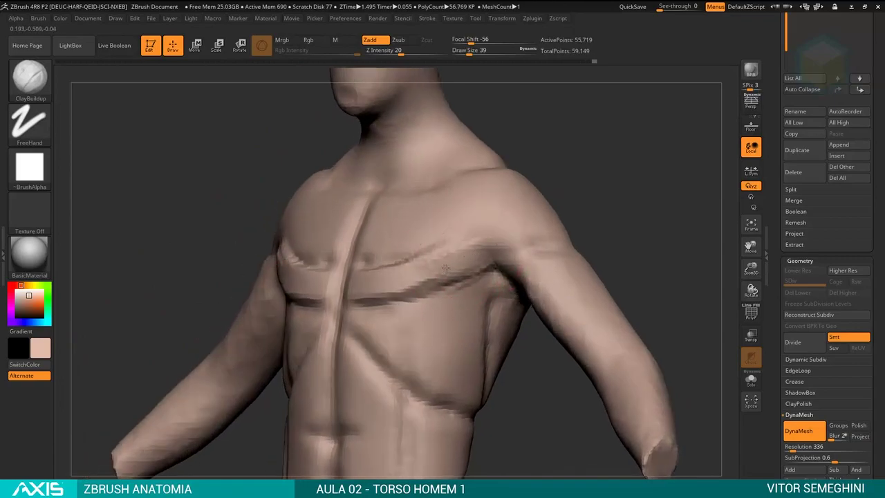
{"action": "left_click_drag", "start_coordinate": [443, 292], "coordinate": [365, 290]}
{"action": "mouse_move", "coordinate": [510, 203]}
{"action": "left_mouse_down", "text": "shift"}
{"action": "mouse_move", "coordinate": [563, 184]}
{"action": "mouse_move", "coordinate": [547, 202]}
{"action": "left_mouse_up", "text": "shift"}
{"action": "mouse_move", "coordinate": [433, 270]}
{"action": "left_mouse_down"}
{"action": "mouse_move", "coordinate": [547, 191]}
{"action": "mouse_move", "coordinate": [551, 99]}
{"action": "mouse_move", "coordinate": [545, 164]}
{"action": "mouse_move", "coordinate": [559, 181]}
{"action": "left_mouse_up"}
{"action": "left_click_drag", "start_coordinate": [383, 282], "coordinate": [316, 286]}
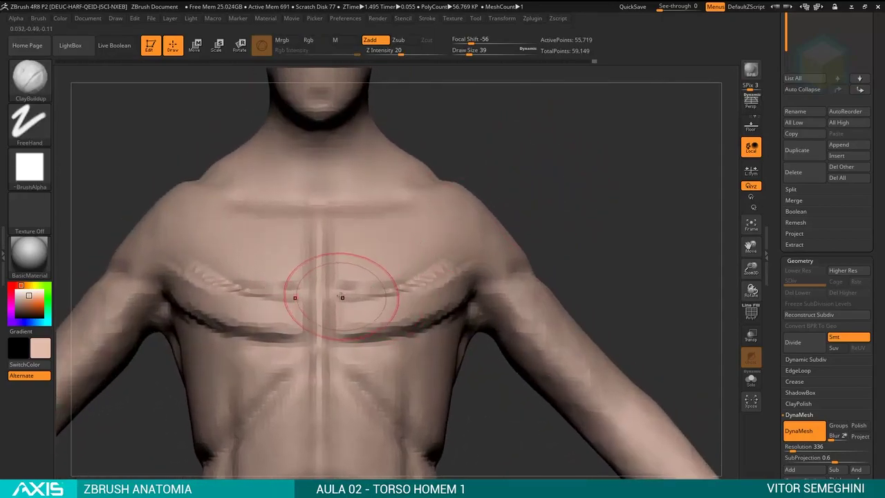
{"action": "mouse_move", "coordinate": [408, 304]}
{"action": "left_mouse_down"}
{"action": "mouse_move", "coordinate": [353, 285]}
{"action": "mouse_move", "coordinate": [446, 269]}
{"action": "left_mouse_up"}
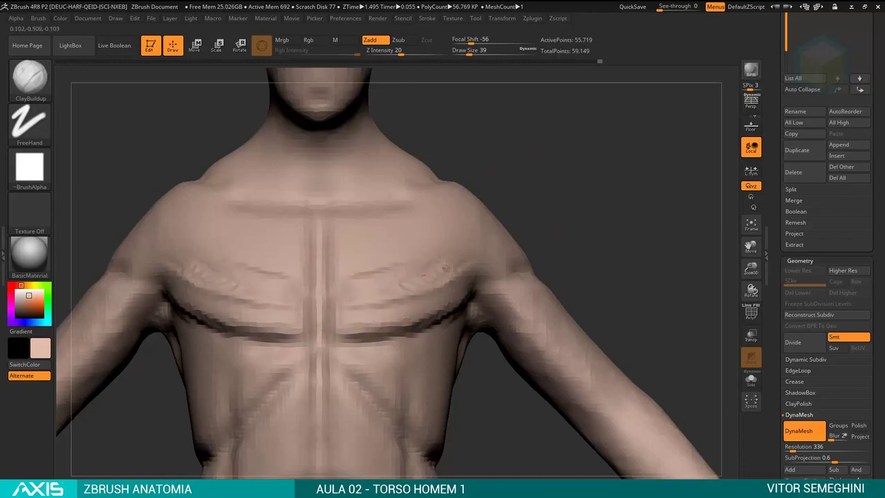
{"action": "mouse_move", "coordinate": [379, 287]}
{"action": "left_mouse_down", "text": "shift"}
{"action": "mouse_move", "coordinate": [423, 276]}
{"action": "mouse_move", "coordinate": [427, 290]}
{"action": "left_mouse_up", "text": "shift"}
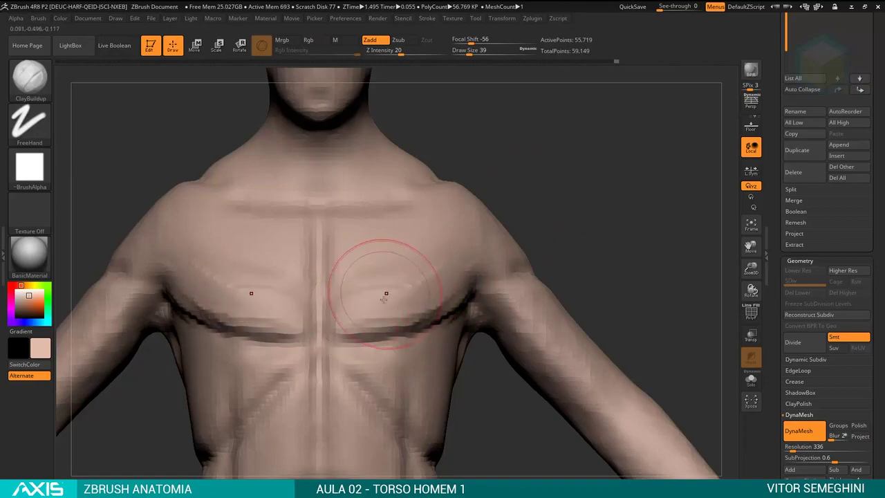
Outline both pectoral shapes from a straight front view, then reframe on the chest.
{"action": "left_click_drag", "start_coordinate": [522, 213], "coordinate": [477, 206]}
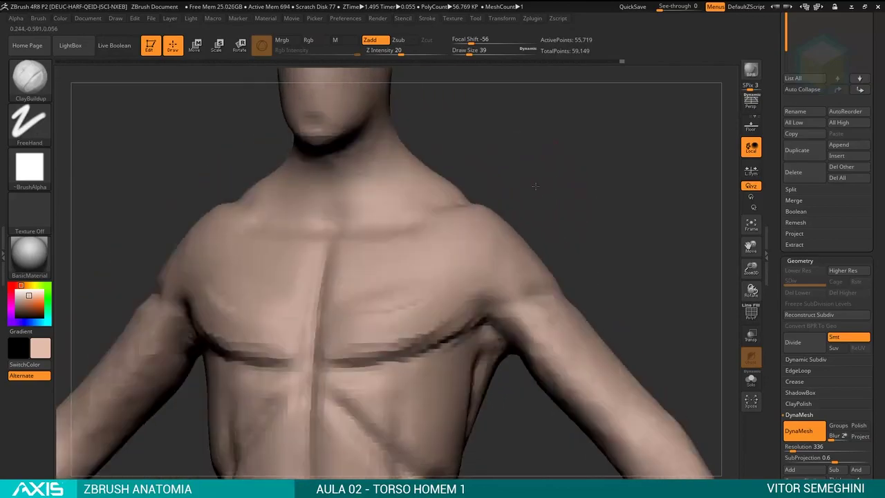
{"action": "left_click_drag", "start_coordinate": [534, 187], "coordinate": [360, 249]}
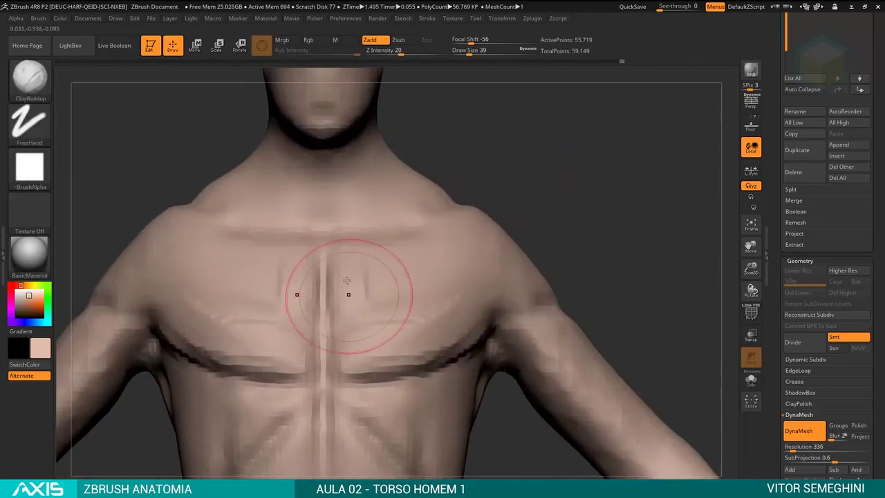
{"action": "left_click_drag", "start_coordinate": [269, 249], "coordinate": [208, 291]}
{"action": "mouse_move", "coordinate": [332, 249]}
{"action": "left_mouse_down"}
{"action": "mouse_move", "coordinate": [449, 291]}
{"action": "mouse_move", "coordinate": [372, 309]}
{"action": "mouse_move", "coordinate": [495, 294]}
{"action": "left_mouse_up"}
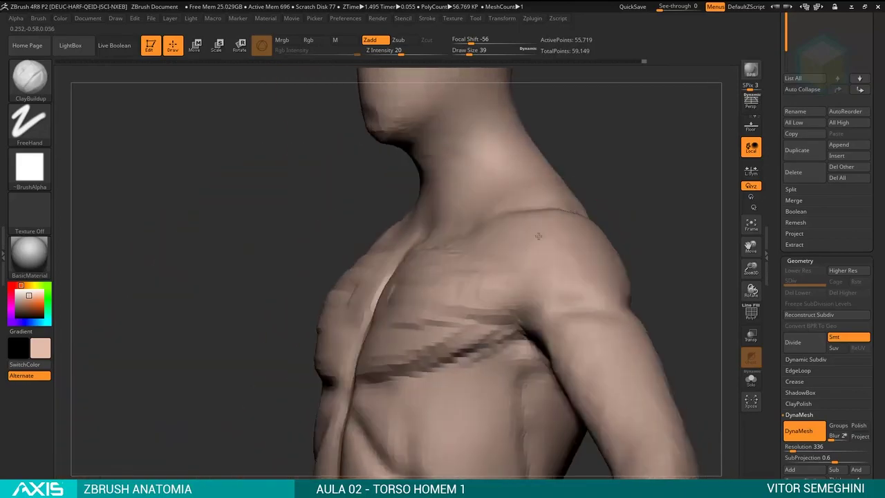
{"action": "mouse_move", "coordinate": [535, 260]}
{"action": "left_mouse_down"}
{"action": "mouse_move", "coordinate": [576, 149]}
{"action": "mouse_move", "coordinate": [404, 284]}
{"action": "left_mouse_up"}
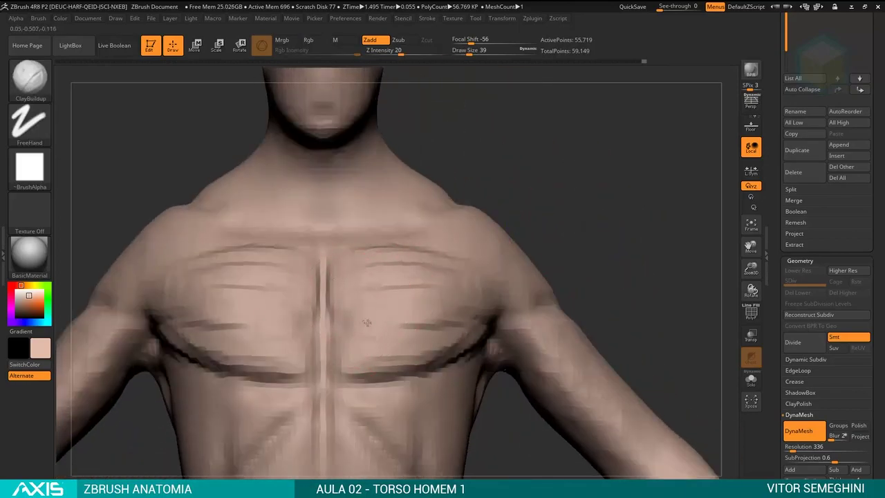
{"action": "key", "text": "f"}
{"action": "mouse_move", "coordinate": [582, 217]}
{"action": "left_mouse_down", "text": "alt"}
{"action": "mouse_move", "coordinate": [573, 222]}
{"action": "mouse_move", "coordinate": [579, 229]}
{"action": "mouse_move", "coordinate": [545, 228]}
{"action": "mouse_move", "coordinate": [575, 230]}
{"action": "mouse_move", "coordinate": [571, 270]}
{"action": "mouse_move", "coordinate": [567, 249]}
{"action": "left_mouse_up", "text": "alt"}
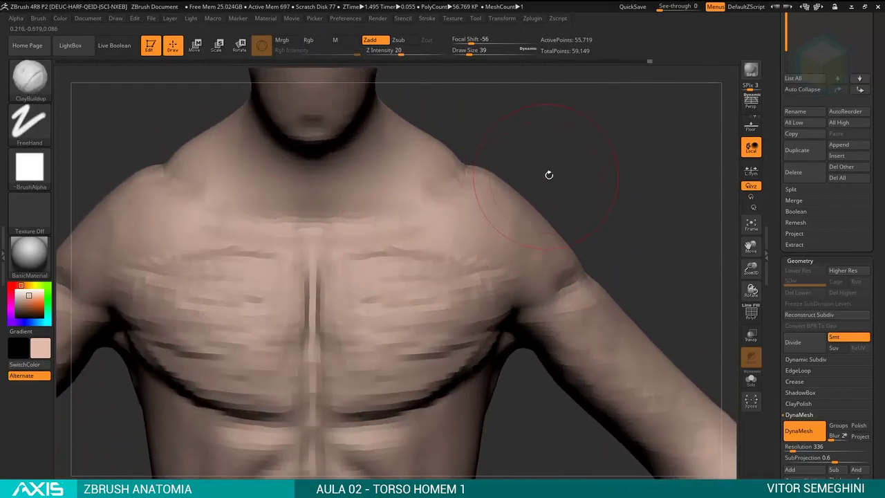
With the Move brush (BMV), pull the lower pectoral crease slightly downward.
{"action": "key", "text": "b"}
{"action": "key", "text": "m"}
{"action": "key", "text": "v"}
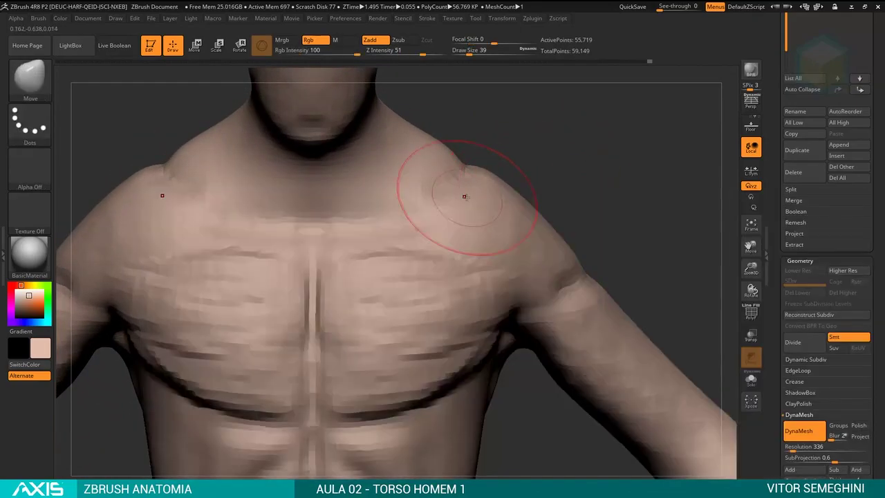
{"action": "mouse_move", "coordinate": [464, 197]}
{"action": "left_mouse_down"}
{"action": "mouse_move", "coordinate": [538, 172]}
{"action": "mouse_move", "coordinate": [547, 187]}
{"action": "mouse_move", "coordinate": [449, 228]}
{"action": "left_mouse_up"}
{"action": "left_click_drag", "start_coordinate": [397, 249], "coordinate": [396, 263]}
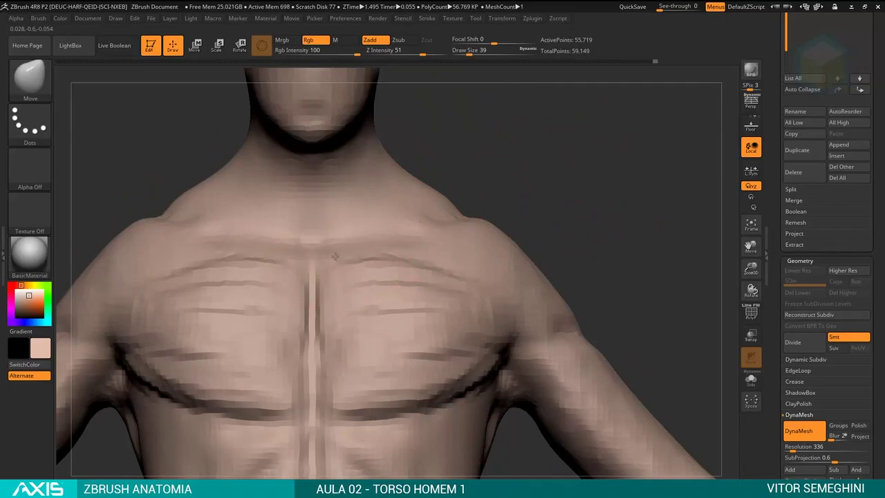
{"action": "left_click_drag", "start_coordinate": [524, 193], "coordinate": [559, 259]}
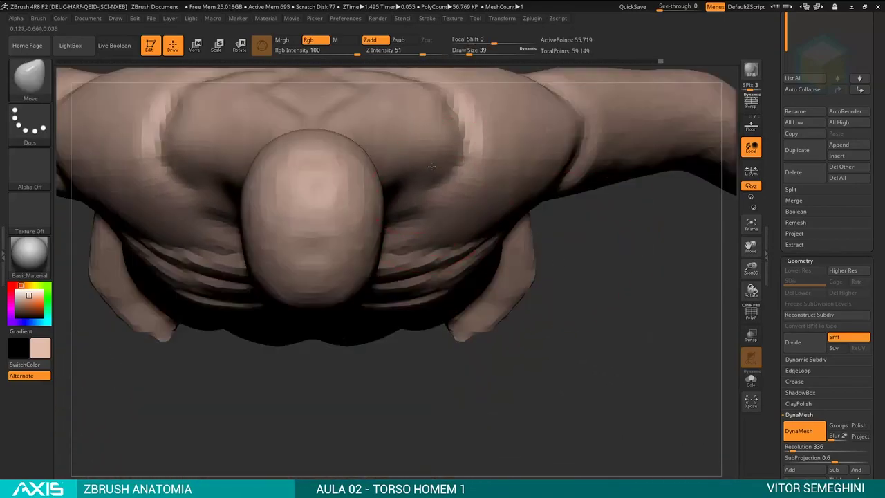
{"action": "left_click_drag", "start_coordinate": [557, 239], "coordinate": [575, 168]}
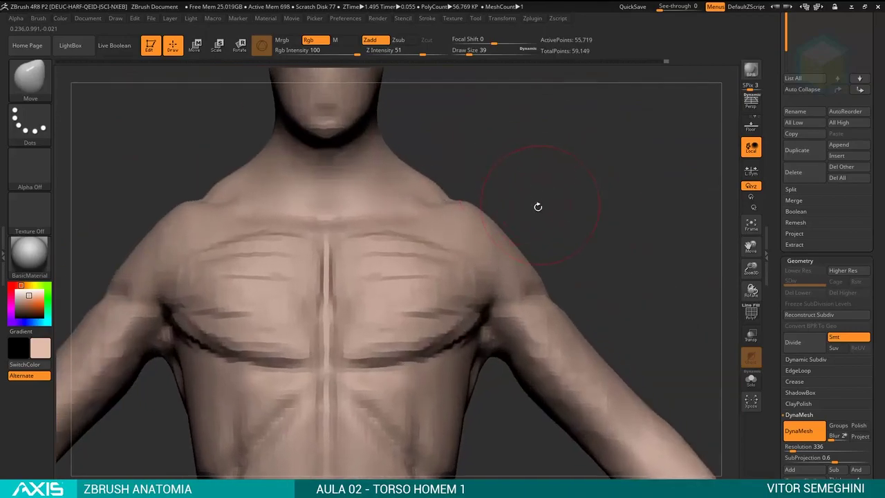
With ClayBuildup, add mass to both deltoids and from the upper pectorals toward the shoulders.
{"action": "key", "text": "b"}
{"action": "key", "text": "c"}
{"action": "key", "text": "b"}
{"action": "left_click_drag", "start_coordinate": [554, 207], "coordinate": [452, 201]}
{"action": "left_click_drag", "start_coordinate": [540, 190], "coordinate": [374, 231]}
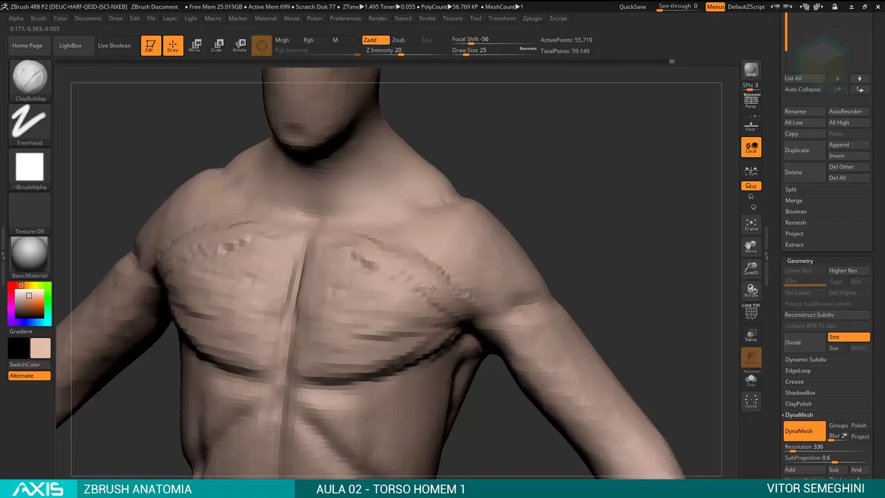
{"action": "mouse_move", "coordinate": [510, 309]}
{"action": "left_mouse_down"}
{"action": "mouse_move", "coordinate": [575, 229]}
{"action": "mouse_move", "coordinate": [460, 237]}
{"action": "left_mouse_up"}
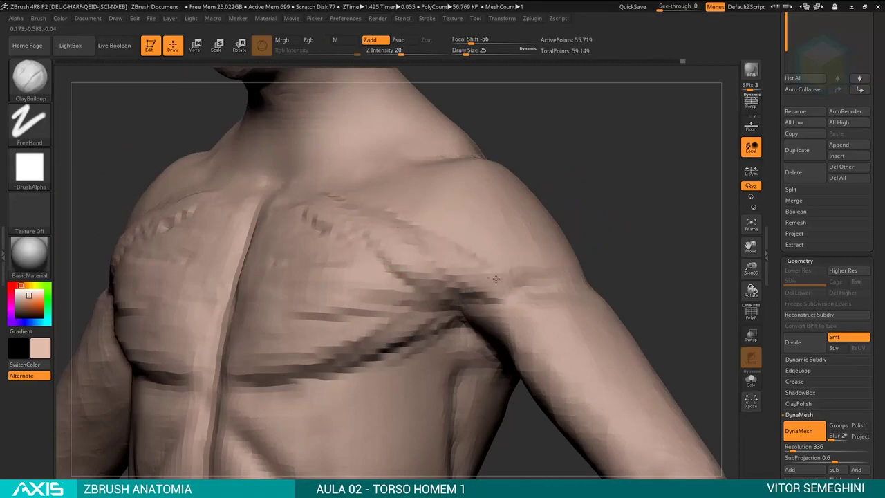
{"action": "mouse_move", "coordinate": [585, 180]}
{"action": "left_mouse_down"}
{"action": "mouse_move", "coordinate": [573, 158]}
{"action": "mouse_move", "coordinate": [661, 155]}
{"action": "mouse_move", "coordinate": [405, 197]}
{"action": "mouse_move", "coordinate": [535, 200]}
{"action": "mouse_move", "coordinate": [438, 178]}
{"action": "mouse_move", "coordinate": [542, 257]}
{"action": "left_mouse_up"}
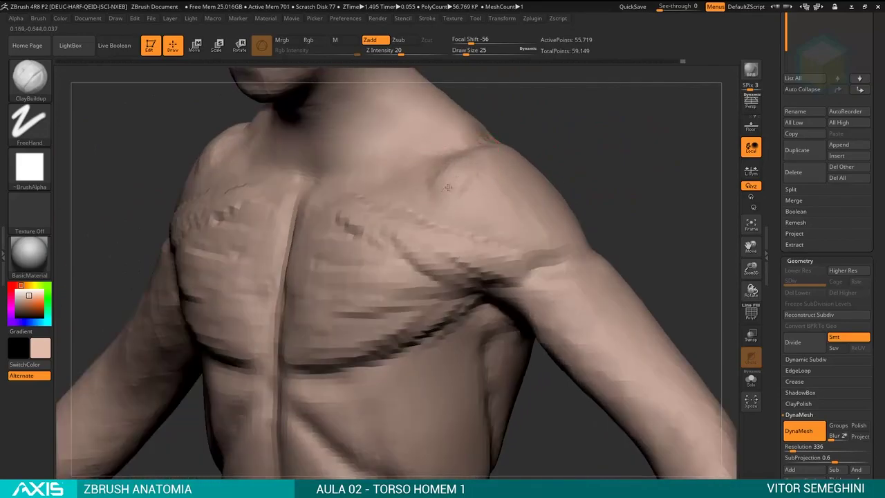
{"action": "mouse_move", "coordinate": [588, 194]}
{"action": "left_mouse_down"}
{"action": "mouse_move", "coordinate": [599, 173]}
{"action": "mouse_move", "coordinate": [485, 218]}
{"action": "mouse_move", "coordinate": [517, 270]}
{"action": "left_mouse_up"}
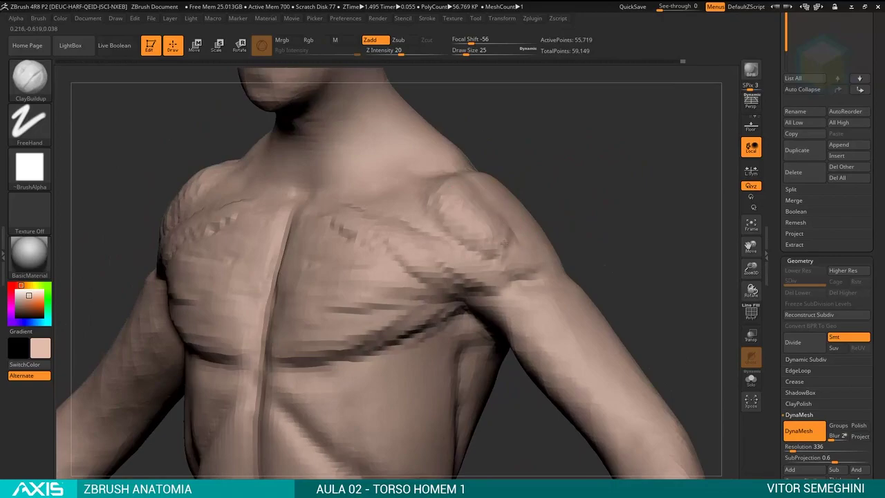
{"action": "left_click_drag", "start_coordinate": [552, 174], "coordinate": [572, 188]}
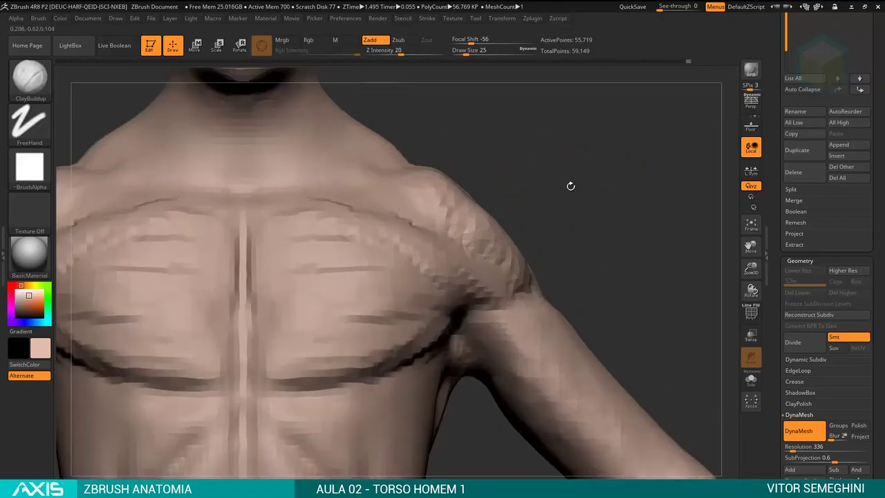
{"action": "mouse_move", "coordinate": [405, 197]}
{"action": "left_mouse_down"}
{"action": "mouse_move", "coordinate": [311, 218]}
{"action": "mouse_move", "coordinate": [366, 208]}
{"action": "left_mouse_up"}
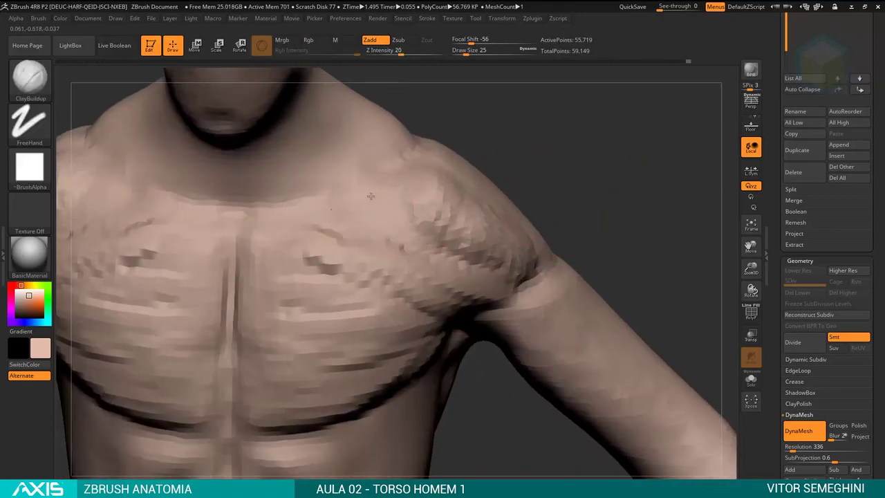
{"action": "left_click_drag", "start_coordinate": [385, 174], "coordinate": [325, 225]}
DynaMesh the torso at resolution 568, about 159,000 points.
{"action": "left_click_drag", "start_coordinate": [510, 144], "coordinate": [519, 233]}
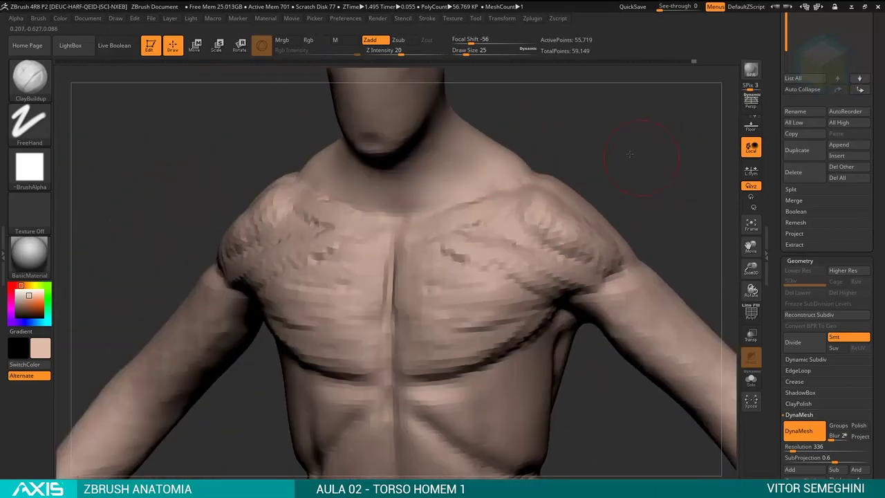
{"action": "left_click_drag", "start_coordinate": [636, 170], "coordinate": [766, 302]}
{"action": "left_click_drag", "start_coordinate": [797, 446], "coordinate": [809, 446]}
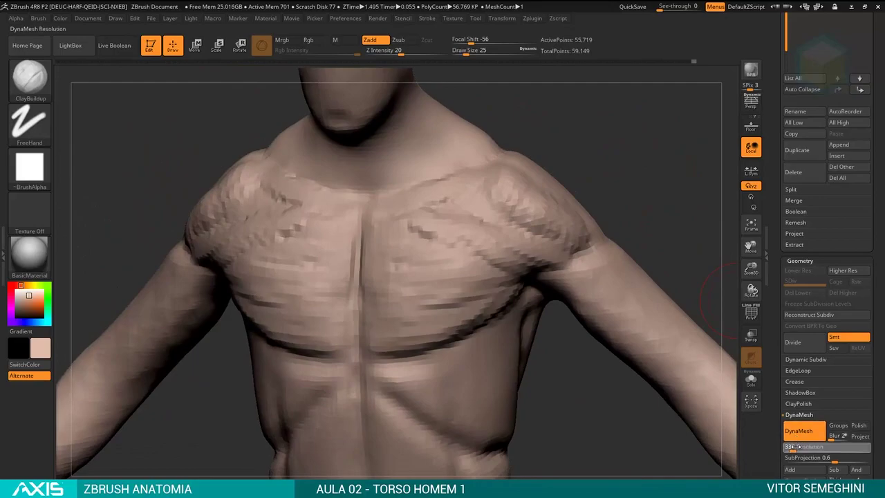
{"action": "left_click_drag", "start_coordinate": [618, 164], "coordinate": [587, 190], "text": "ctrl"}
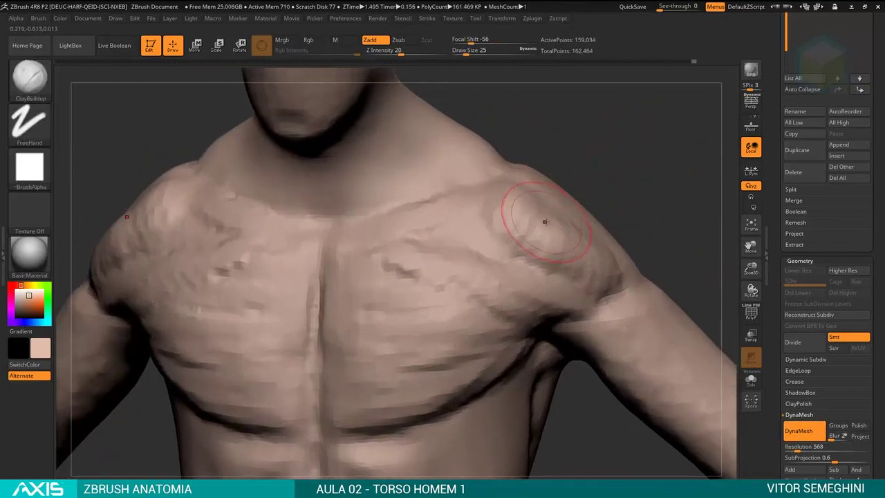
Carve mirrored creases along the pectoral–deltoid grooves with DamStandard (BDS).
{"action": "key", "text": "b"}
{"action": "key", "text": "d"}
{"action": "key", "text": "s"}
{"action": "left_click_drag", "start_coordinate": [467, 222], "coordinate": [457, 221]}
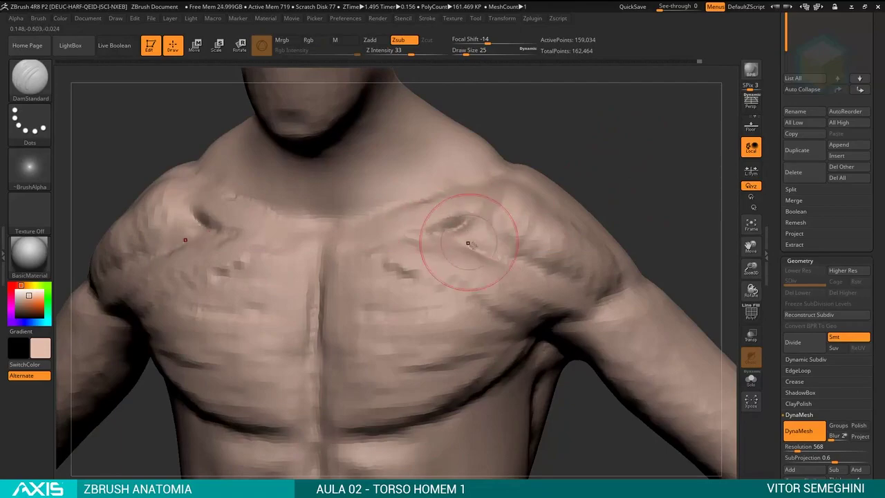
{"action": "left_click_drag", "start_coordinate": [485, 239], "coordinate": [516, 263]}
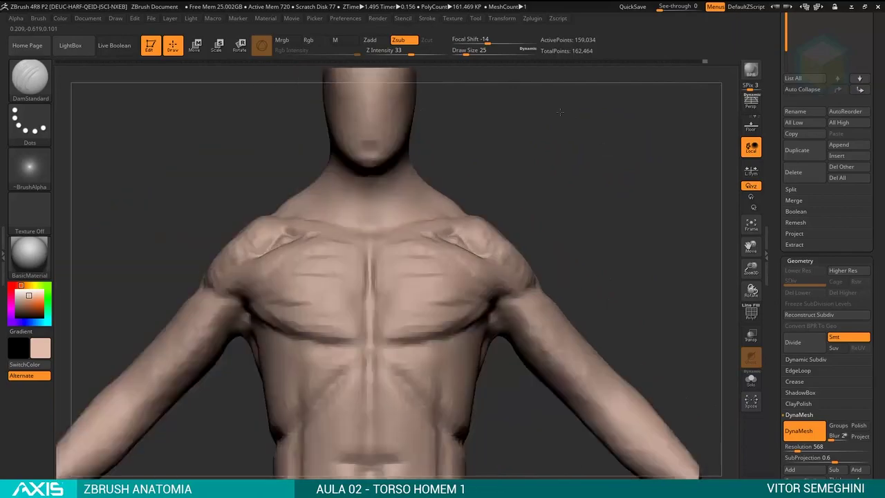
{"action": "mouse_move", "coordinate": [583, 156]}
{"action": "left_mouse_down", "text": "alt"}
{"action": "mouse_move", "coordinate": [605, 211]}
{"action": "mouse_move", "coordinate": [527, 226]}
{"action": "left_mouse_up", "text": "alt"}
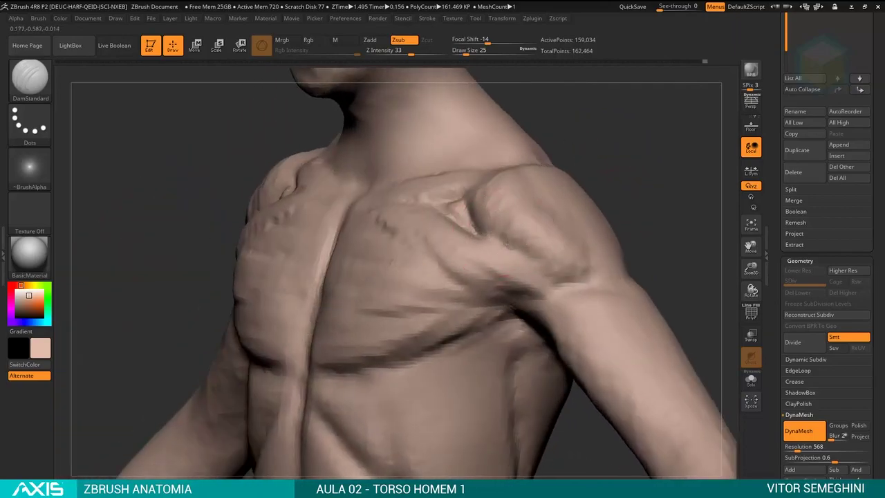
{"action": "left_click_drag", "start_coordinate": [527, 261], "coordinate": [540, 278]}
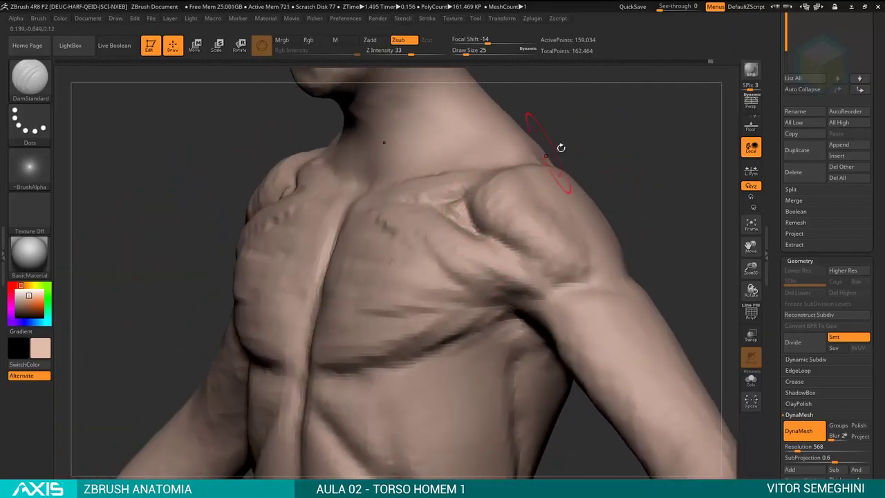
{"action": "left_click_drag", "start_coordinate": [561, 148], "coordinate": [470, 218]}
{"action": "mouse_move", "coordinate": [606, 149]}
{"action": "left_mouse_down"}
{"action": "mouse_move", "coordinate": [562, 140]}
{"action": "mouse_move", "coordinate": [618, 182]}
{"action": "mouse_move", "coordinate": [472, 220]}
{"action": "left_mouse_up"}
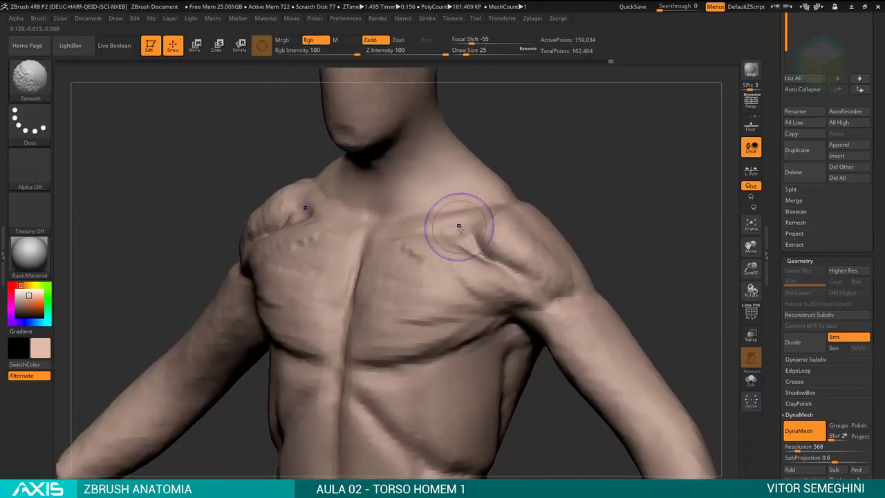
Carve a horizontal crease under the chest, checking it from front and low views.
{"action": "mouse_move", "coordinate": [455, 217]}
{"action": "left_mouse_down"}
{"action": "mouse_move", "coordinate": [567, 180]}
{"action": "mouse_move", "coordinate": [507, 215]}
{"action": "mouse_move", "coordinate": [401, 209]}
{"action": "left_mouse_up"}
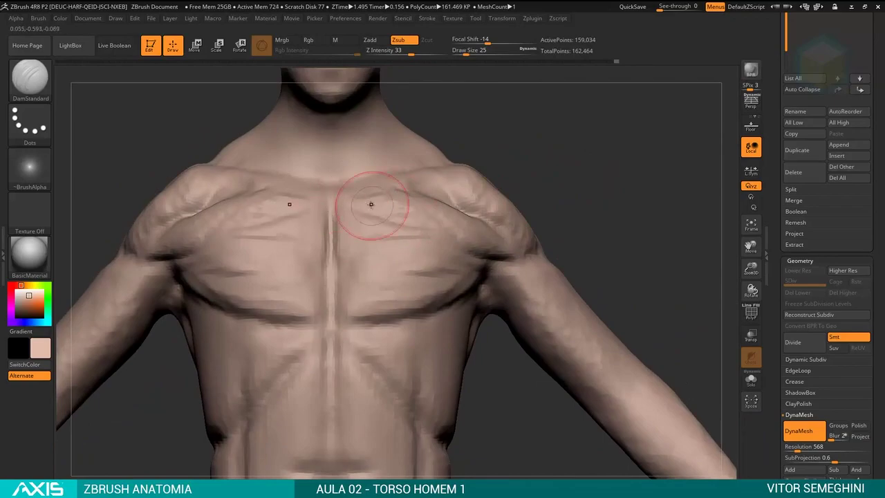
{"action": "left_click_drag", "start_coordinate": [490, 255], "coordinate": [377, 208]}
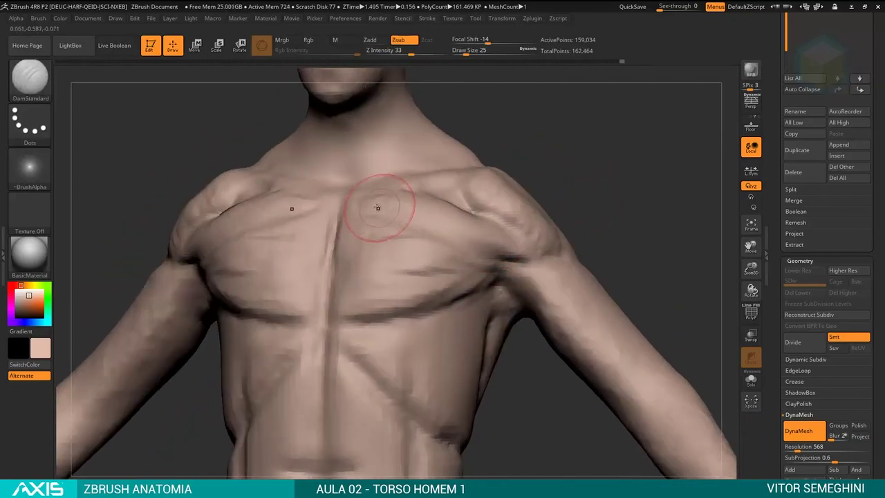
{"action": "key", "text": "f"}
{"action": "left_click_drag", "start_coordinate": [547, 178], "coordinate": [484, 228], "text": "alt"}
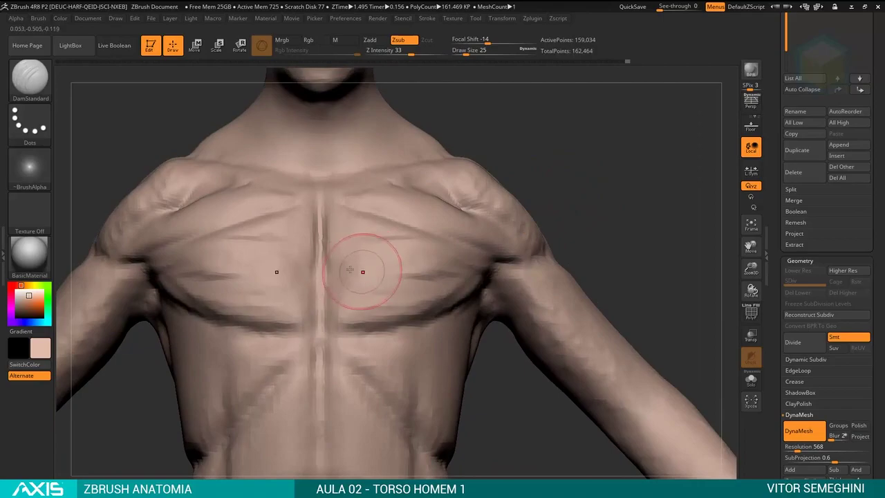
{"action": "left_click_drag", "start_coordinate": [404, 269], "coordinate": [483, 266]}
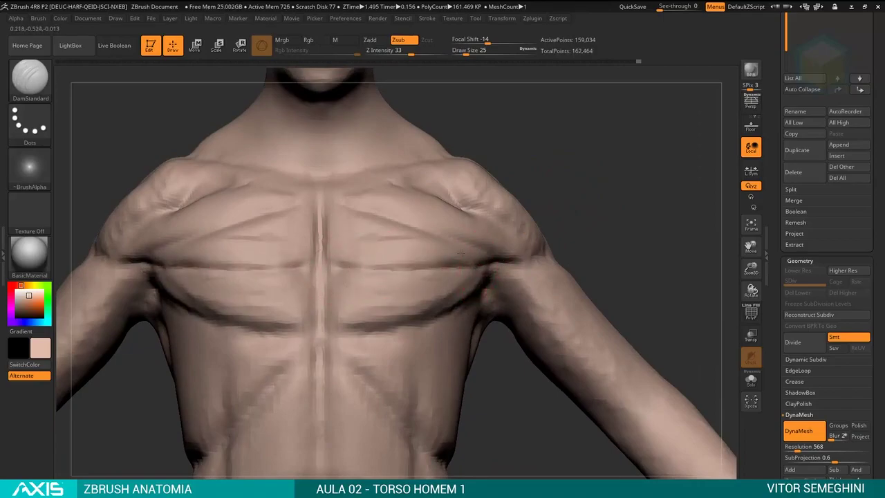
{"action": "key", "text": "f"}
{"action": "mouse_move", "coordinate": [546, 207]}
{"action": "left_mouse_down", "text": "alt"}
{"action": "mouse_move", "coordinate": [543, 170]}
{"action": "mouse_move", "coordinate": [553, 198]}
{"action": "mouse_move", "coordinate": [515, 188]}
{"action": "mouse_move", "coordinate": [583, 187]}
{"action": "mouse_move", "coordinate": [574, 161]}
{"action": "mouse_move", "coordinate": [351, 249]}
{"action": "left_mouse_up", "text": "alt"}
{"action": "key", "text": "f"}
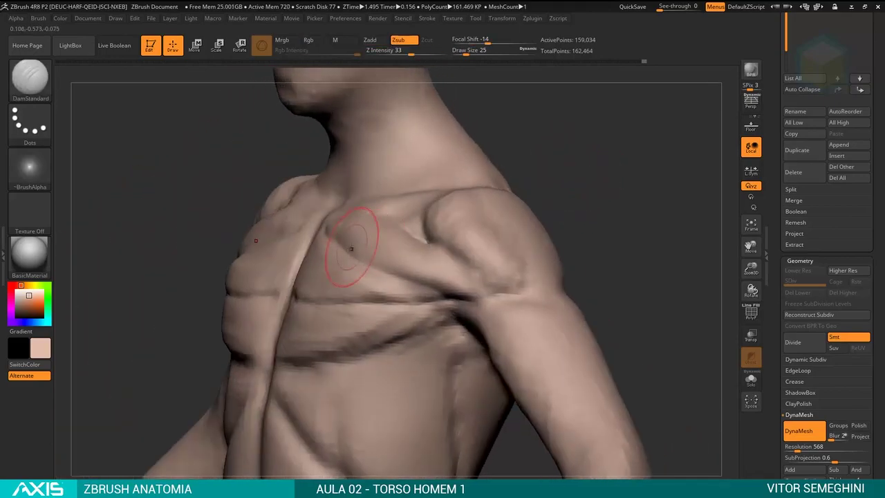
{"action": "mouse_move", "coordinate": [427, 271]}
{"action": "left_mouse_down"}
{"action": "mouse_move", "coordinate": [579, 180]}
{"action": "mouse_move", "coordinate": [524, 186]}
{"action": "mouse_move", "coordinate": [593, 174]}
{"action": "mouse_move", "coordinate": [567, 177]}
{"action": "mouse_move", "coordinate": [547, 219]}
{"action": "mouse_move", "coordinate": [498, 235]}
{"action": "left_mouse_up"}
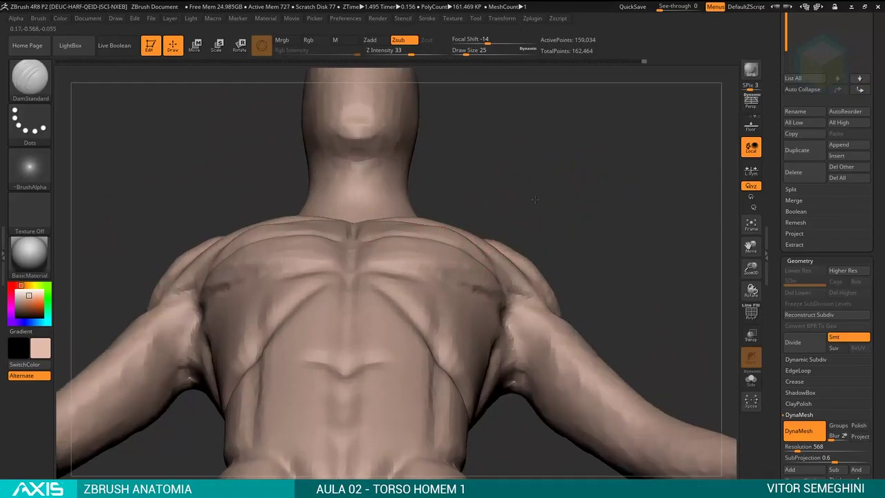
Try the Move brush, then set ClayBuildup to draw size 41 and intensity 20.
{"action": "key", "text": "b"}
{"action": "key", "text": "m"}
{"action": "key", "text": "v"}
{"action": "key", "text": "space"}
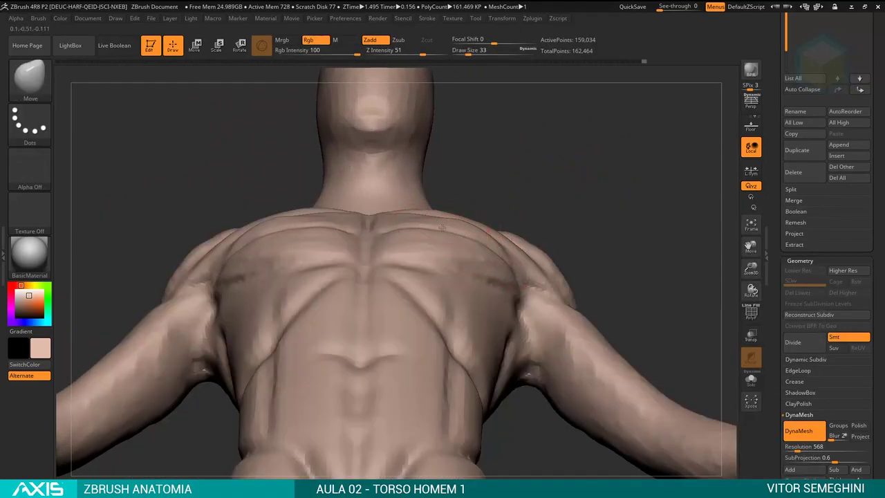
{"action": "mouse_move", "coordinate": [442, 226]}
{"action": "left_mouse_down"}
{"action": "mouse_move", "coordinate": [431, 211]}
{"action": "mouse_move", "coordinate": [530, 316]}
{"action": "mouse_move", "coordinate": [418, 216]}
{"action": "mouse_move", "coordinate": [556, 186]}
{"action": "left_mouse_up"}
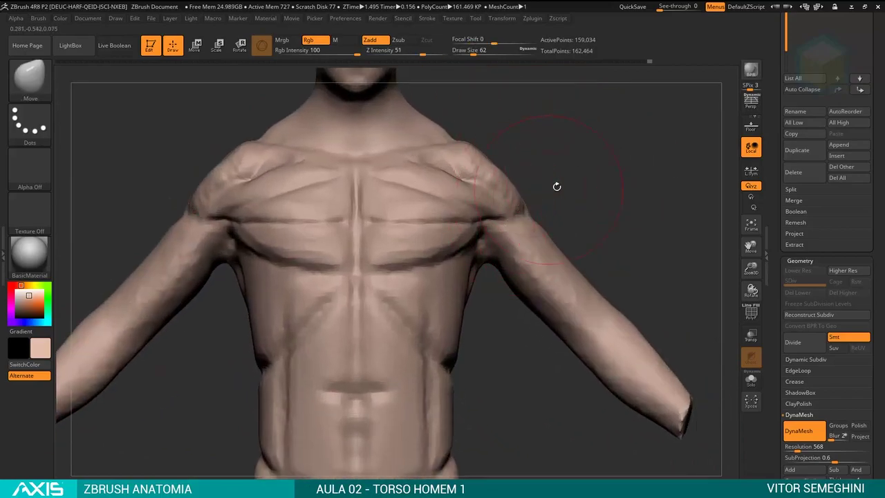
{"action": "key", "text": "space"}
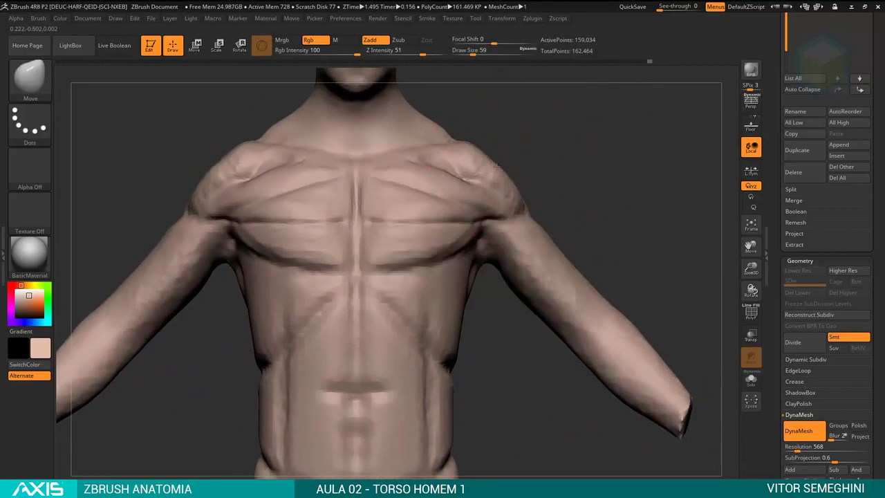
{"action": "mouse_move", "coordinate": [499, 164]}
{"action": "left_mouse_down"}
{"action": "mouse_move", "coordinate": [518, 180]}
{"action": "mouse_move", "coordinate": [518, 165]}
{"action": "left_mouse_up"}
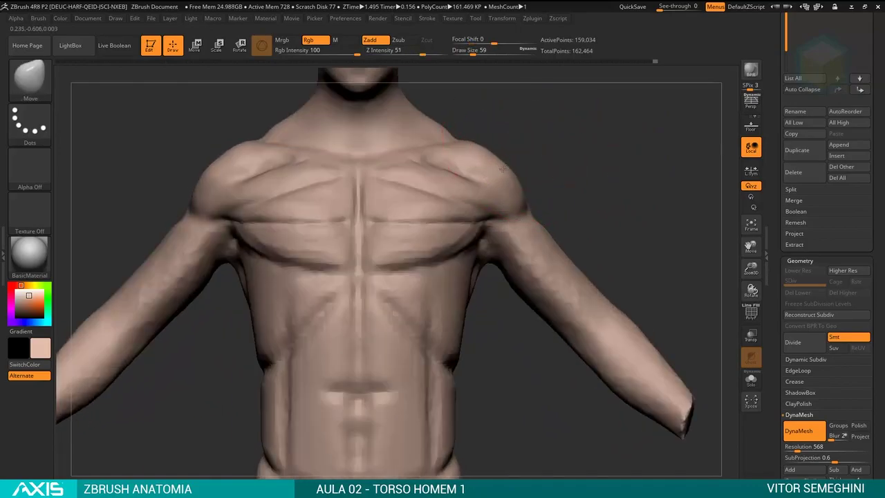
{"action": "mouse_move", "coordinate": [566, 170]}
{"action": "left_mouse_down"}
{"action": "mouse_move", "coordinate": [530, 169]}
{"action": "mouse_move", "coordinate": [571, 176]}
{"action": "left_mouse_up"}
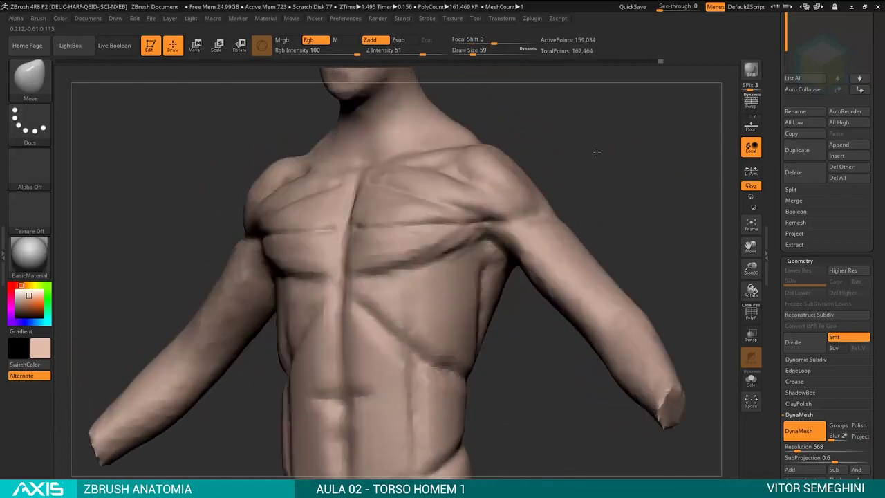
Cycle through DamStandard and Move while orbiting, settling on ClayBuildup.
{"action": "key", "text": "b"}
{"action": "key", "text": "b"}
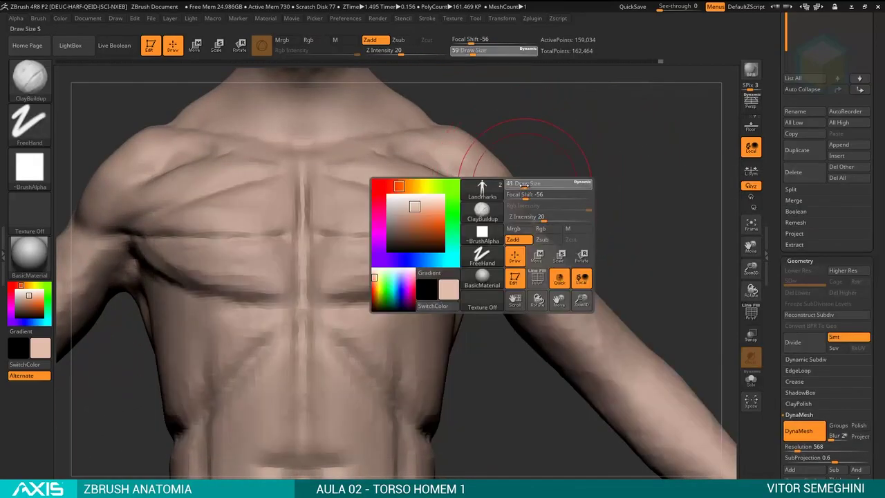
{"action": "left_click_drag", "start_coordinate": [577, 188], "coordinate": [506, 183]}
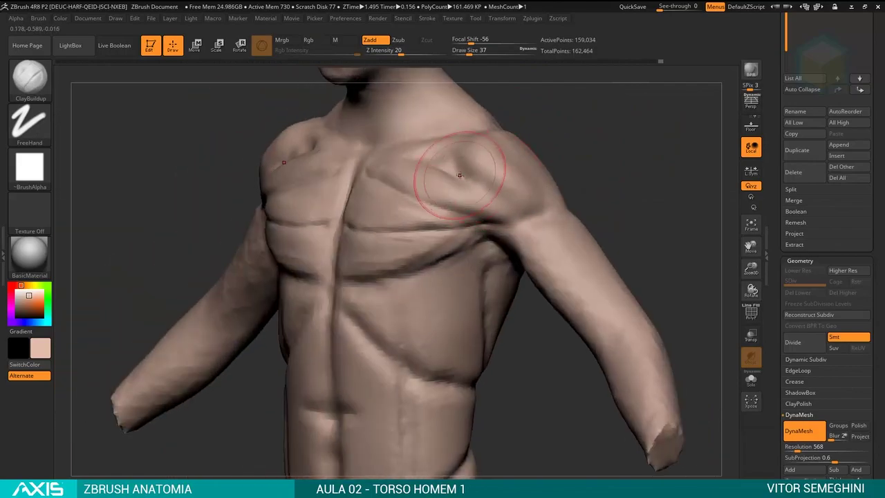
{"action": "key", "text": "b"}
{"action": "key", "text": "d"}
{"action": "key", "text": "s"}
{"action": "mouse_move", "coordinate": [540, 156]}
{"action": "left_mouse_down"}
{"action": "mouse_move", "coordinate": [620, 148]}
{"action": "mouse_move", "coordinate": [554, 207]}
{"action": "left_mouse_up"}
{"action": "key", "text": "b"}
{"action": "key", "text": "m"}
{"action": "key", "text": "v"}
{"action": "key", "text": "b"}
{"action": "key", "text": "d"}
{"action": "key", "text": "s"}
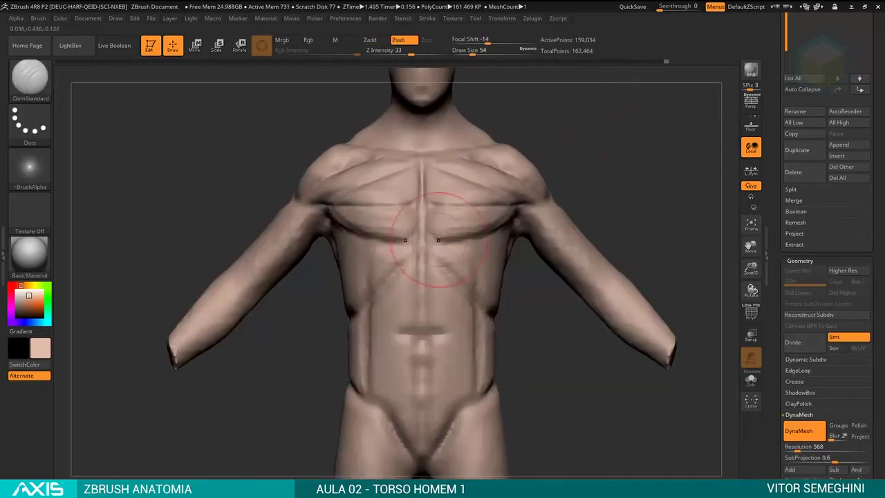
{"action": "left_click_drag", "start_coordinate": [515, 292], "coordinate": [518, 289]}
{"action": "key", "text": "b"}
{"action": "key", "text": "c"}
{"action": "key", "text": "b"}
{"action": "key", "text": "space"}
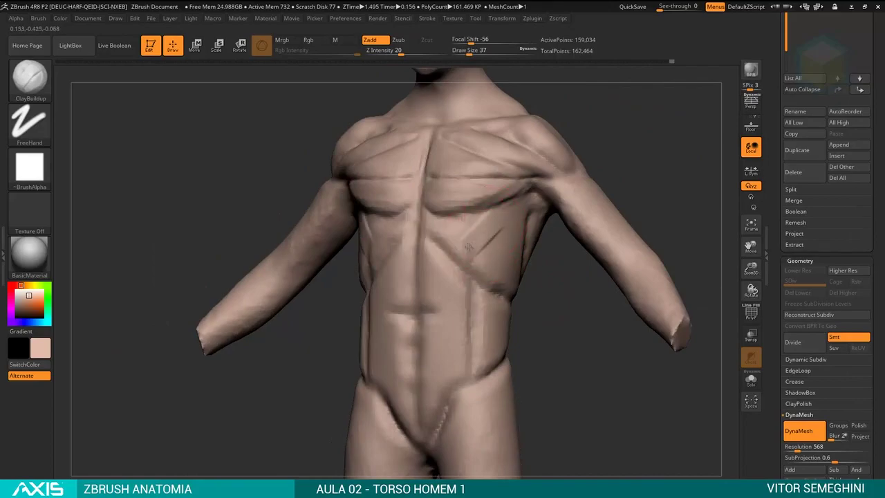
Build clay along the ribcage and upper abdomen at brush size 37, then zoom out.
{"action": "left_click_drag", "start_coordinate": [504, 231], "coordinate": [495, 258]}
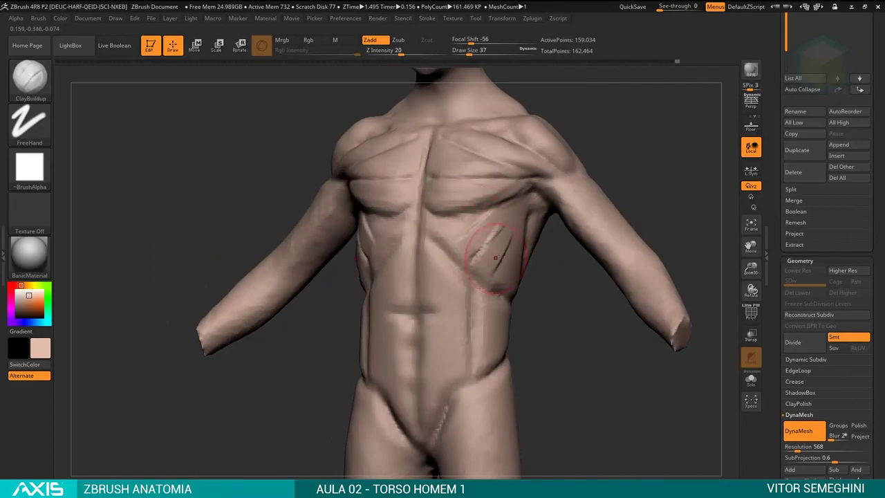
{"action": "left_click_drag", "start_coordinate": [526, 290], "coordinate": [473, 240]}
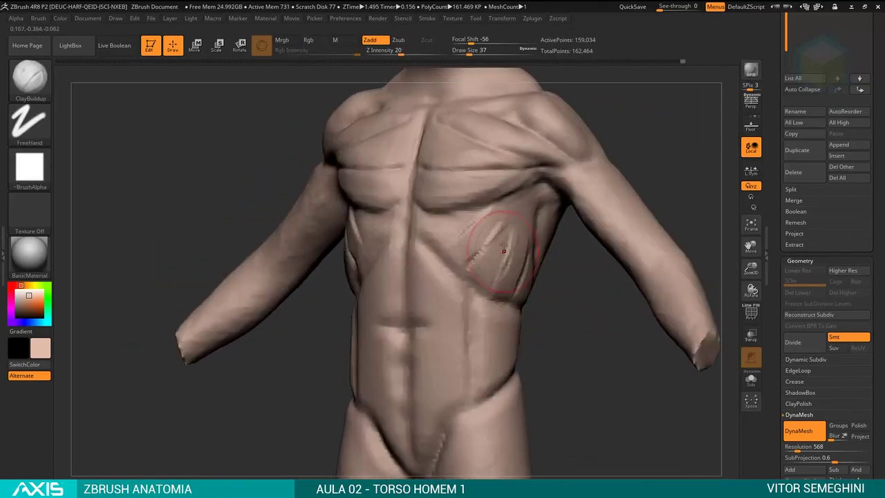
{"action": "left_click_drag", "start_coordinate": [509, 276], "coordinate": [520, 235]}
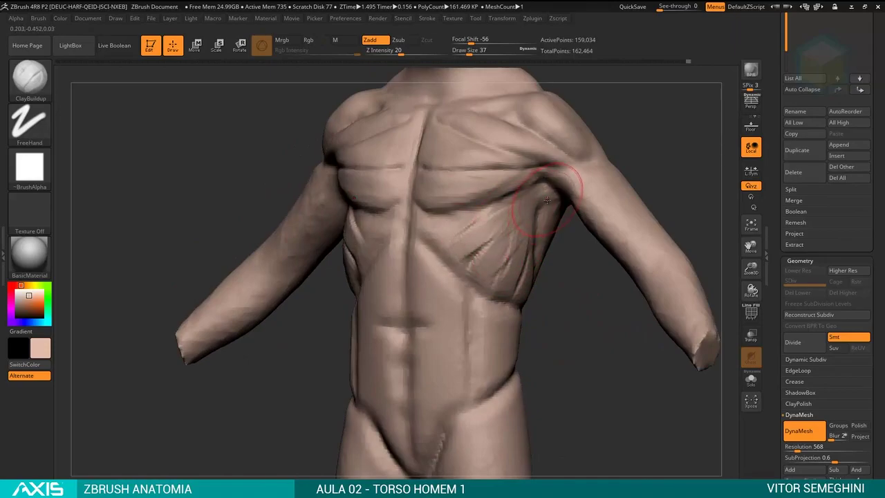
{"action": "mouse_move", "coordinate": [569, 268]}
{"action": "left_mouse_down"}
{"action": "mouse_move", "coordinate": [531, 220]}
{"action": "mouse_move", "coordinate": [531, 249]}
{"action": "mouse_move", "coordinate": [531, 213]}
{"action": "left_mouse_up"}
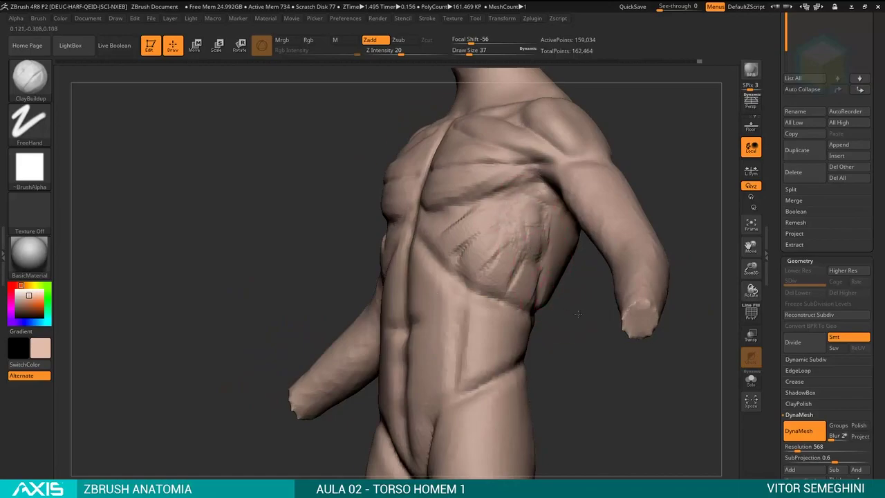
{"action": "mouse_move", "coordinate": [578, 313]}
{"action": "left_mouse_down", "text": "shift"}
{"action": "mouse_move", "coordinate": [537, 251]}
{"action": "mouse_move", "coordinate": [459, 263]}
{"action": "mouse_move", "coordinate": [453, 297]}
{"action": "left_mouse_up", "text": "shift"}
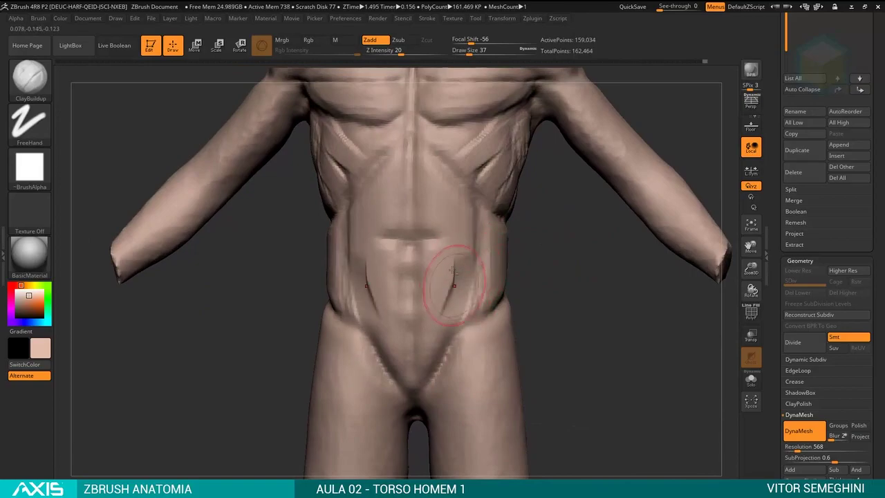
{"action": "mouse_move", "coordinate": [515, 276]}
{"action": "left_mouse_down"}
{"action": "mouse_move", "coordinate": [569, 296]}
{"action": "mouse_move", "coordinate": [448, 274]}
{"action": "left_mouse_up"}
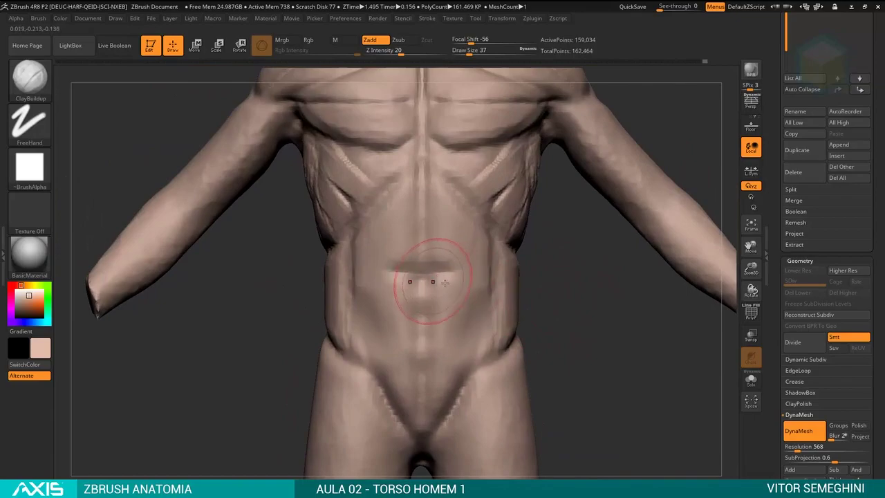
{"action": "key", "text": "f"}
{"action": "mouse_move", "coordinate": [540, 325]}
{"action": "left_mouse_down", "text": "alt"}
{"action": "mouse_move", "coordinate": [546, 354]}
{"action": "mouse_move", "coordinate": [533, 346]}
{"action": "left_mouse_up", "text": "alt"}
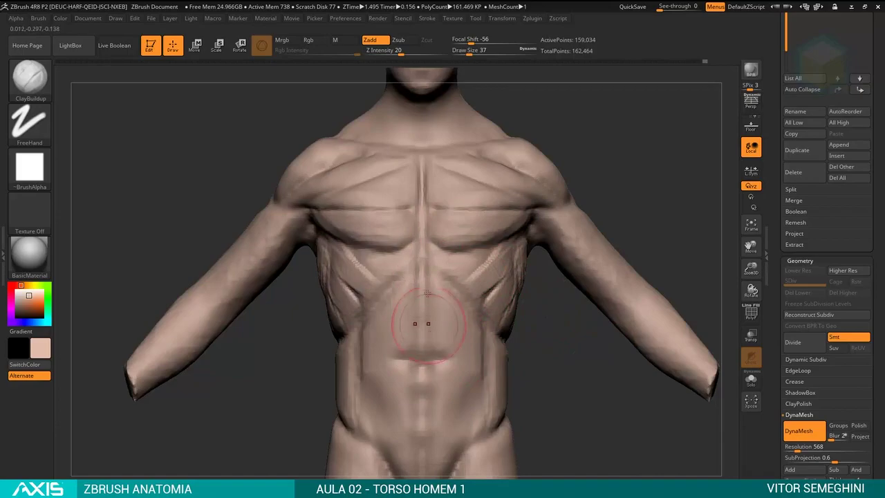
{"action": "right_click_drag", "start_coordinate": [523, 357], "coordinate": [540, 301], "text": "ctrl"}
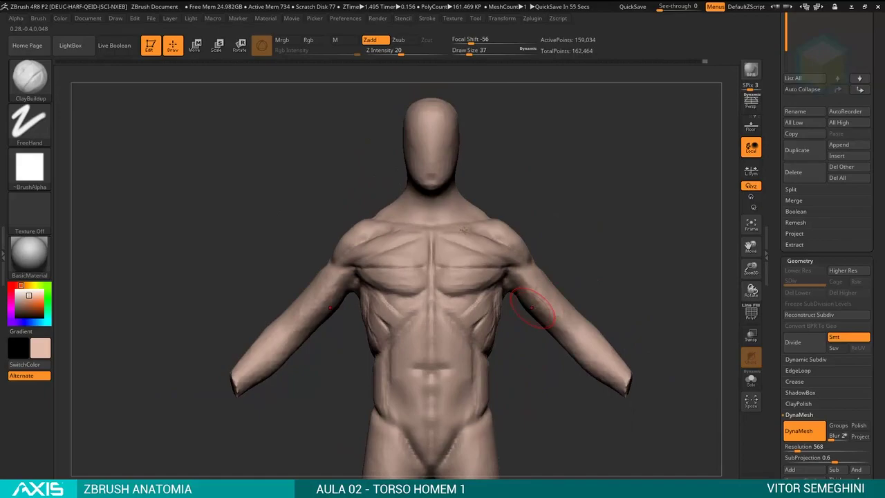
Carve a small DamStandard crease at the navel, then switch to the Pinterest anatomy reference.
{"action": "key", "text": "shift"}
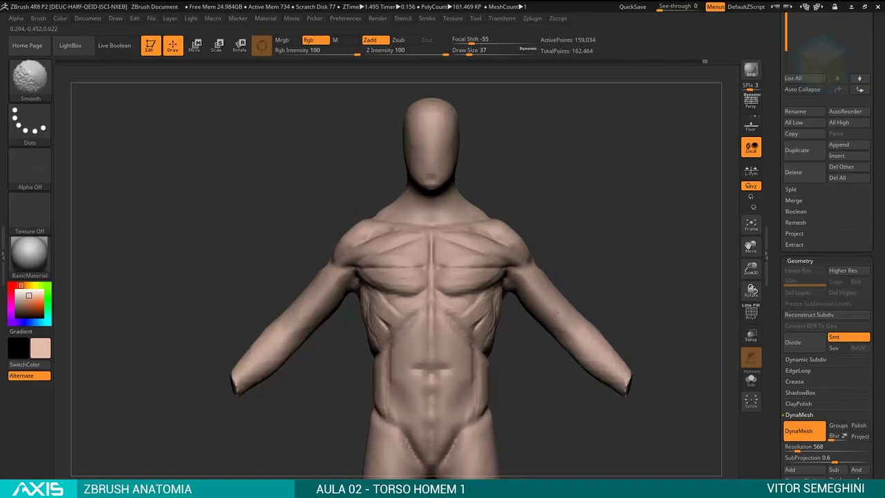
{"action": "mouse_move", "coordinate": [609, 261]}
{"action": "left_mouse_down"}
{"action": "mouse_move", "coordinate": [630, 249]}
{"action": "mouse_move", "coordinate": [622, 184]}
{"action": "left_mouse_up"}
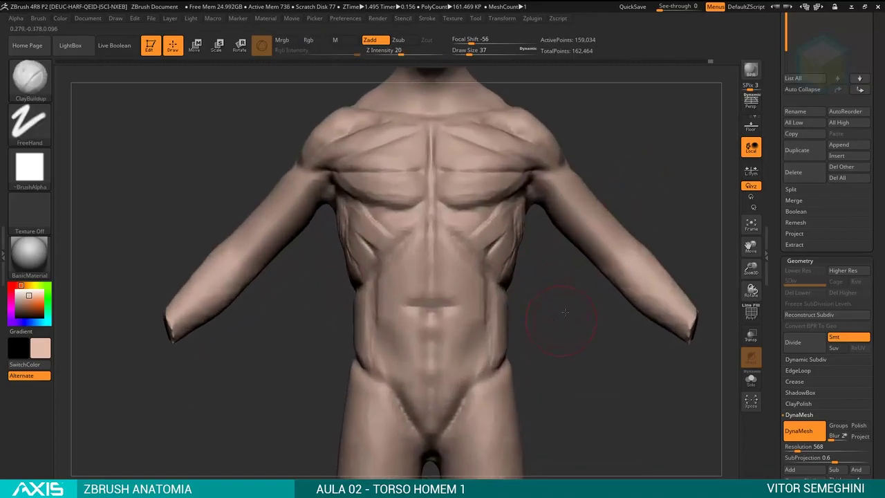
{"action": "left_click_drag", "start_coordinate": [563, 297], "coordinate": [543, 292]}
{"action": "key", "text": "b"}
{"action": "key", "text": "d"}
{"action": "key", "text": "s"}
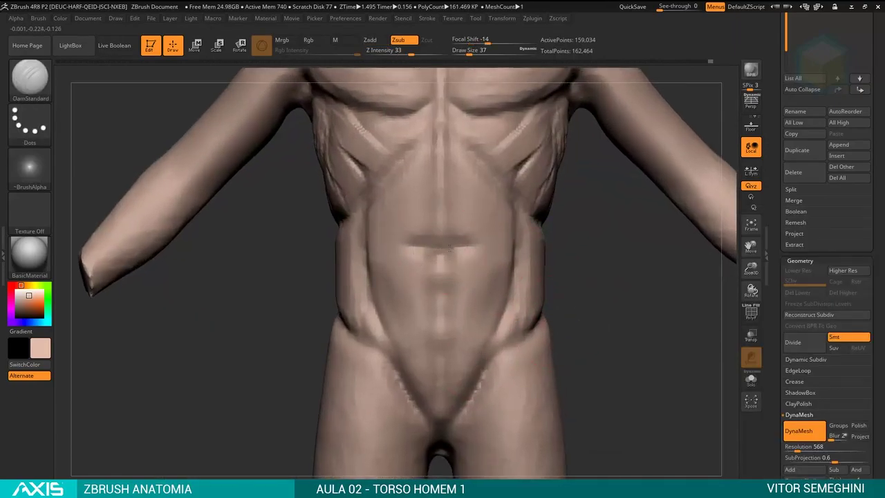
{"action": "left_click_drag", "start_coordinate": [440, 244], "coordinate": [452, 247]}
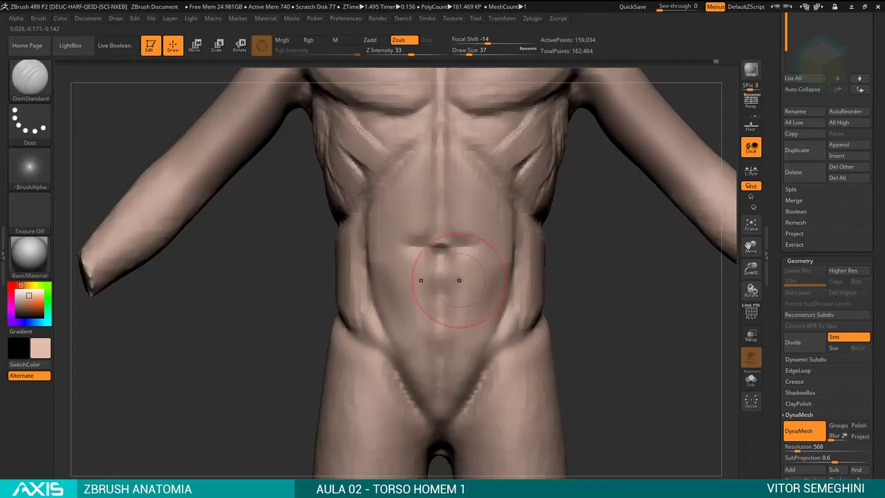
{"action": "key", "text": "alt+Tab"}
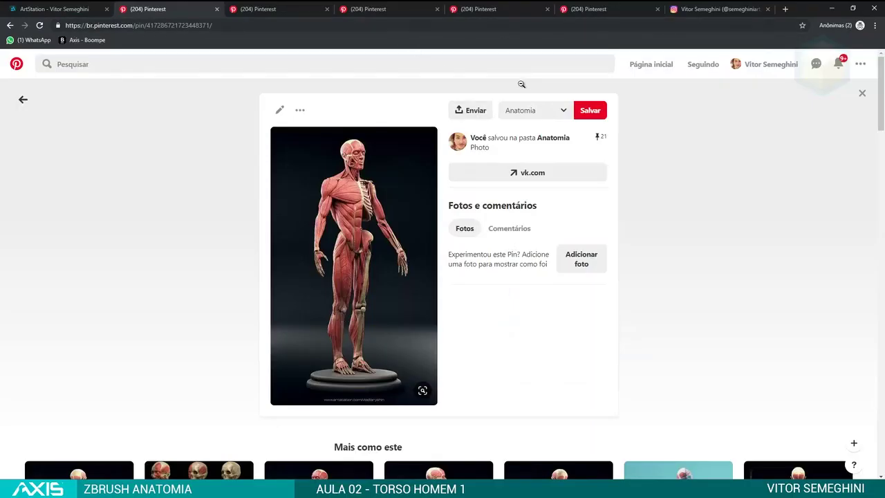
Study the six-pack abs reference pin, then return to the ZBrush sculpt.
{"action": "left_click", "coordinate": [294, 8]}
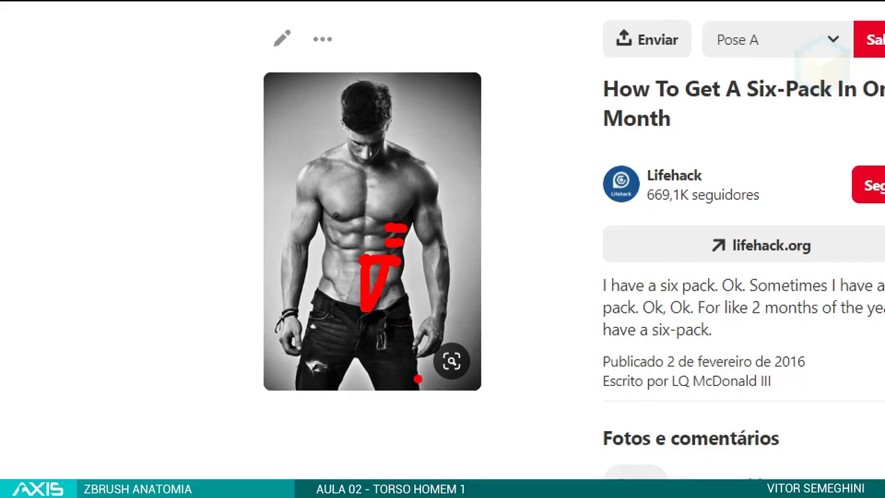
{"action": "key", "text": "alt+Tab"}
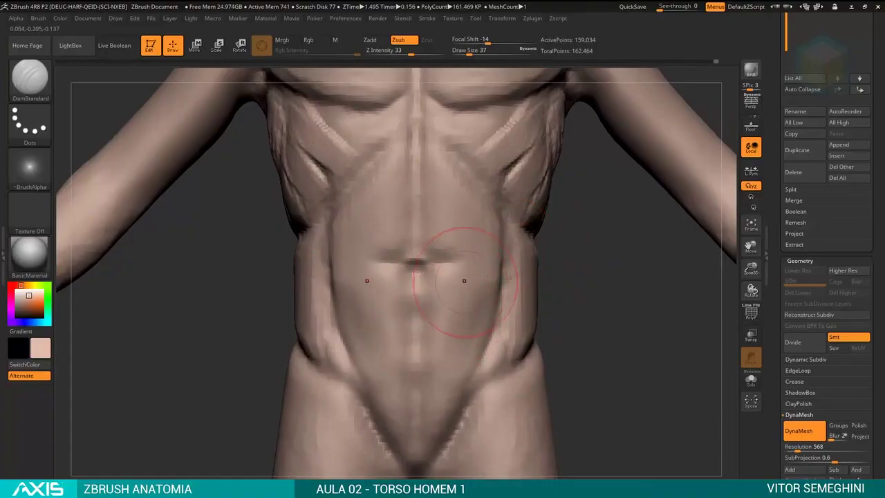
Frame the abdomen front-on and carve the crease beneath the lowest abs.
{"action": "key", "text": "f"}
{"action": "mouse_move", "coordinate": [530, 258]}
{"action": "left_mouse_down", "text": "alt"}
{"action": "mouse_move", "coordinate": [510, 339]}
{"action": "mouse_move", "coordinate": [503, 329]}
{"action": "left_mouse_up", "text": "alt"}
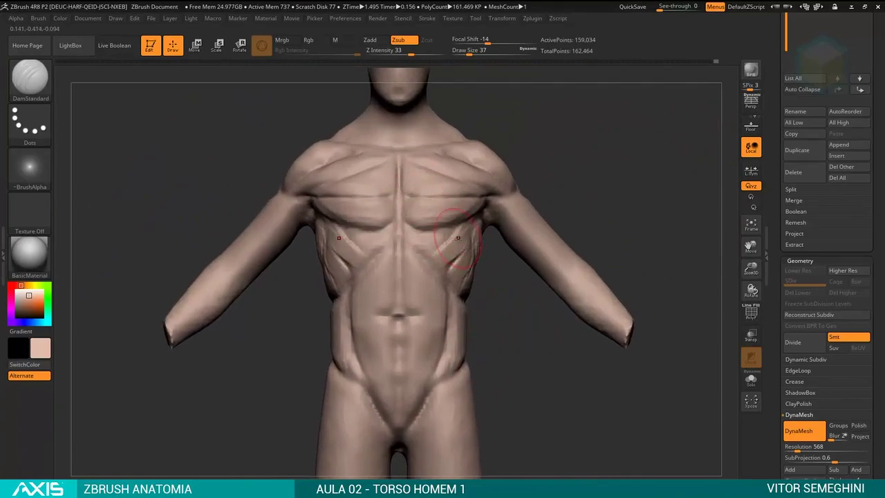
{"action": "mouse_move", "coordinate": [497, 338]}
{"action": "left_mouse_down", "text": "alt"}
{"action": "mouse_move", "coordinate": [415, 228]}
{"action": "mouse_move", "coordinate": [448, 209]}
{"action": "left_mouse_up", "text": "alt"}
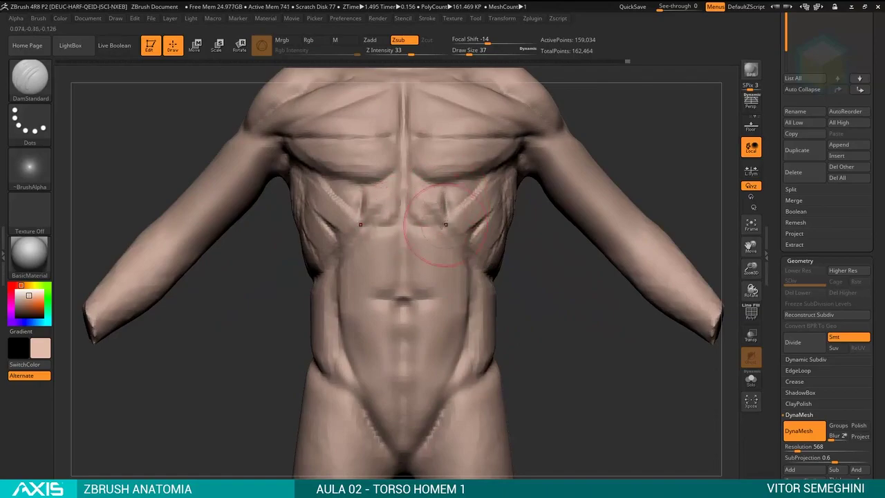
{"action": "key", "text": "space"}
{"action": "mouse_move", "coordinate": [455, 217]}
{"action": "left_mouse_down"}
{"action": "mouse_move", "coordinate": [535, 293]}
{"action": "mouse_move", "coordinate": [436, 226]}
{"action": "left_mouse_up"}
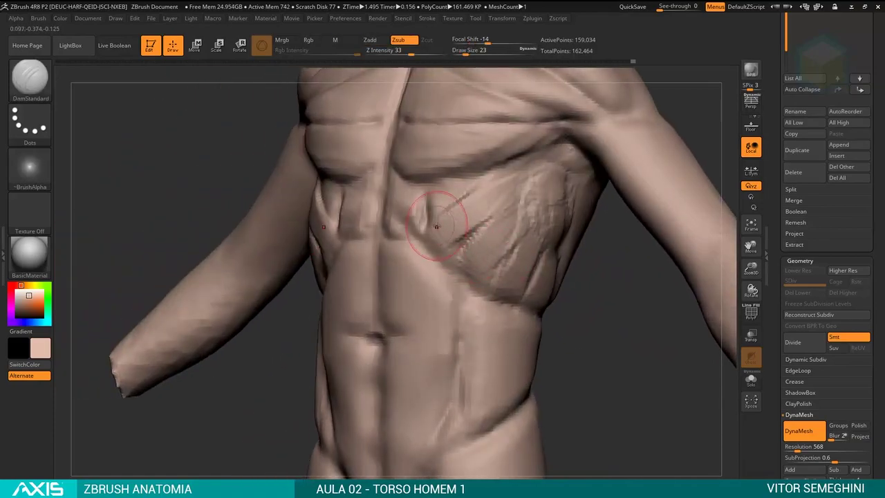
{"action": "left_click_drag", "start_coordinate": [585, 265], "coordinate": [567, 281], "text": "shift"}
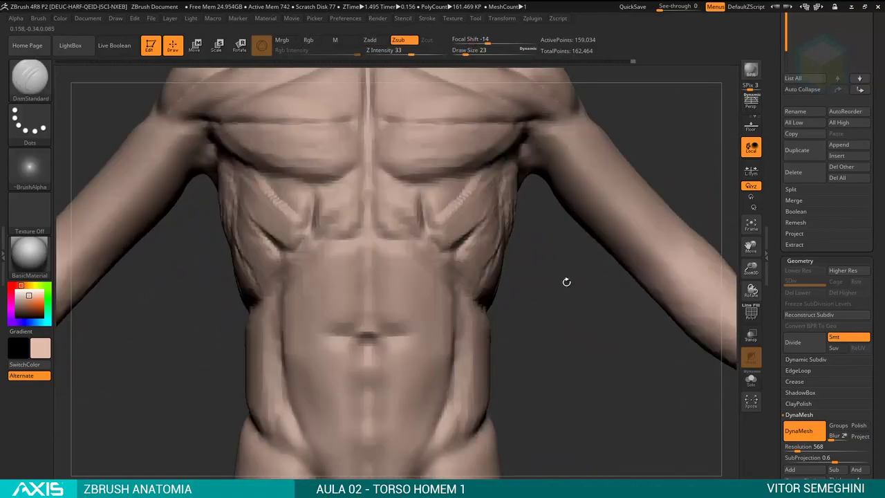
{"action": "left_click_drag", "start_coordinate": [517, 270], "coordinate": [505, 261]}
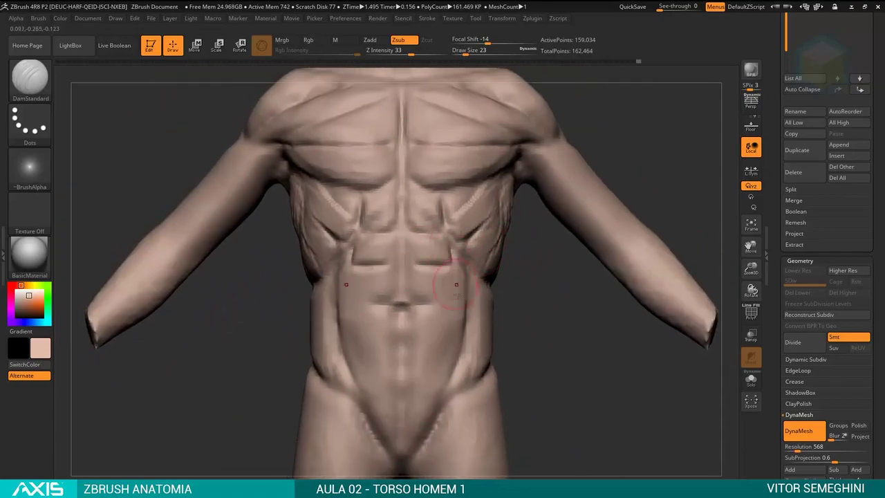
{"action": "left_click_drag", "start_coordinate": [422, 302], "coordinate": [446, 298]}
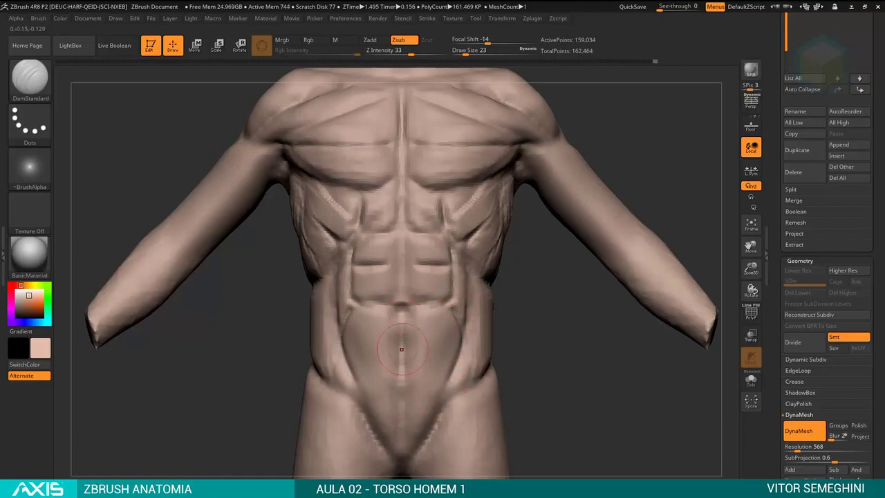
Add small ClayBuildup strokes on the abdomen, then smooth straight across it.
{"action": "right_click_drag", "start_coordinate": [402, 414], "coordinate": [516, 348], "text": "ctrl"}
{"action": "key", "text": "b"}
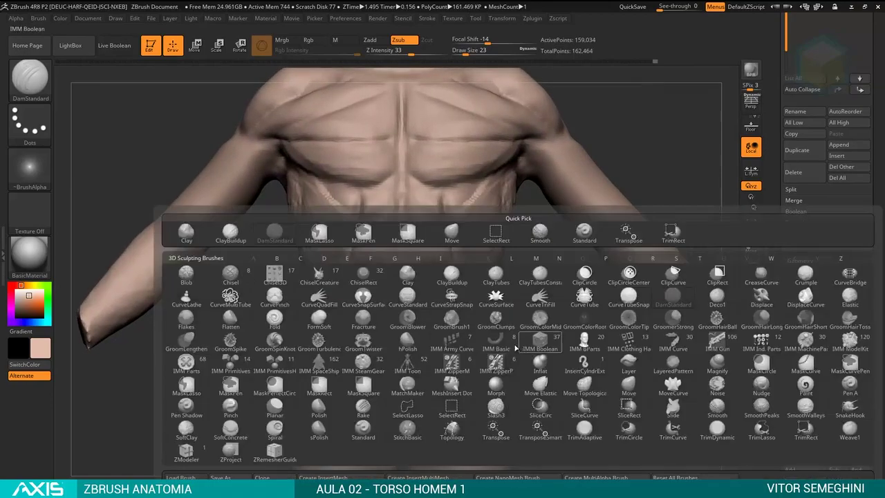
{"action": "key", "text": "c"}
{"action": "key", "text": "b"}
{"action": "left_click_drag", "start_coordinate": [373, 304], "coordinate": [401, 332]}
{"action": "mouse_move", "coordinate": [436, 311]}
{"action": "right_mouse_down", "text": "ctrl"}
{"action": "mouse_move", "coordinate": [467, 325]}
{"action": "mouse_move", "coordinate": [452, 306]}
{"action": "right_mouse_up", "text": "ctrl"}
{"action": "key", "text": "b"}
{"action": "key", "text": "d"}
{"action": "key", "text": "s"}
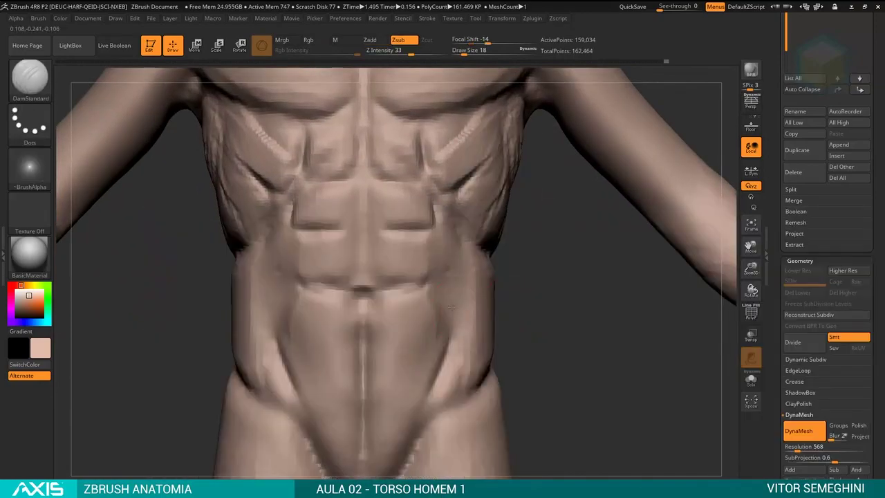
{"action": "left_click_drag", "start_coordinate": [290, 224], "coordinate": [439, 224], "text": "shift"}
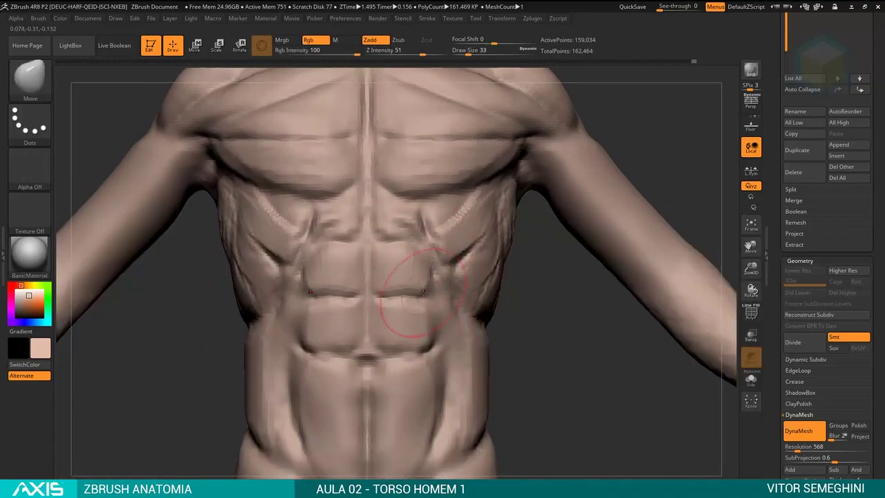
Frame the full figure and orbit around it to inspect the back and shoulders.
{"action": "key", "text": "f"}
{"action": "mouse_move", "coordinate": [478, 272]}
{"action": "left_mouse_down"}
{"action": "mouse_move", "coordinate": [532, 217]}
{"action": "mouse_move", "coordinate": [468, 249]}
{"action": "left_mouse_up"}
{"action": "key", "text": "space"}
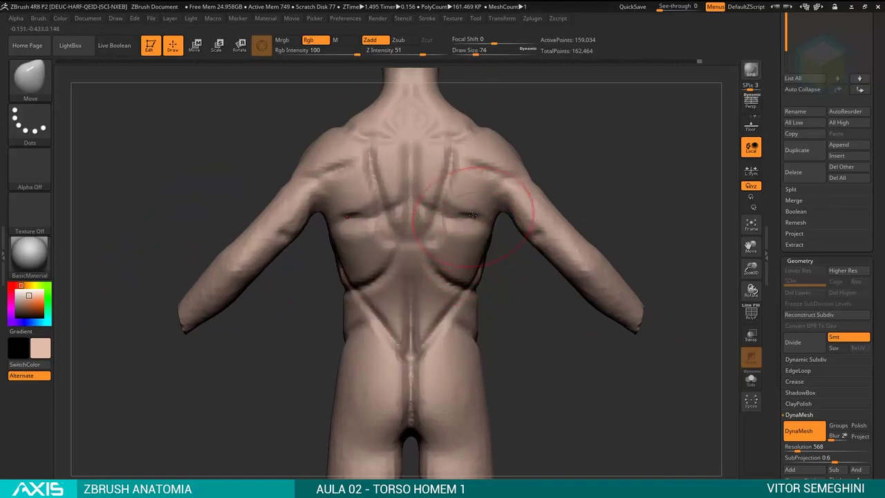
{"action": "left_click_drag", "start_coordinate": [490, 286], "coordinate": [466, 237], "text": "alt"}
{"action": "mouse_move", "coordinate": [558, 228]}
{"action": "left_mouse_down"}
{"action": "mouse_move", "coordinate": [527, 222]}
{"action": "mouse_move", "coordinate": [597, 196]}
{"action": "left_mouse_up"}
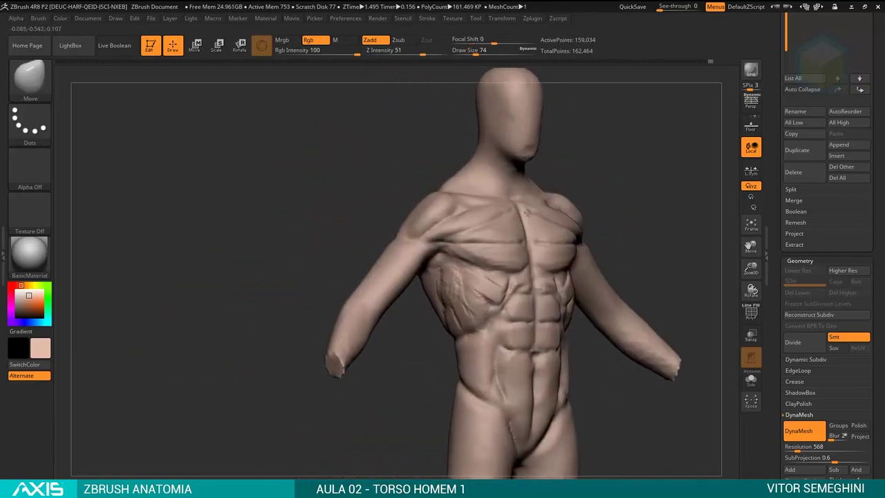
{"action": "mouse_move", "coordinate": [513, 269]}
{"action": "left_mouse_down"}
{"action": "mouse_move", "coordinate": [516, 297]}
{"action": "mouse_move", "coordinate": [499, 246]}
{"action": "mouse_move", "coordinate": [495, 284]}
{"action": "mouse_move", "coordinate": [445, 353]}
{"action": "mouse_move", "coordinate": [431, 344]}
{"action": "left_mouse_up"}
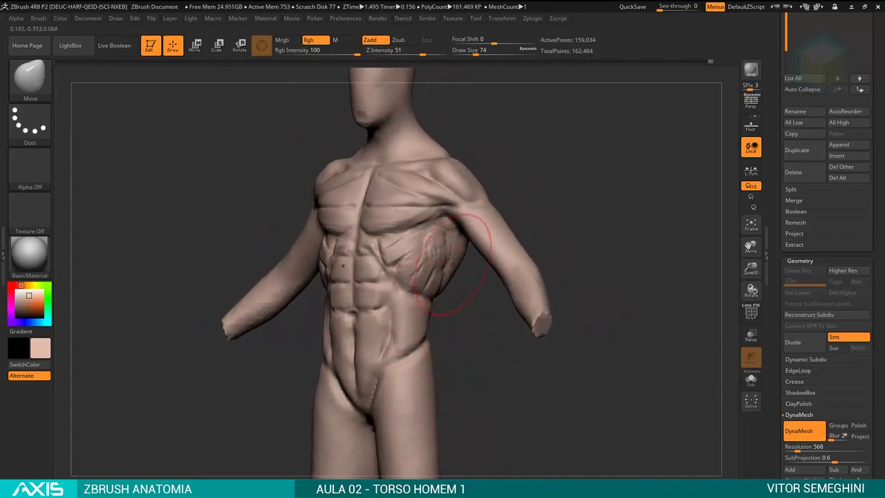
{"action": "left_click_drag", "start_coordinate": [553, 205], "coordinate": [466, 283]}
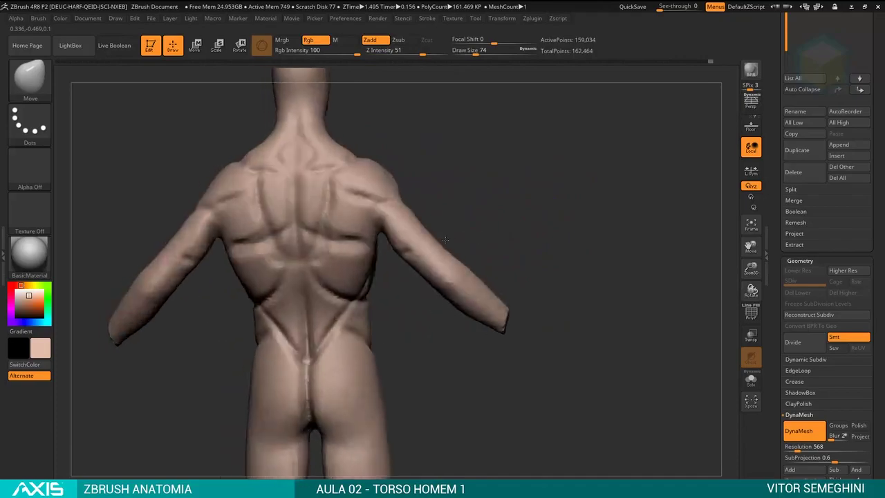
{"action": "mouse_move", "coordinate": [442, 229]}
{"action": "left_mouse_down"}
{"action": "mouse_move", "coordinate": [433, 294]}
{"action": "mouse_move", "coordinate": [443, 293]}
{"action": "left_mouse_up"}
Enlarge the brush to 108 and smooth the chest and the trapezius slope from neck to shoulders.
{"action": "key", "text": "space"}
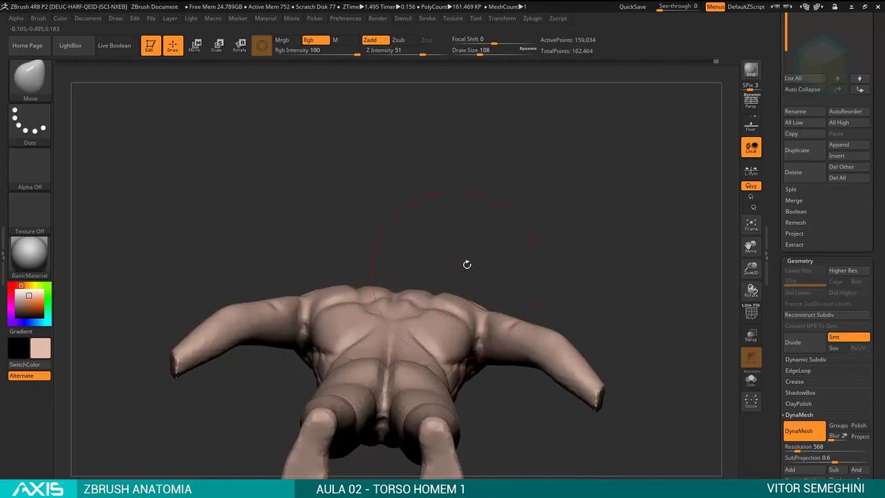
{"action": "mouse_move", "coordinate": [464, 262]}
{"action": "left_mouse_down", "text": "shift"}
{"action": "mouse_move", "coordinate": [565, 237]}
{"action": "mouse_move", "coordinate": [332, 247]}
{"action": "left_mouse_up", "text": "shift"}
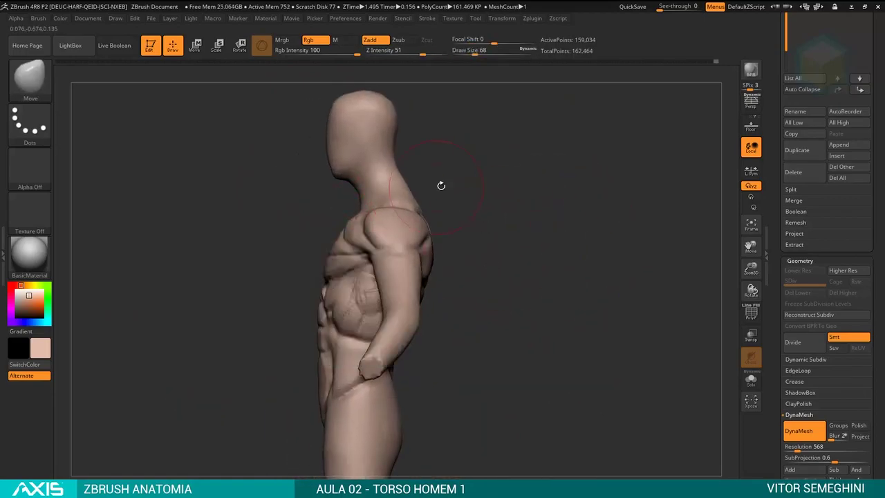
{"action": "mouse_move", "coordinate": [441, 185]}
{"action": "left_mouse_down", "text": "alt"}
{"action": "mouse_move", "coordinate": [371, 215]}
{"action": "mouse_move", "coordinate": [467, 217]}
{"action": "mouse_move", "coordinate": [550, 196]}
{"action": "mouse_move", "coordinate": [402, 150]}
{"action": "left_mouse_up", "text": "alt"}
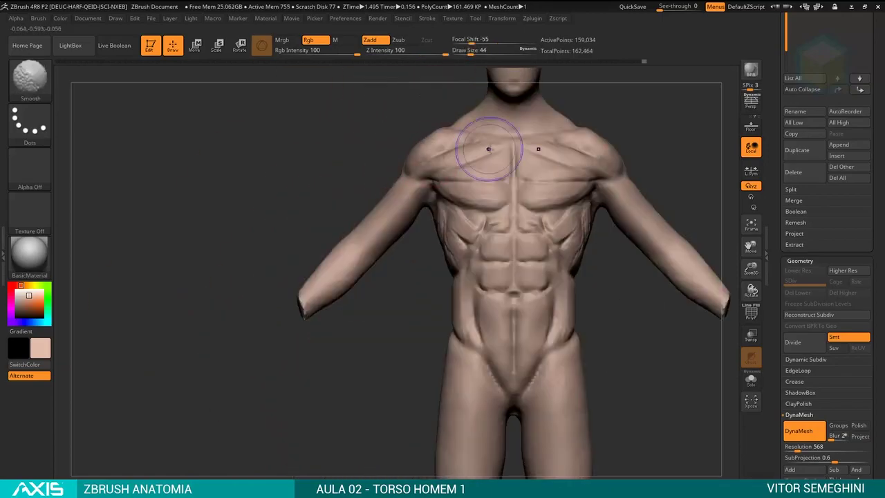
{"action": "left_click_drag", "start_coordinate": [485, 148], "coordinate": [356, 217]}
{"action": "left_click_drag", "start_coordinate": [401, 201], "coordinate": [491, 184], "text": "alt"}
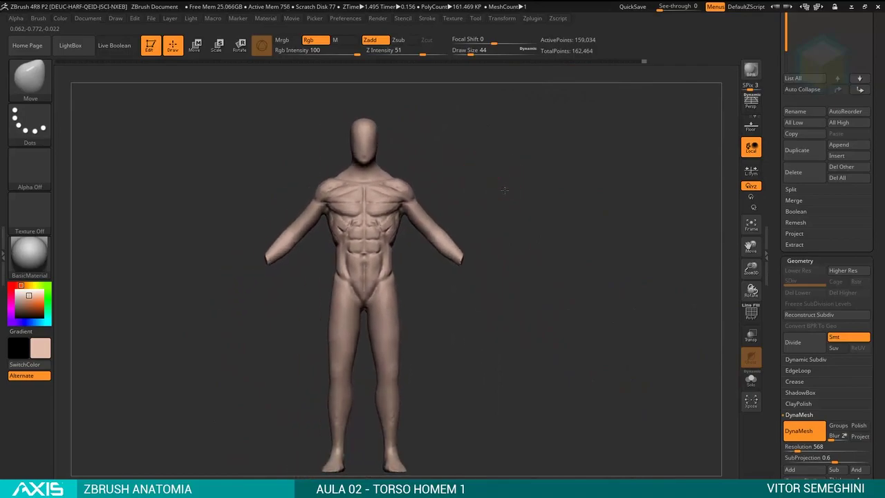
{"action": "mouse_move", "coordinate": [499, 169]}
{"action": "left_mouse_down"}
{"action": "mouse_move", "coordinate": [533, 191]}
{"action": "mouse_move", "coordinate": [460, 223]}
{"action": "mouse_move", "coordinate": [601, 184]}
{"action": "mouse_move", "coordinate": [493, 187]}
{"action": "left_mouse_up"}
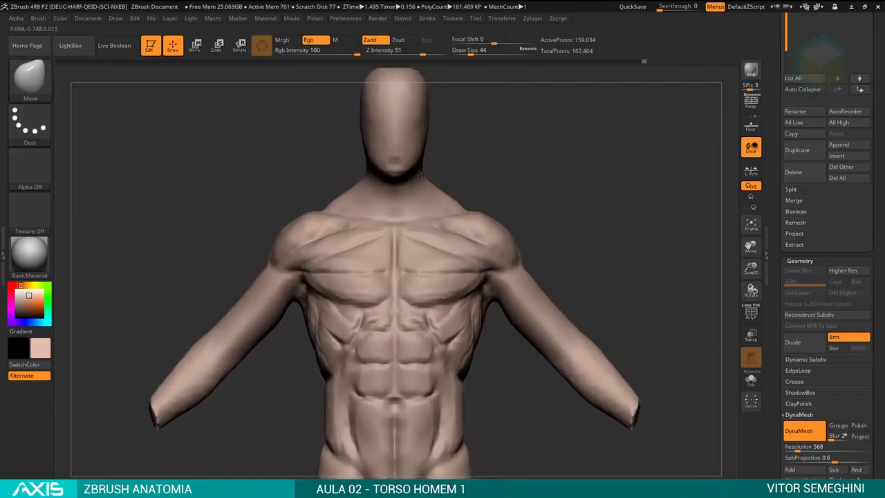
{"action": "left_click_drag", "start_coordinate": [421, 176], "coordinate": [410, 186]}
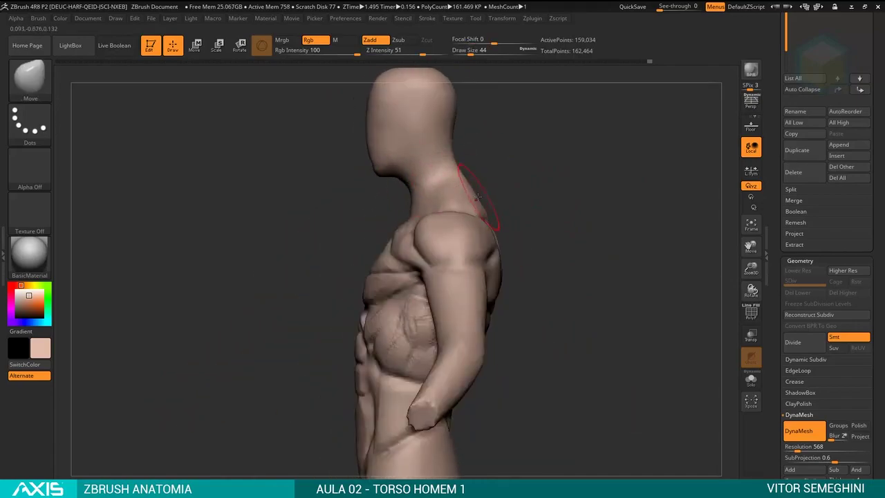
{"action": "left_click_drag", "start_coordinate": [477, 195], "coordinate": [522, 205]}
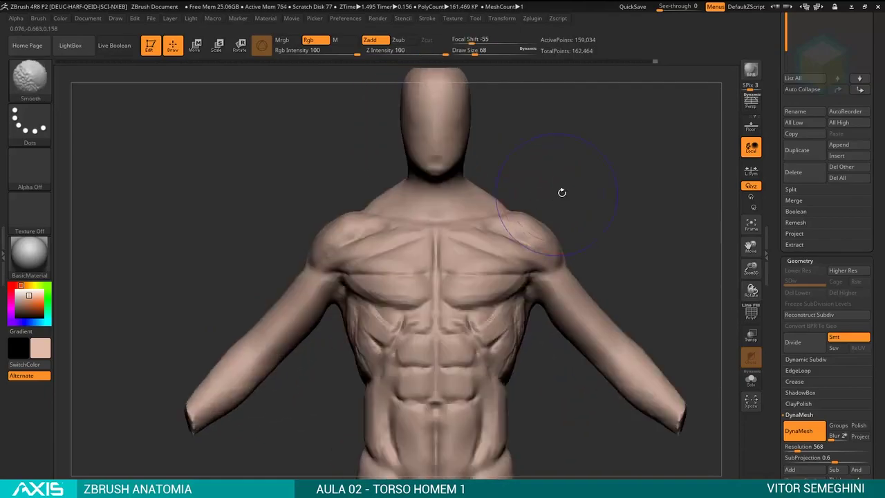
Switch to DamStandard and carve sharper creases along the neck and side of the torso.
{"action": "key", "text": "b"}
{"action": "key", "text": "d"}
{"action": "key", "text": "s"}
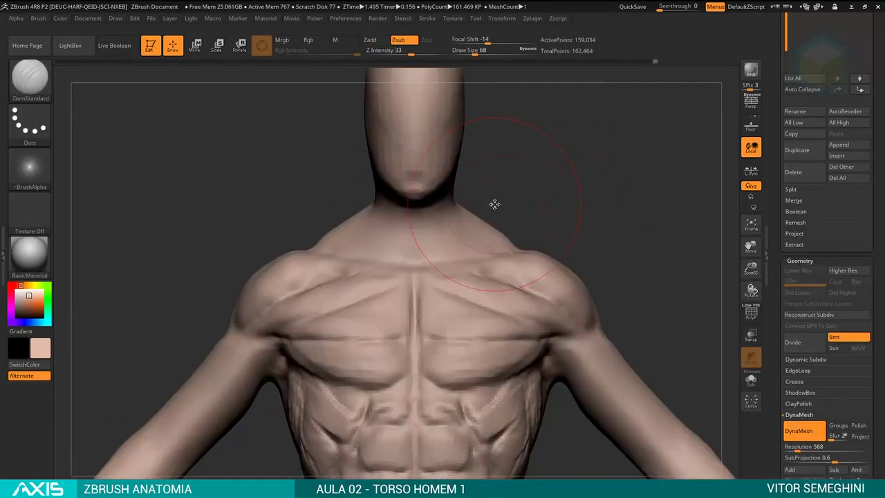
{"action": "key", "text": "space"}
{"action": "left_click_drag", "start_coordinate": [514, 187], "coordinate": [478, 175]}
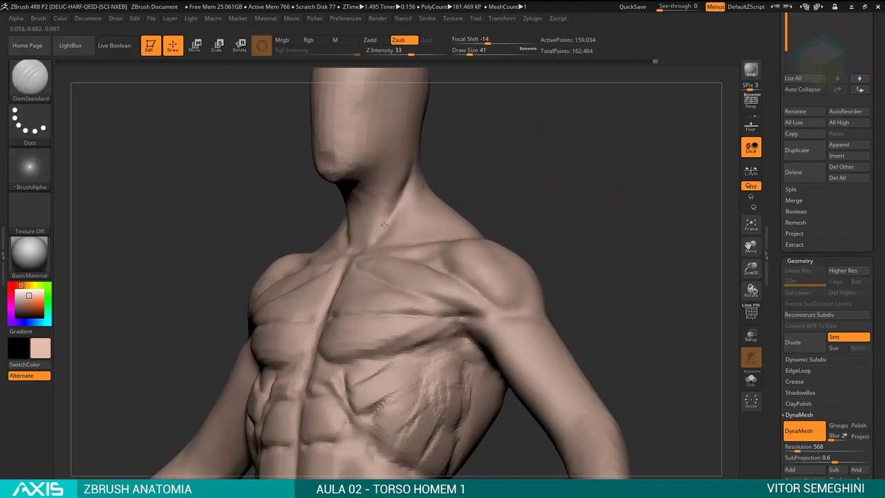
{"action": "mouse_move", "coordinate": [456, 159]}
{"action": "left_mouse_down", "text": "shift"}
{"action": "mouse_move", "coordinate": [473, 148]}
{"action": "mouse_move", "coordinate": [472, 208]}
{"action": "mouse_move", "coordinate": [387, 179]}
{"action": "left_mouse_up", "text": "shift"}
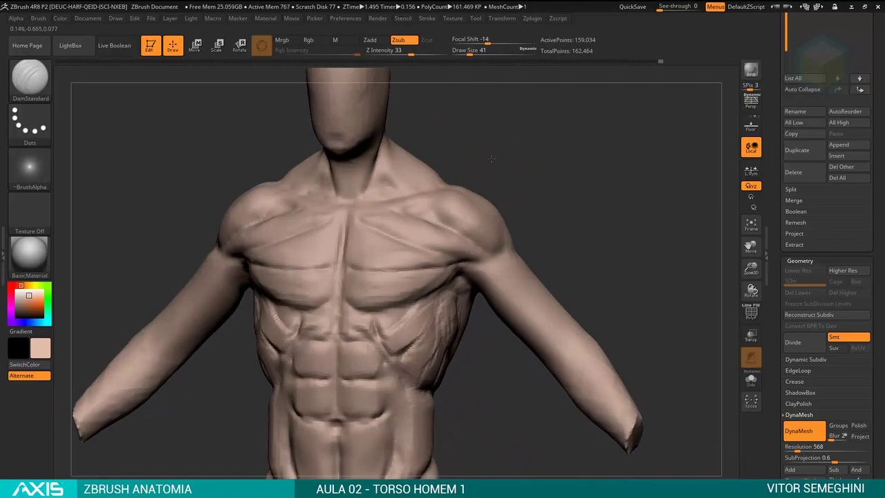
{"action": "mouse_move", "coordinate": [491, 158]}
{"action": "left_mouse_down", "text": "alt"}
{"action": "mouse_move", "coordinate": [493, 194]}
{"action": "mouse_move", "coordinate": [484, 166]}
{"action": "mouse_move", "coordinate": [470, 243]}
{"action": "left_mouse_up", "text": "alt"}
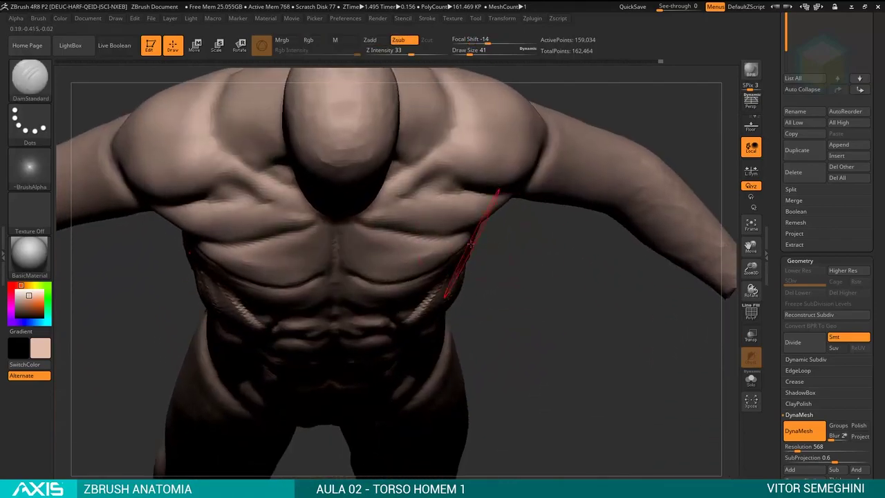
Switch to the Move brush at size 35 to nudge the pectoral–shoulder junction.
{"action": "key", "text": "b"}
{"action": "key", "text": "m"}
{"action": "key", "text": "v"}
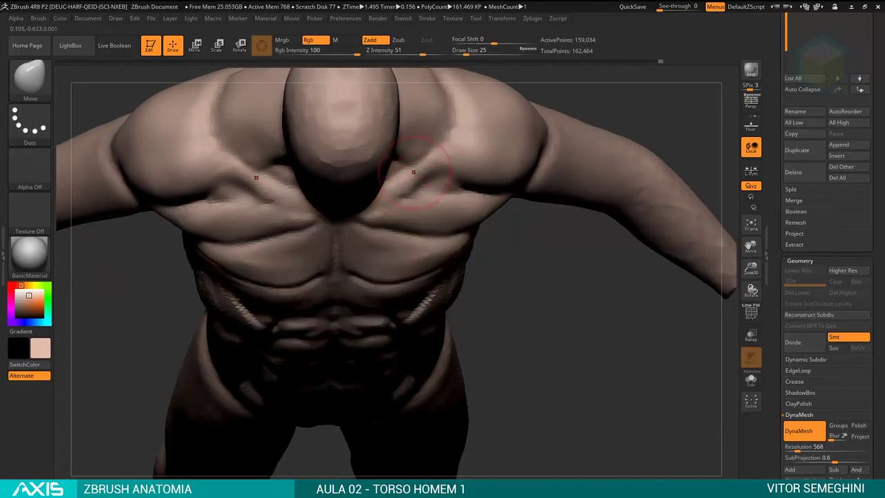
{"action": "key", "text": "space"}
{"action": "mouse_move", "coordinate": [505, 246]}
{"action": "left_mouse_down"}
{"action": "mouse_move", "coordinate": [498, 306]}
{"action": "mouse_move", "coordinate": [412, 240]}
{"action": "mouse_move", "coordinate": [406, 222]}
{"action": "left_mouse_up"}
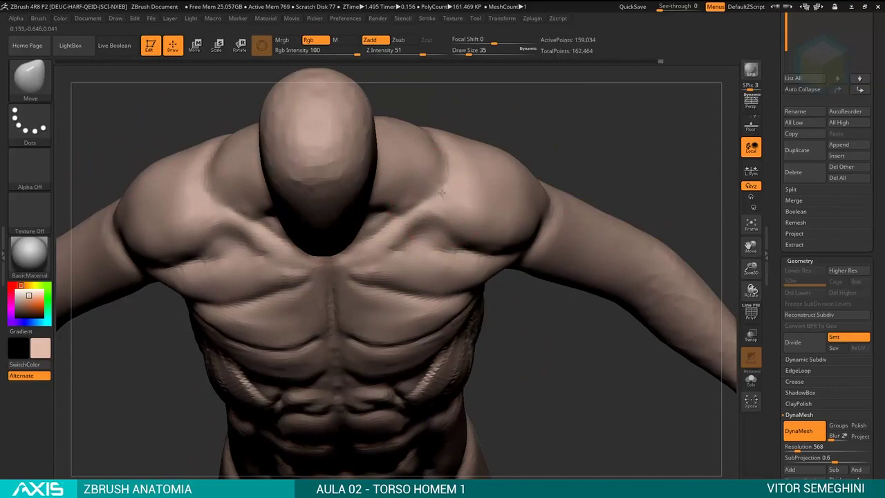
View the torso from above and hide the head with a SelectRect.
{"action": "left_click_drag", "start_coordinate": [506, 134], "coordinate": [491, 178]}
{"action": "mouse_move", "coordinate": [526, 264]}
{"action": "left_mouse_down"}
{"action": "mouse_move", "coordinate": [535, 259]}
{"action": "mouse_move", "coordinate": [518, 189]}
{"action": "mouse_move", "coordinate": [476, 198]}
{"action": "left_mouse_up"}
{"action": "mouse_move", "coordinate": [486, 123]}
{"action": "left_mouse_down", "text": "ctrl+shift"}
{"action": "mouse_move", "coordinate": [300, 259]}
{"action": "mouse_move", "coordinate": [516, 335]}
{"action": "mouse_move", "coordinate": [349, 319]}
{"action": "left_mouse_up", "text": "ctrl+shift"}
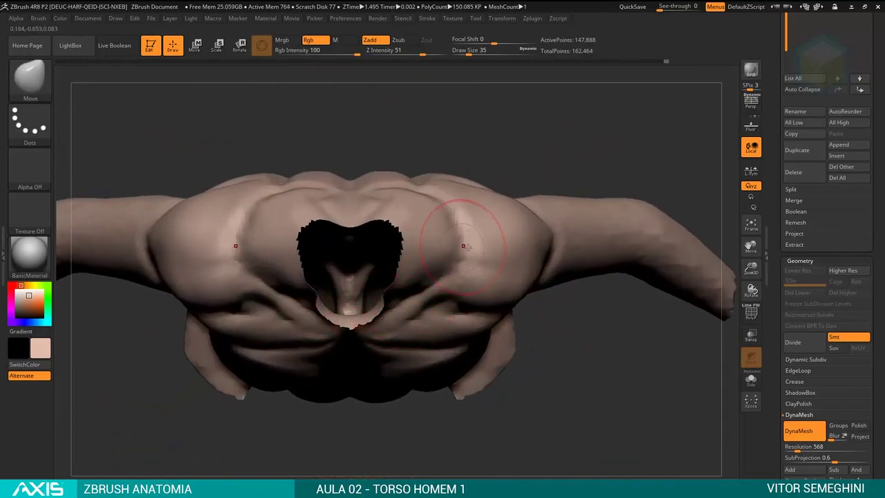
Build up the lower pectoral edge on both sides with ClayBuildup.
{"action": "key", "text": "b"}
{"action": "key", "text": "c"}
{"action": "key", "text": "b"}
{"action": "key", "text": "space"}
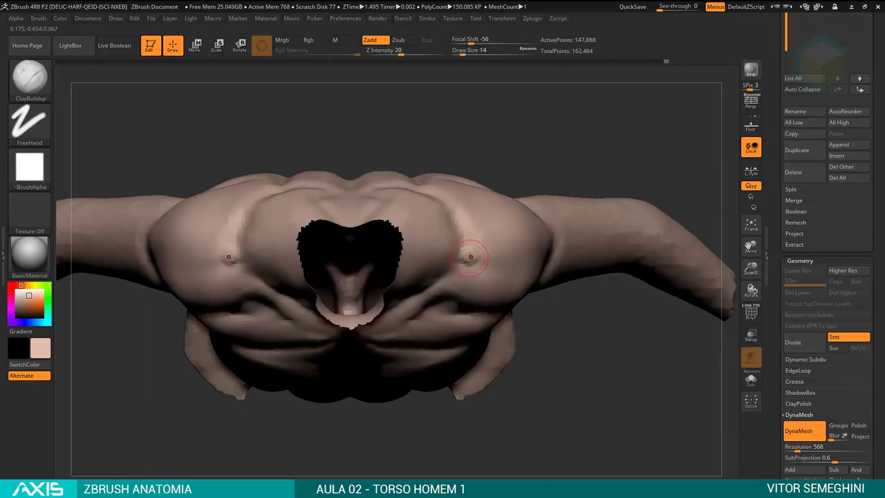
{"action": "left_click_drag", "start_coordinate": [465, 263], "coordinate": [426, 293]}
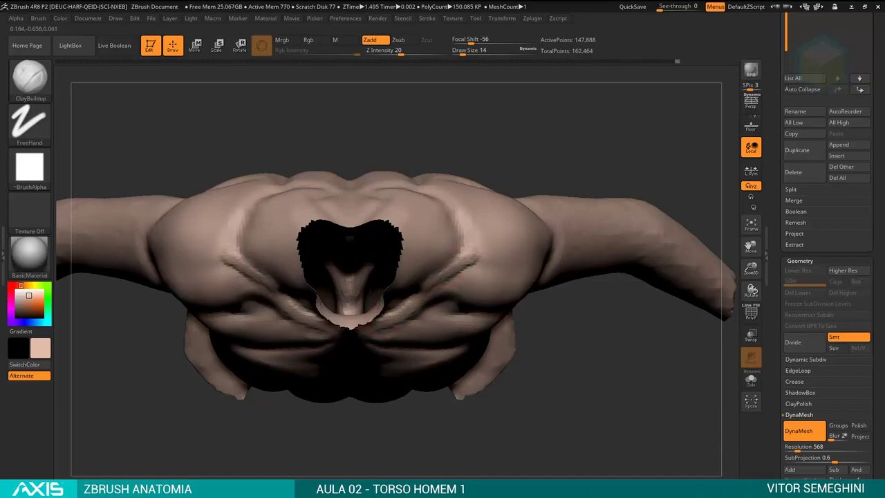
Reshape the pectoral crease symmetrically with the Move brush, then check from the front.
{"action": "key", "text": "b"}
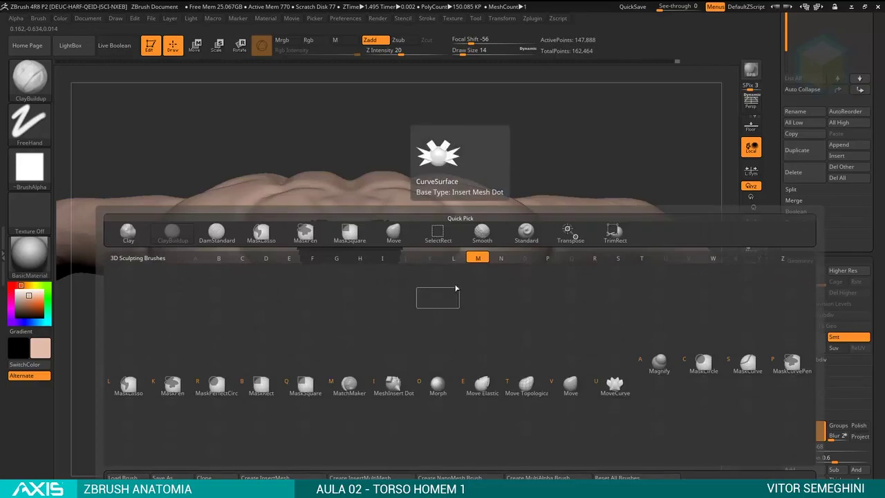
{"action": "key", "text": "m"}
{"action": "key", "text": "v"}
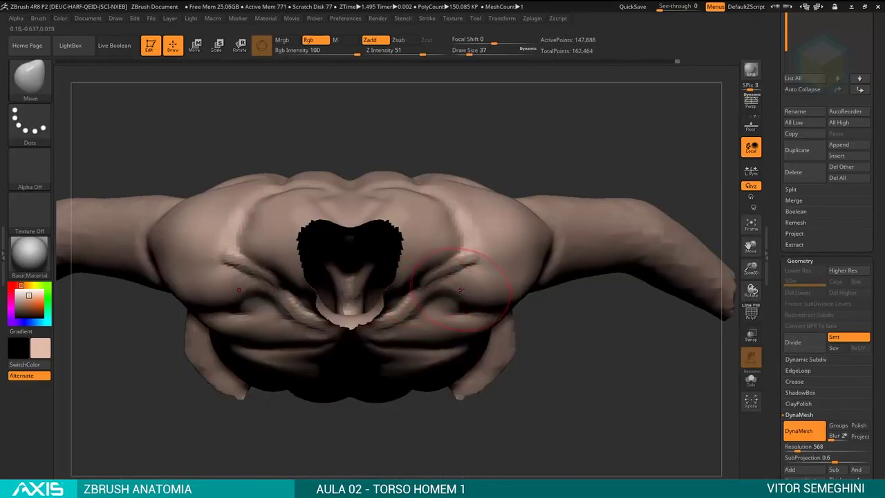
{"action": "left_click_drag", "start_coordinate": [460, 305], "coordinate": [433, 288]}
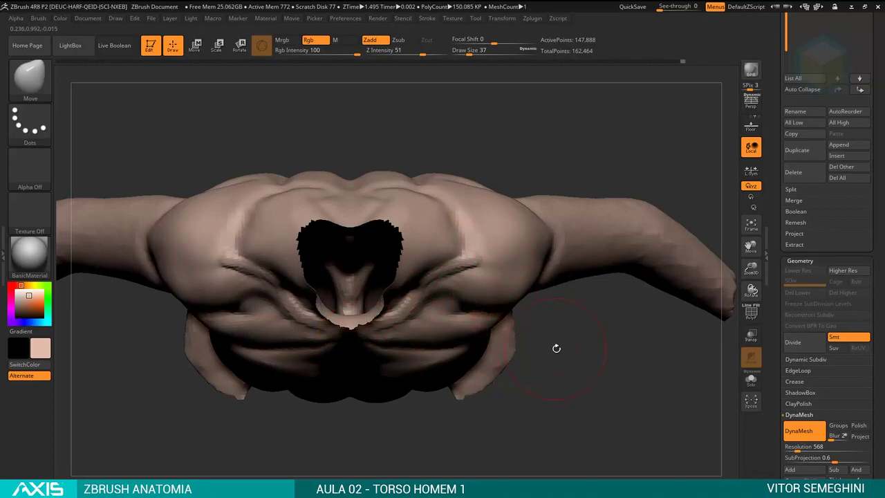
{"action": "mouse_move", "coordinate": [556, 348]}
{"action": "left_mouse_down"}
{"action": "mouse_move", "coordinate": [559, 267]}
{"action": "mouse_move", "coordinate": [592, 182]}
{"action": "left_mouse_up"}
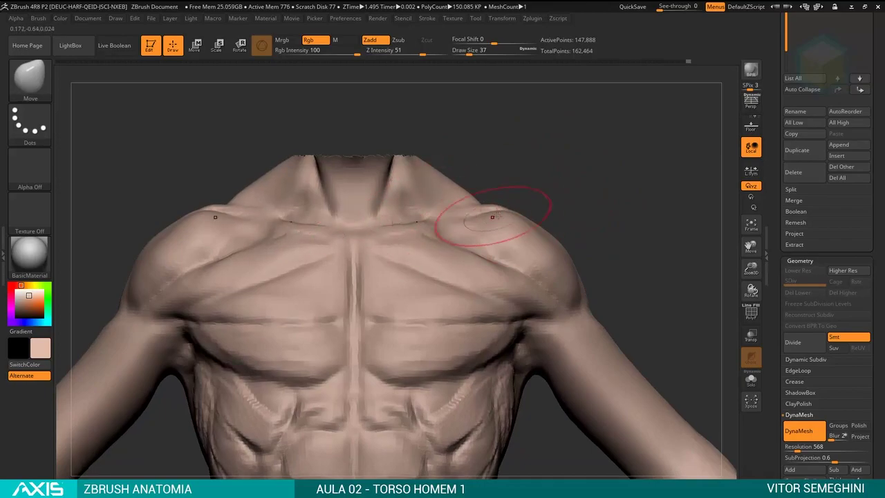
{"action": "mouse_move", "coordinate": [532, 187]}
{"action": "left_mouse_down", "text": "alt"}
{"action": "mouse_move", "coordinate": [501, 153]}
{"action": "mouse_move", "coordinate": [542, 209]}
{"action": "left_mouse_up", "text": "alt"}
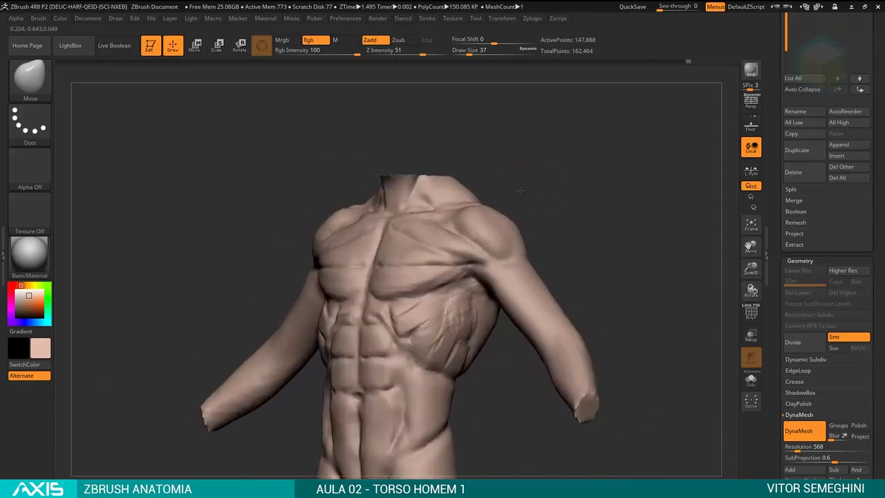
Set the brush size to 49, frame the torso, and unhide the head.
{"action": "key", "text": "space"}
{"action": "left_click_drag", "start_coordinate": [484, 200], "coordinate": [512, 200]}
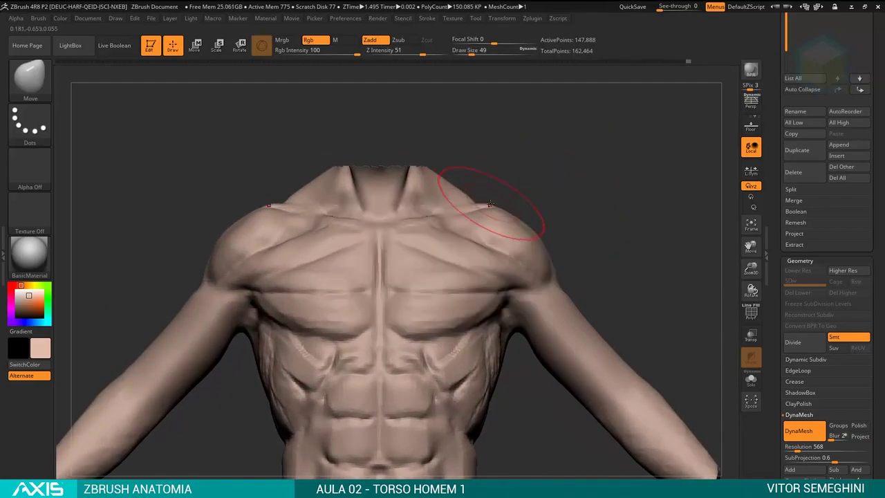
{"action": "key", "text": "f"}
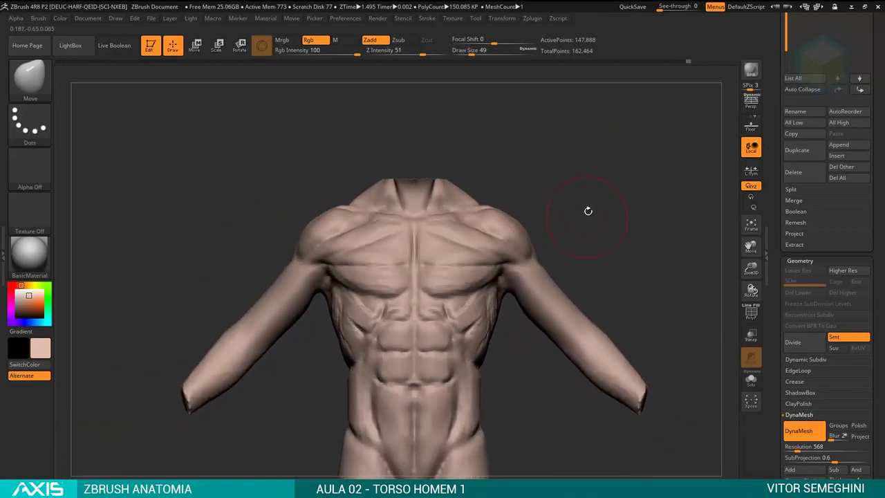
{"action": "mouse_move", "coordinate": [587, 208]}
{"action": "left_mouse_down"}
{"action": "mouse_move", "coordinate": [502, 228]}
{"action": "mouse_move", "coordinate": [546, 206]}
{"action": "mouse_move", "coordinate": [560, 173]}
{"action": "mouse_move", "coordinate": [537, 177]}
{"action": "mouse_move", "coordinate": [572, 215]}
{"action": "mouse_move", "coordinate": [580, 210]}
{"action": "mouse_move", "coordinate": [537, 202]}
{"action": "mouse_move", "coordinate": [573, 200]}
{"action": "left_mouse_up"}
{"action": "left_click", "coordinate": [559, 171], "text": "ctrl+shift"}
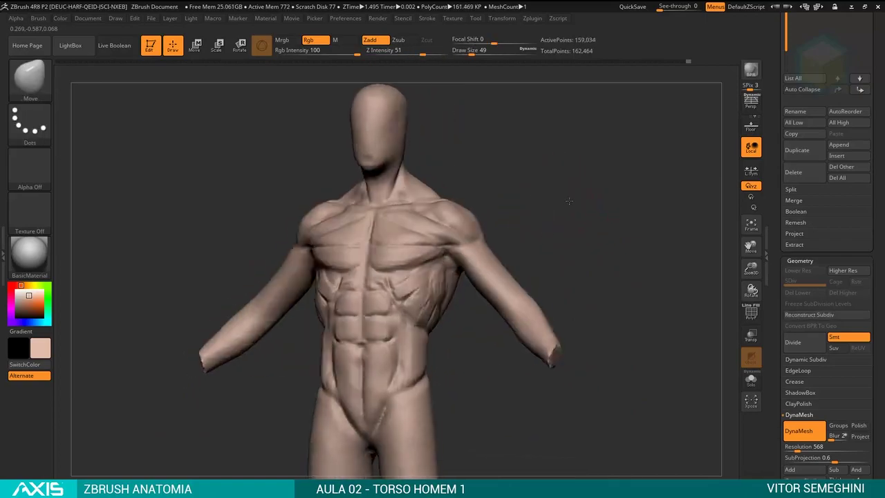
{"action": "key", "text": "f"}
{"action": "mouse_move", "coordinate": [561, 290]}
{"action": "left_mouse_down"}
{"action": "mouse_move", "coordinate": [589, 290]}
{"action": "mouse_move", "coordinate": [567, 291]}
{"action": "mouse_move", "coordinate": [551, 277]}
{"action": "mouse_move", "coordinate": [557, 323]}
{"action": "mouse_move", "coordinate": [529, 293]}
{"action": "mouse_move", "coordinate": [567, 298]}
{"action": "mouse_move", "coordinate": [536, 307]}
{"action": "left_mouse_up"}
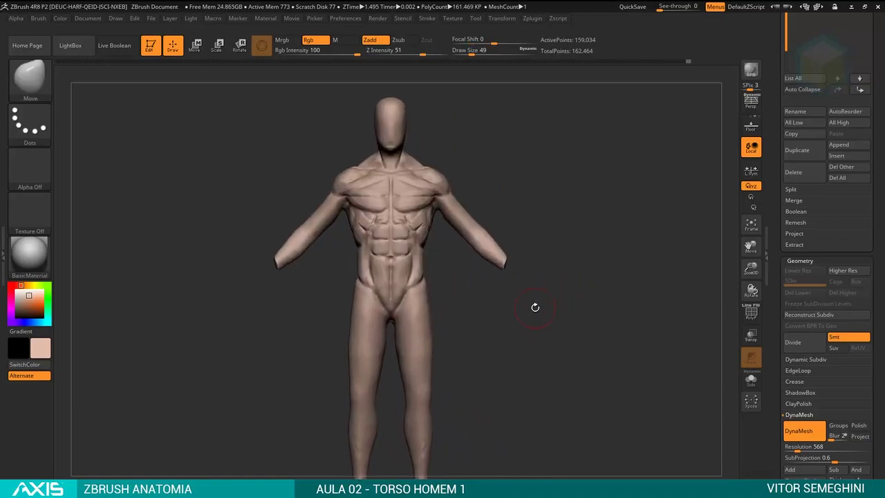